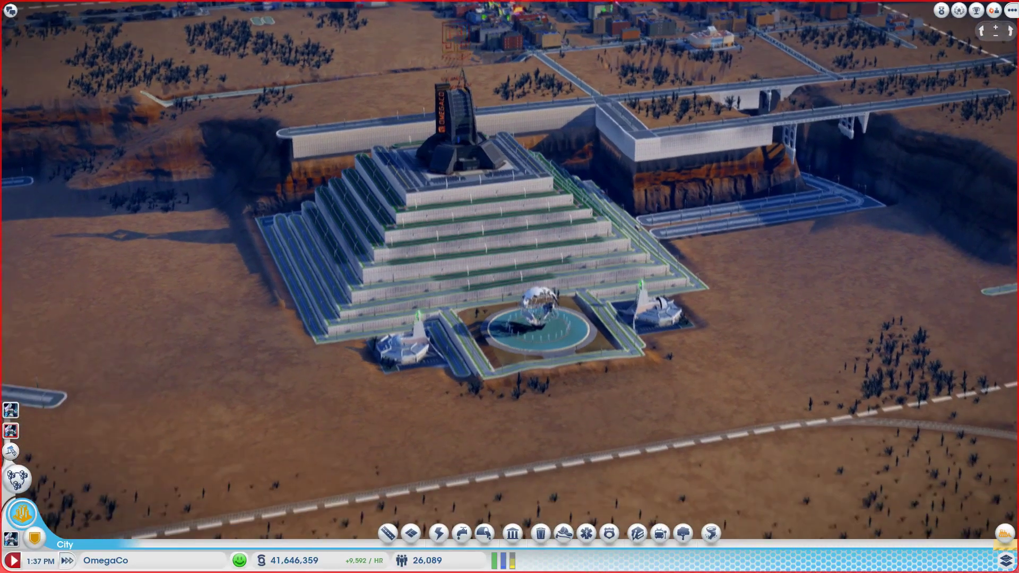
scroll(702, 274, up, 3)
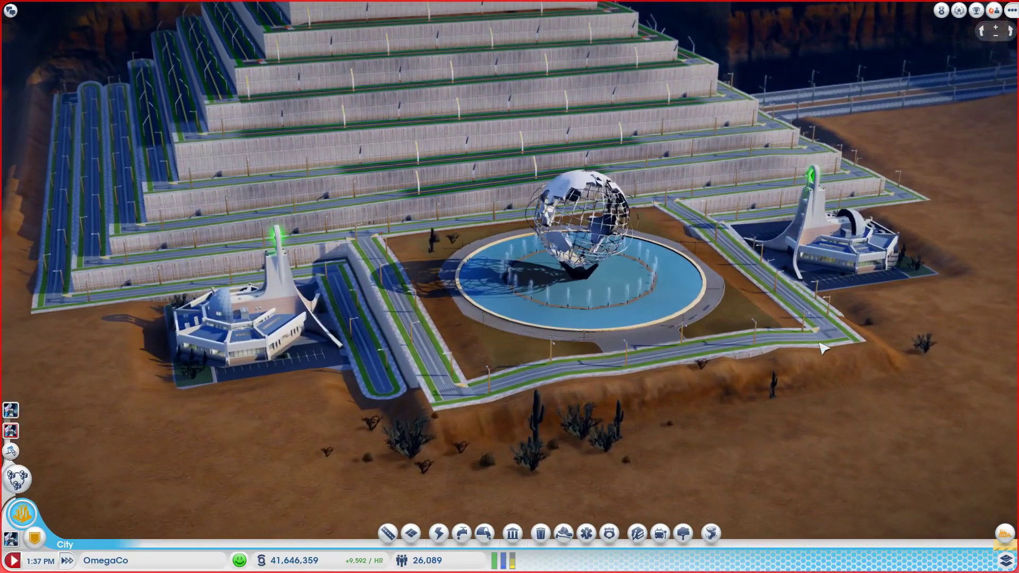
Orbit the camera around the Unisphere globe plaza to see it from several sides
drag(822, 384, 916, 342)
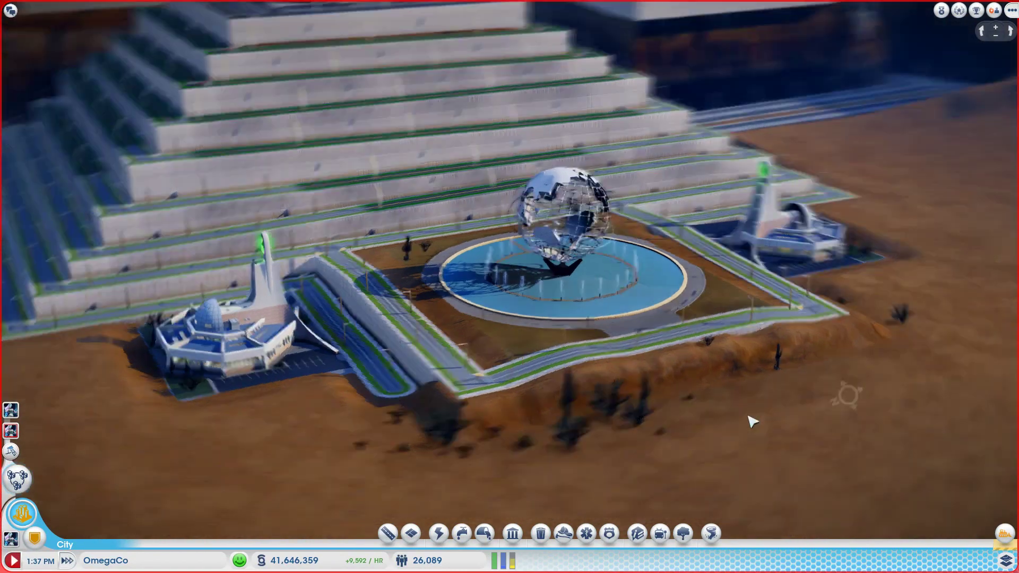
drag(741, 422, 289, 343)
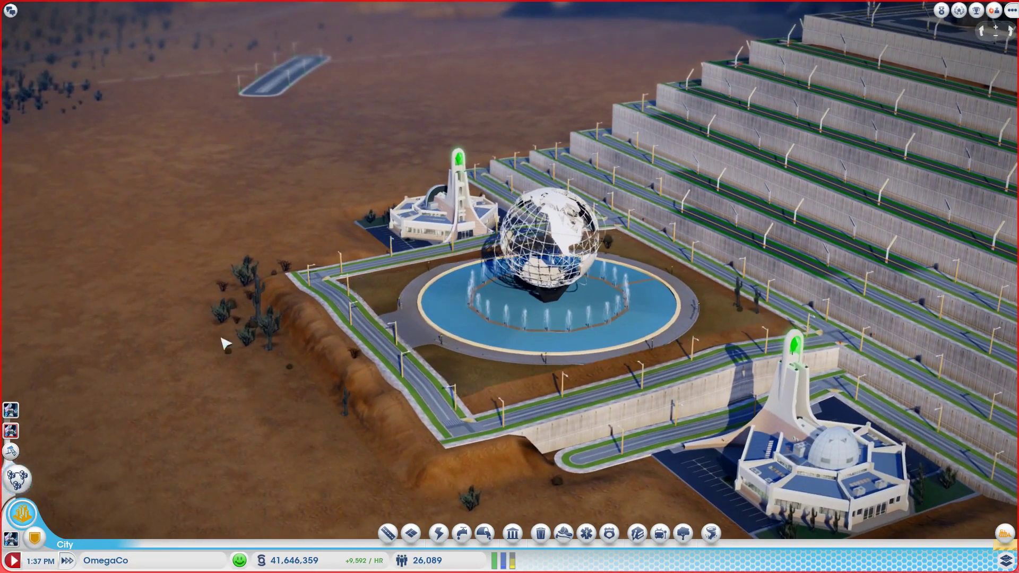
mouse_move(224, 343)
mouse_down()
mouse_move(865, 340)
mouse_move(279, 384)
mouse_up()
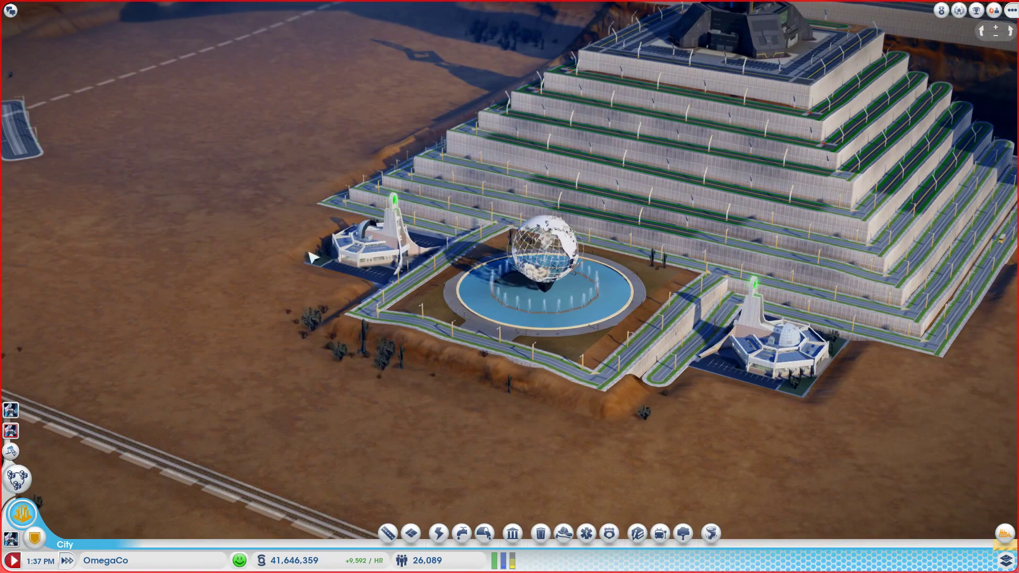
mouse_move(434, 390)
mouse_down()
mouse_move(996, 372)
mouse_move(296, 385)
mouse_up()
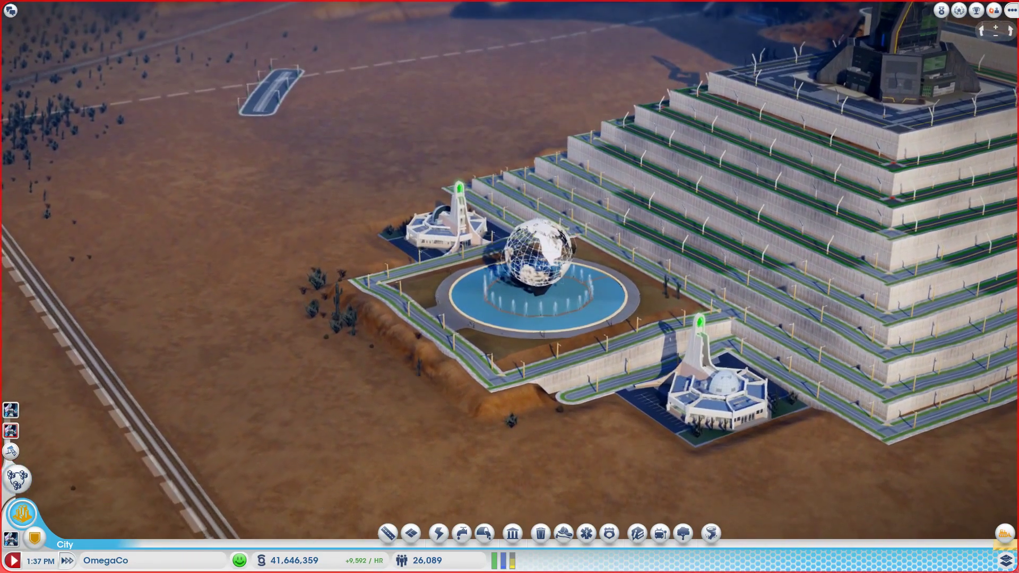
scroll(422, 422, up, 3)
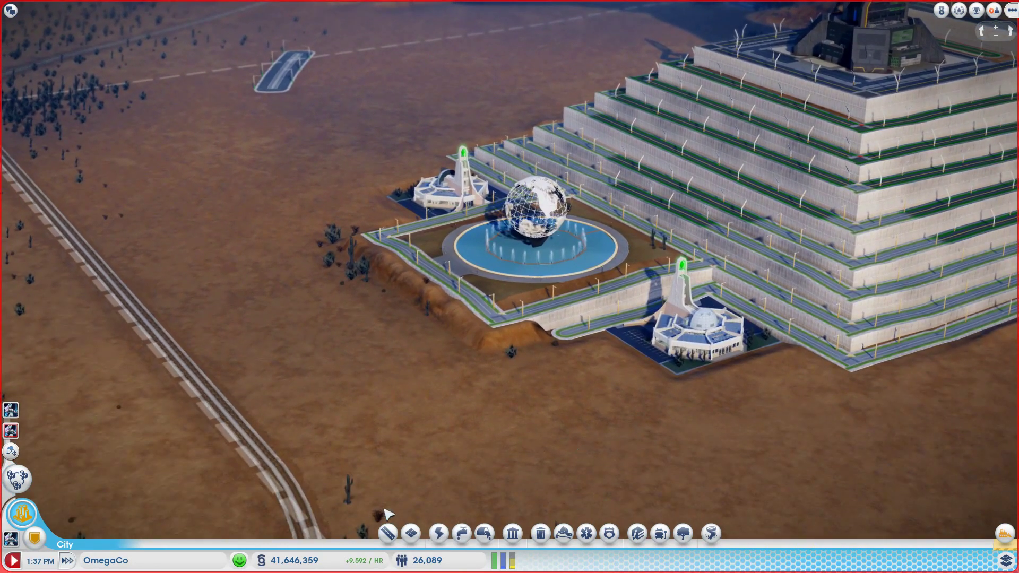
Browse the Culture worship buildings, picking Modern Temple and then cancelling its placement
click(35, 540)
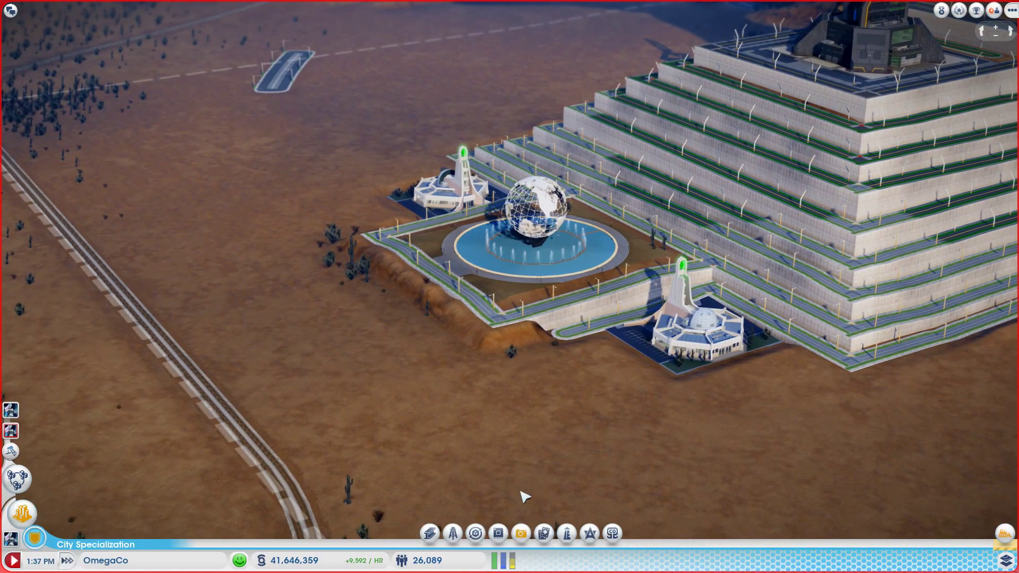
click(524, 533)
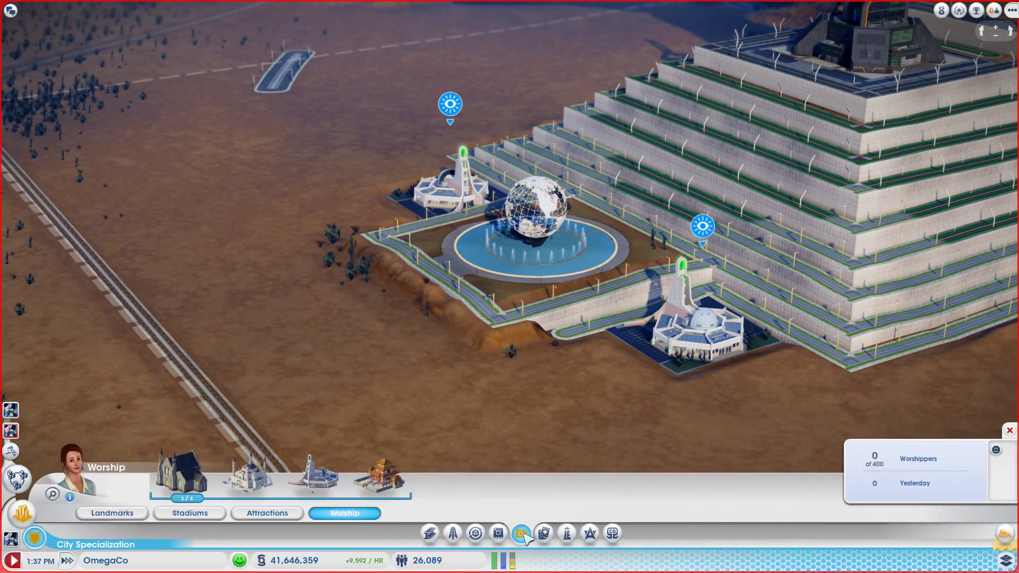
click(315, 478)
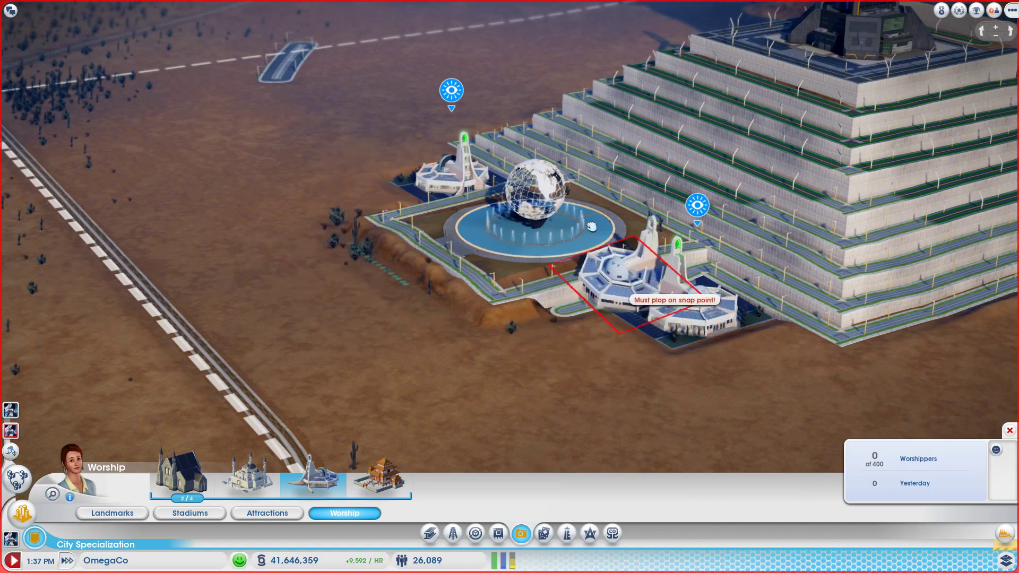
key(Escape)
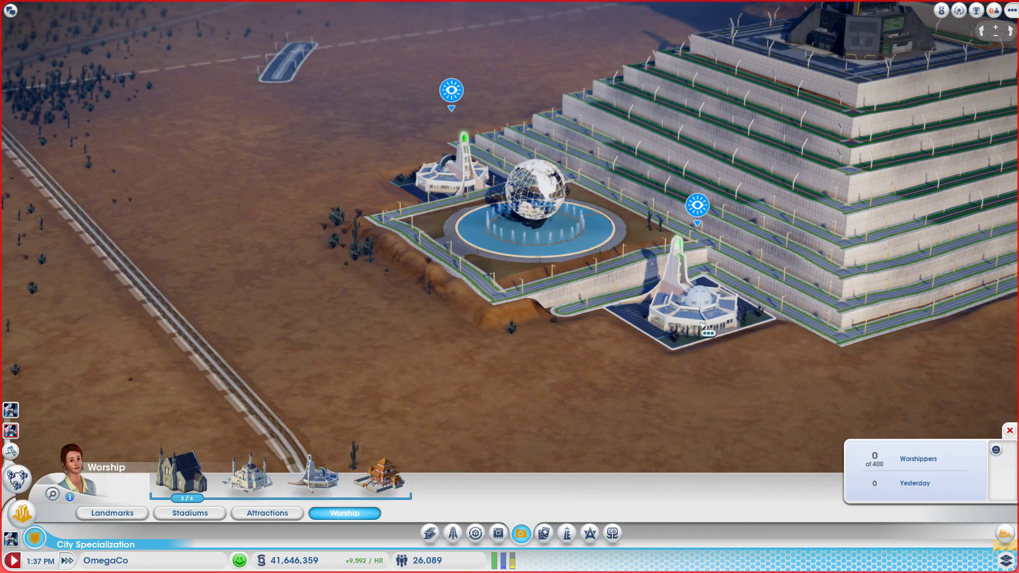
Swing and lower the view to ground level beside the existing Modern Temples
drag(513, 419, 708, 212)
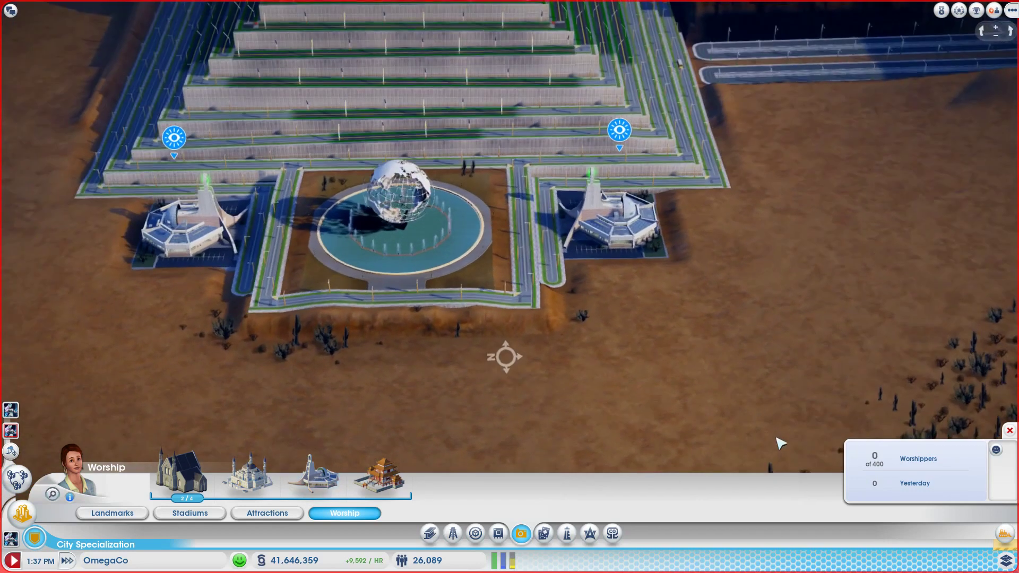
scroll(711, 212, up, 6)
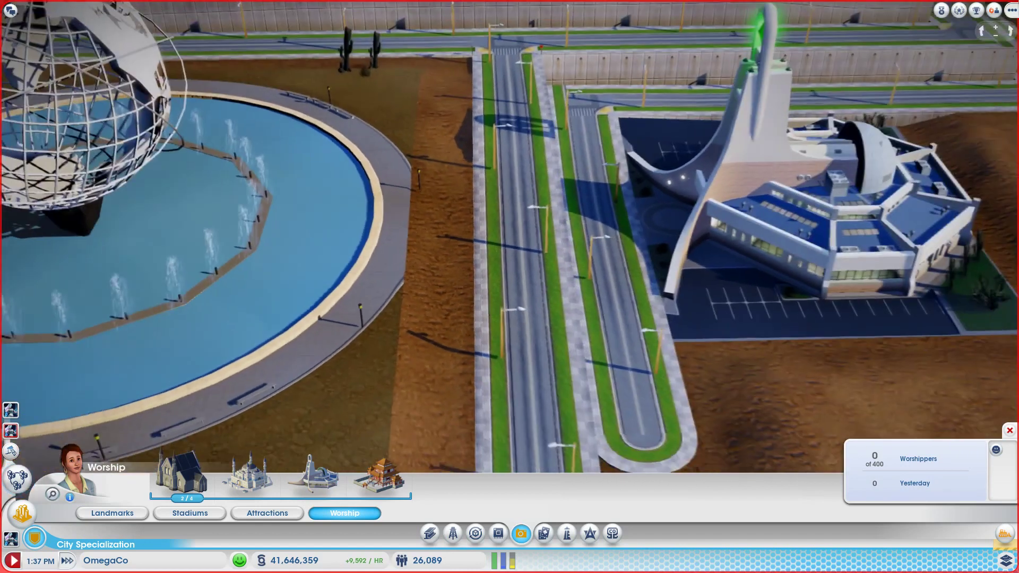
drag(510, 319, 509, 239)
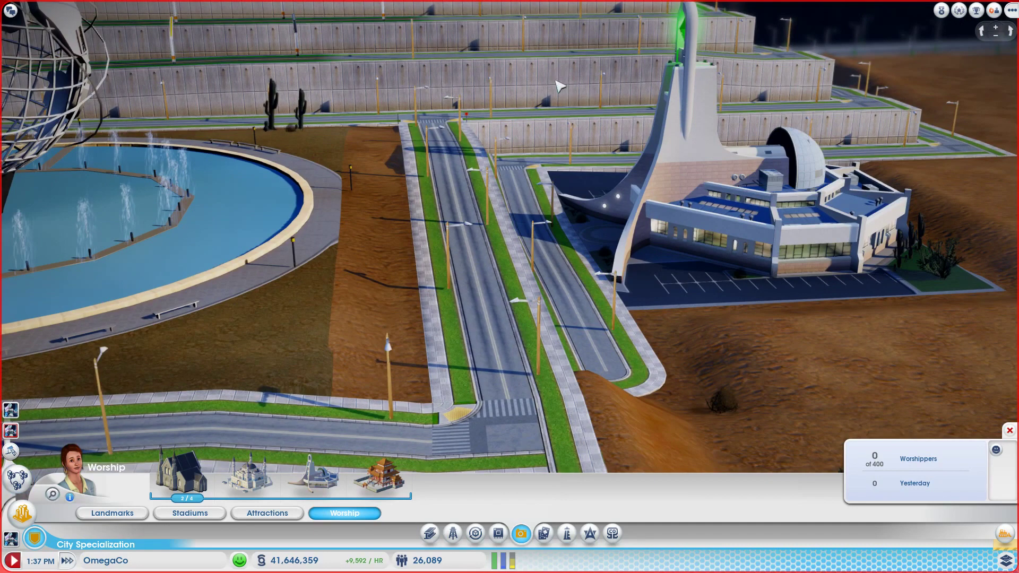
mouse_move(900, 357)
mouse_down()
mouse_move(631, 313)
mouse_move(704, 284)
mouse_up()
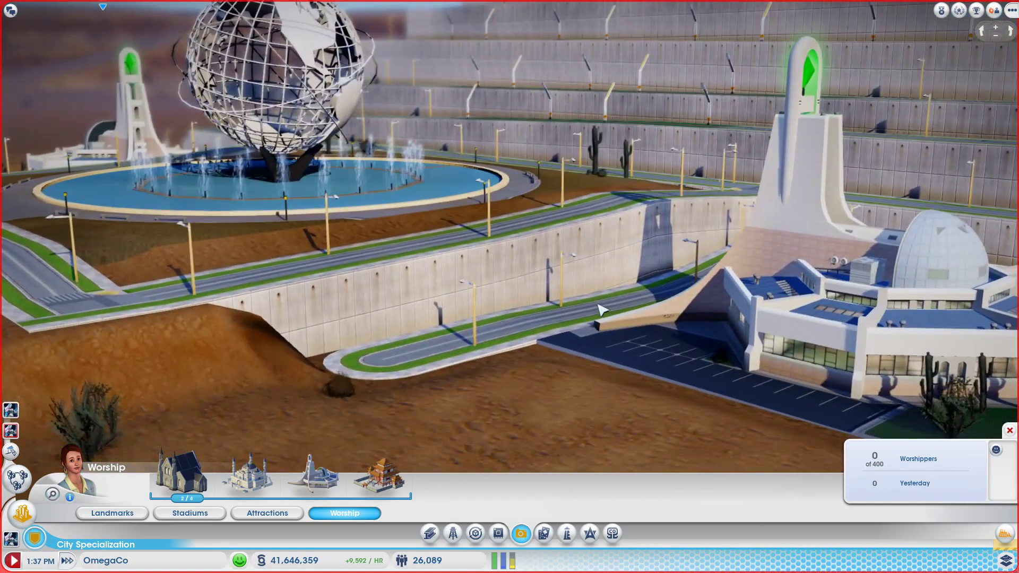
scroll(705, 283, down, 5)
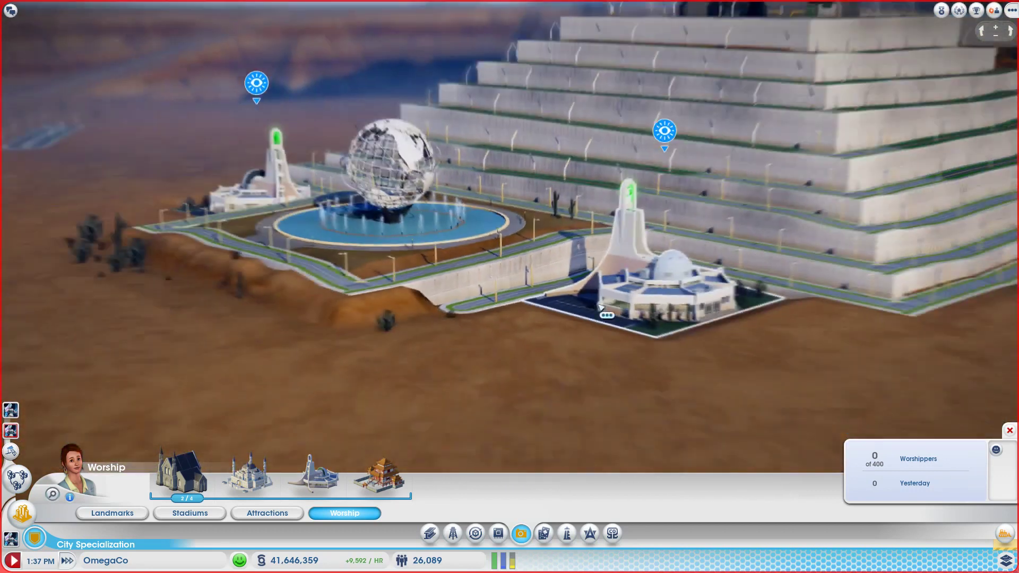
scroll(519, 303, down, 4)
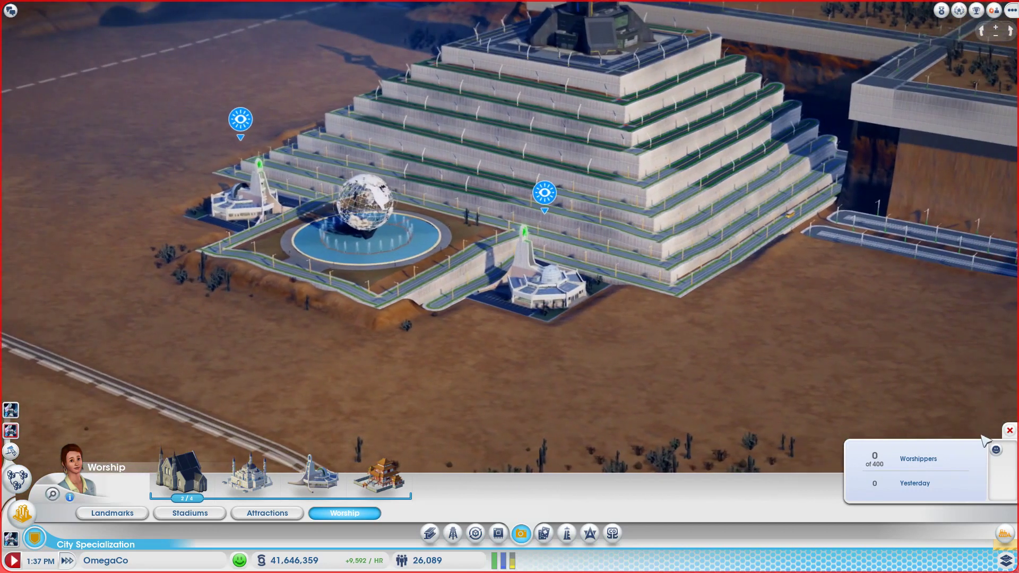
Close the worship catalogue and orbit around the pyramid complex
click(1010, 431)
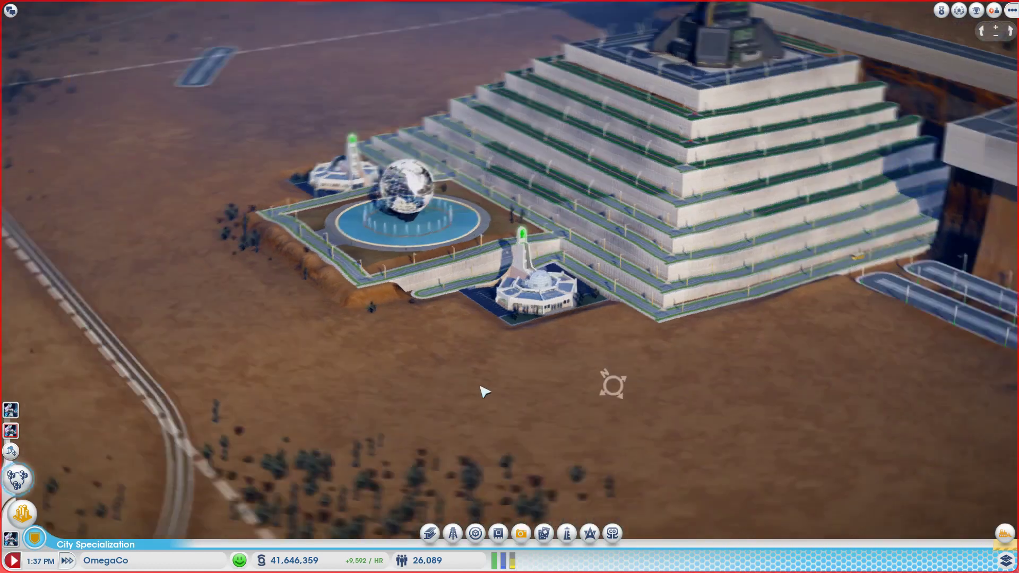
mouse_move(557, 359)
mouse_down()
mouse_move(345, 363)
mouse_move(510, 374)
mouse_up()
scroll(558, 430, up, 3)
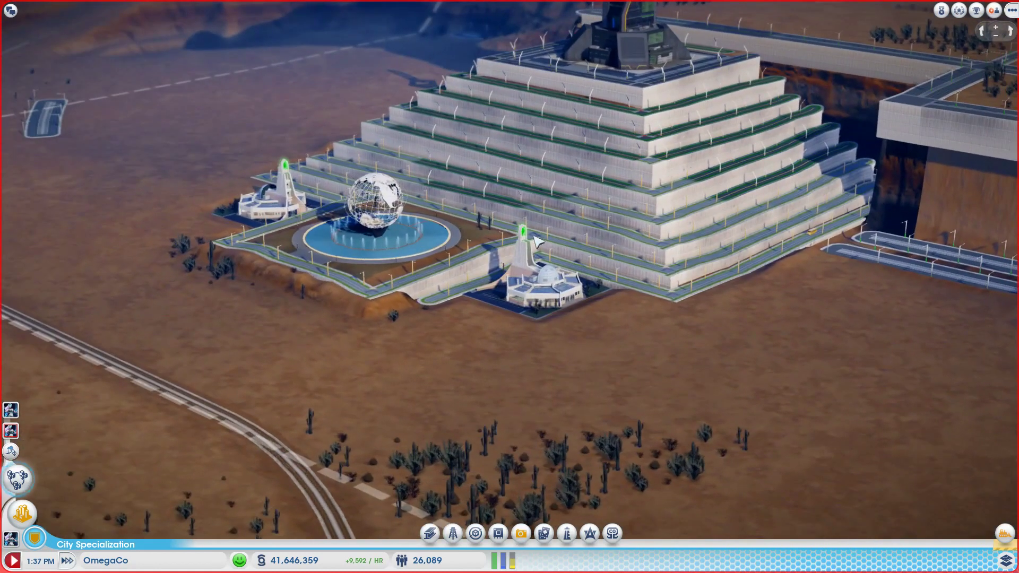
mouse_move(432, 352)
mouse_down()
mouse_move(501, 360)
mouse_move(335, 362)
mouse_up()
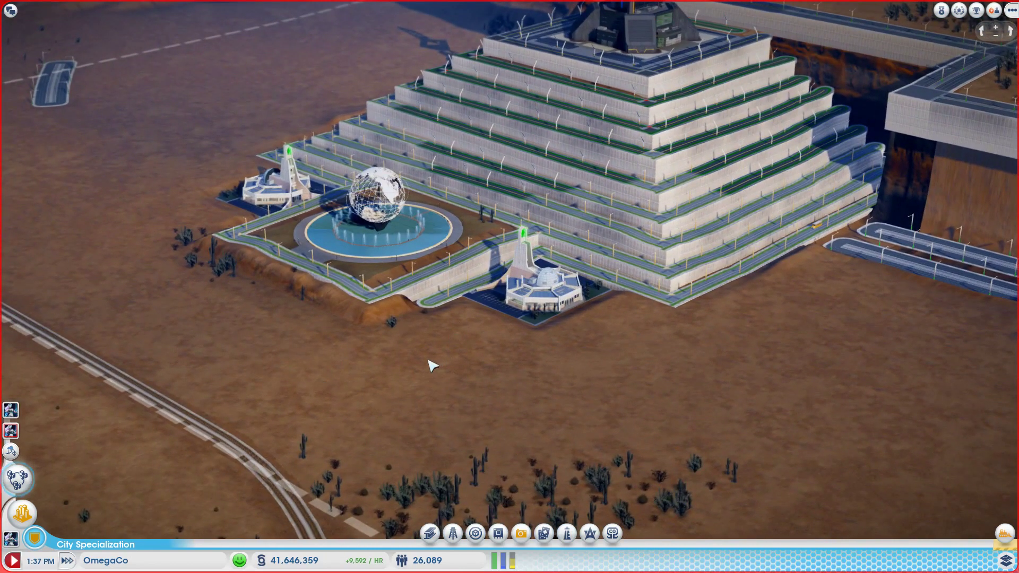
mouse_move(440, 393)
mouse_down()
mouse_move(442, 412)
mouse_move(737, 199)
mouse_move(621, 196)
mouse_move(677, 195)
mouse_up()
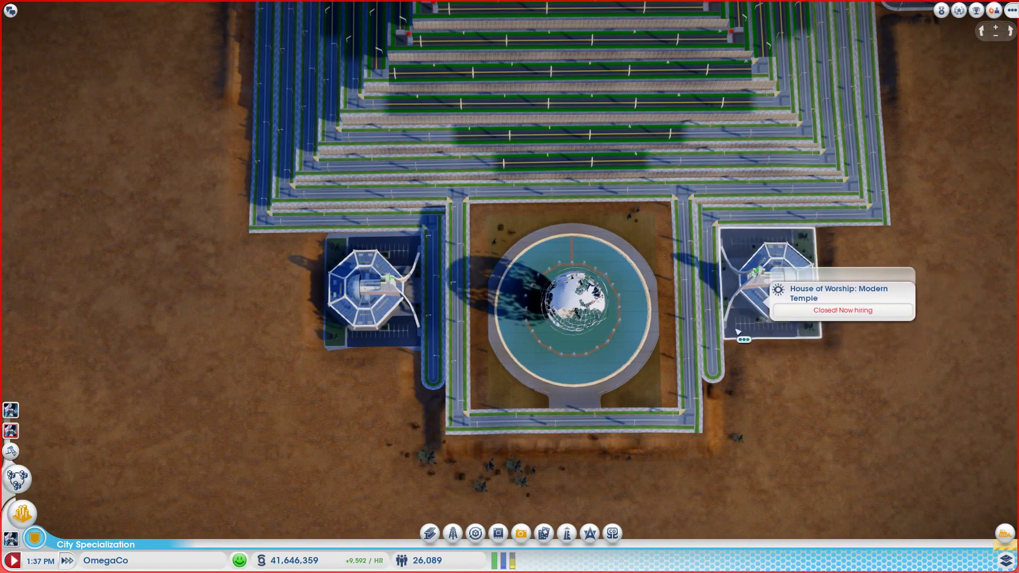
drag(791, 403, 551, 410)
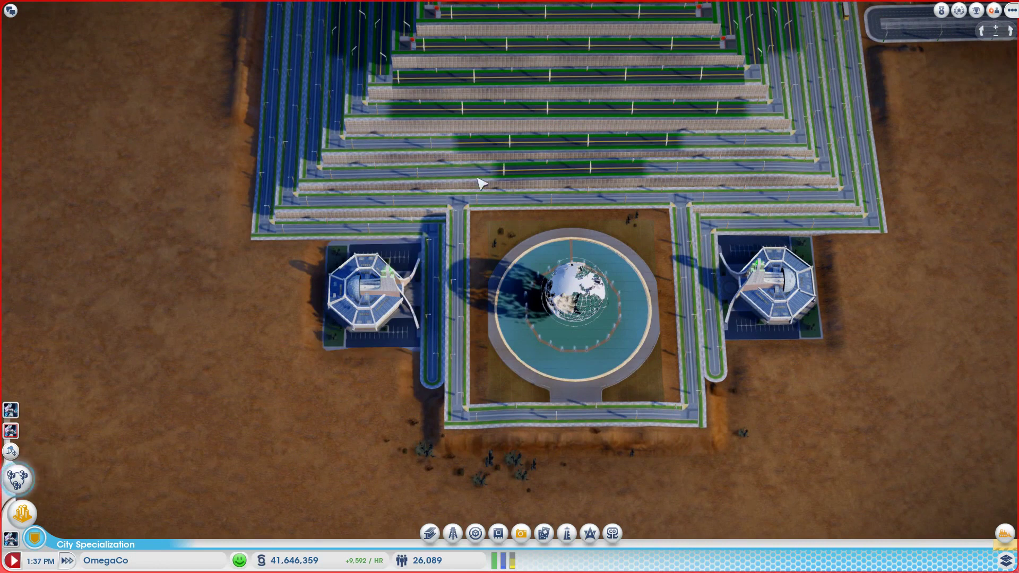
Tilt the camera into a near top-down view of the pyramid and its surroundings
middle_click(764, 382)
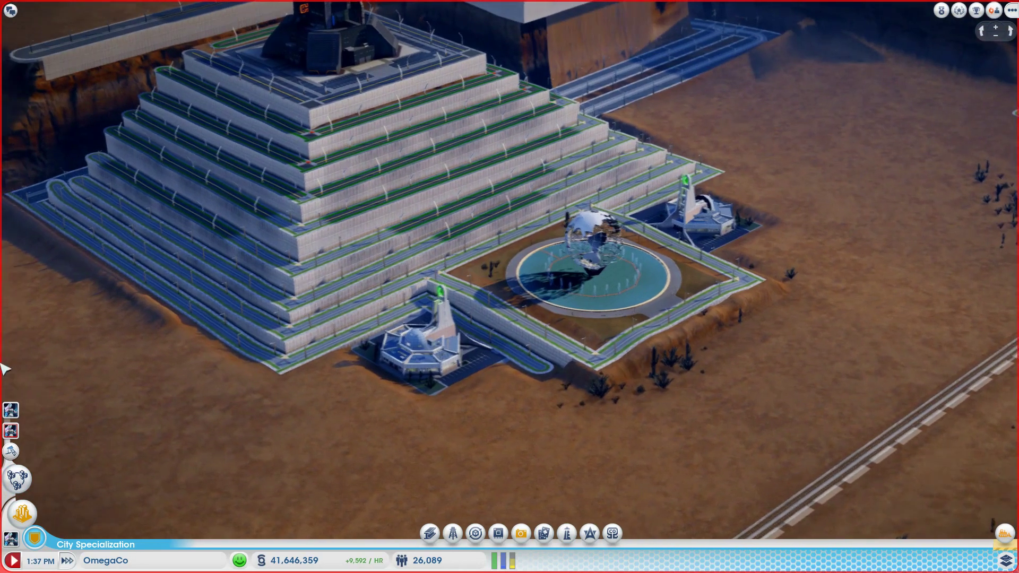
drag(924, 209, 182, 290)
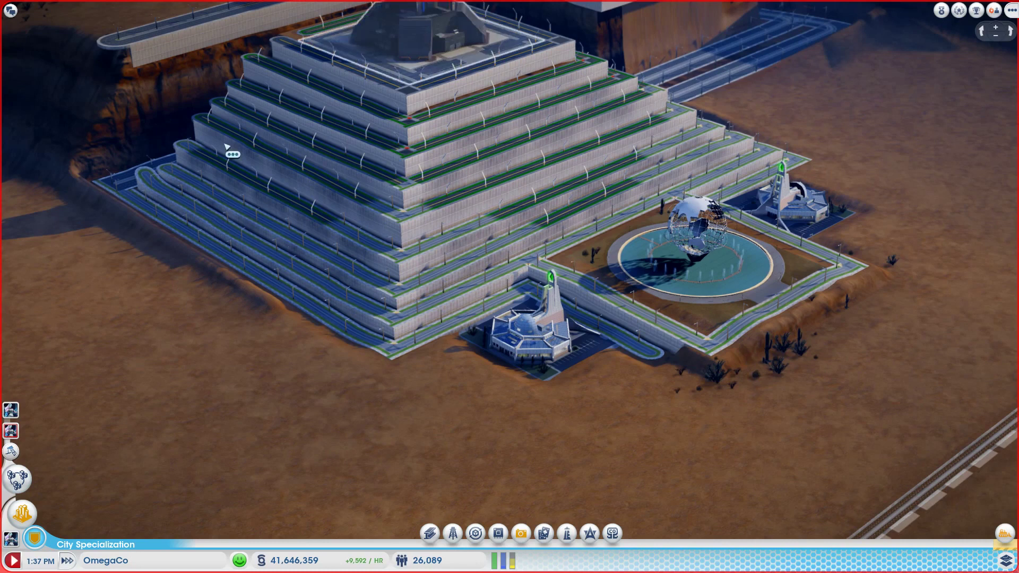
drag(793, 392, 783, 229)
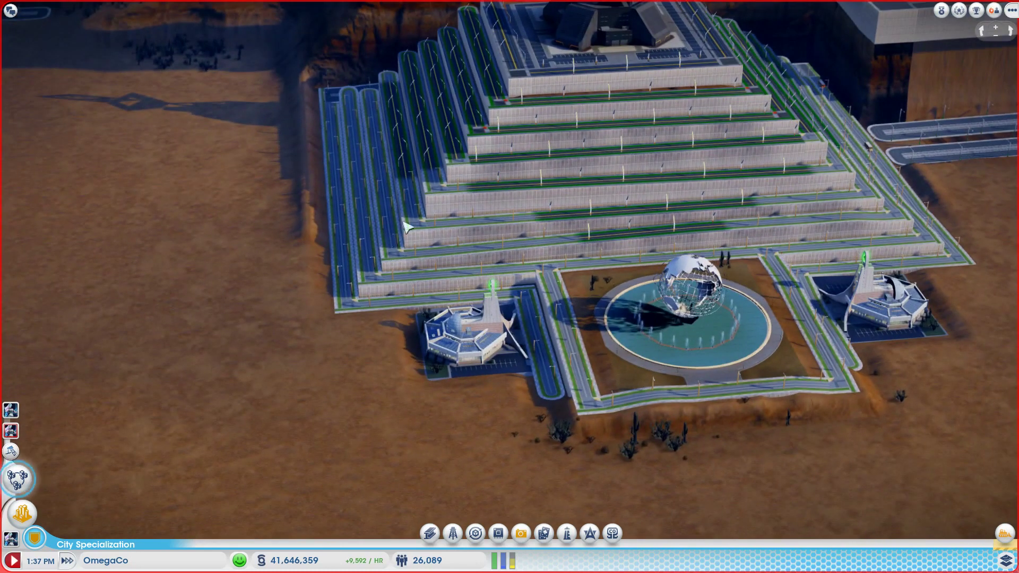
mouse_move(186, 373)
mouse_down()
mouse_move(349, 380)
mouse_move(390, 217)
mouse_up()
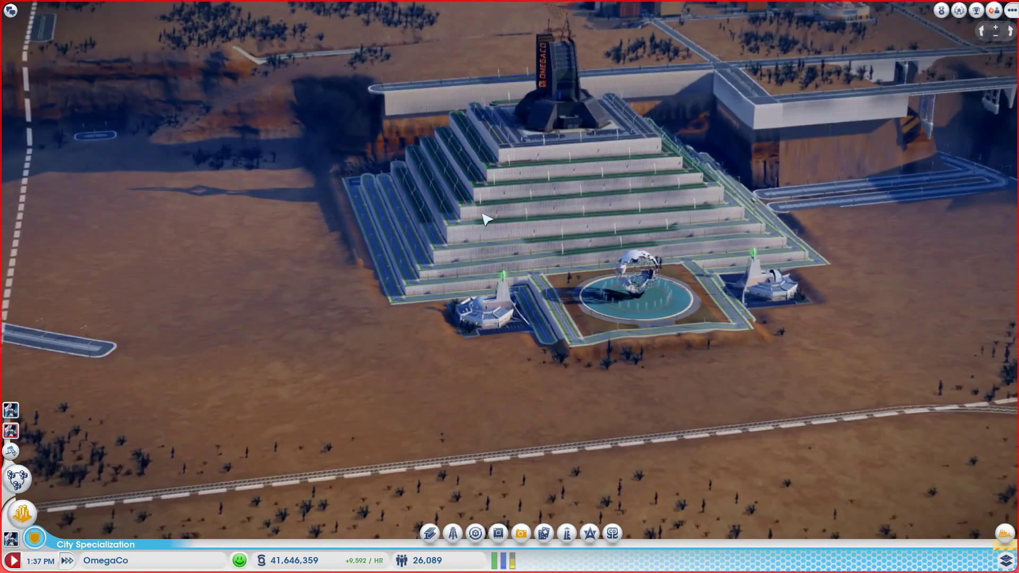
scroll(391, 216, down, 3)
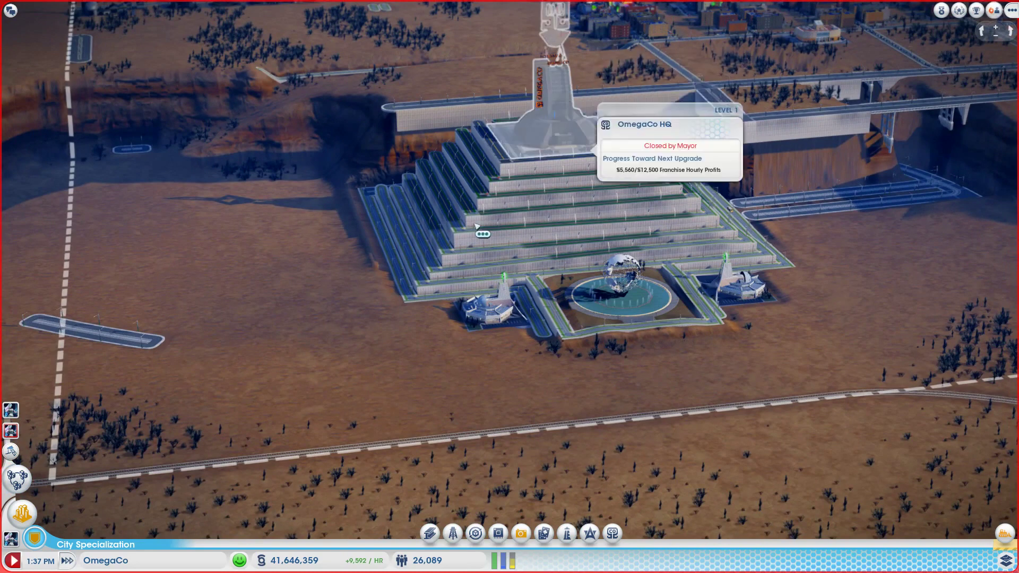
drag(366, 269, 307, 373)
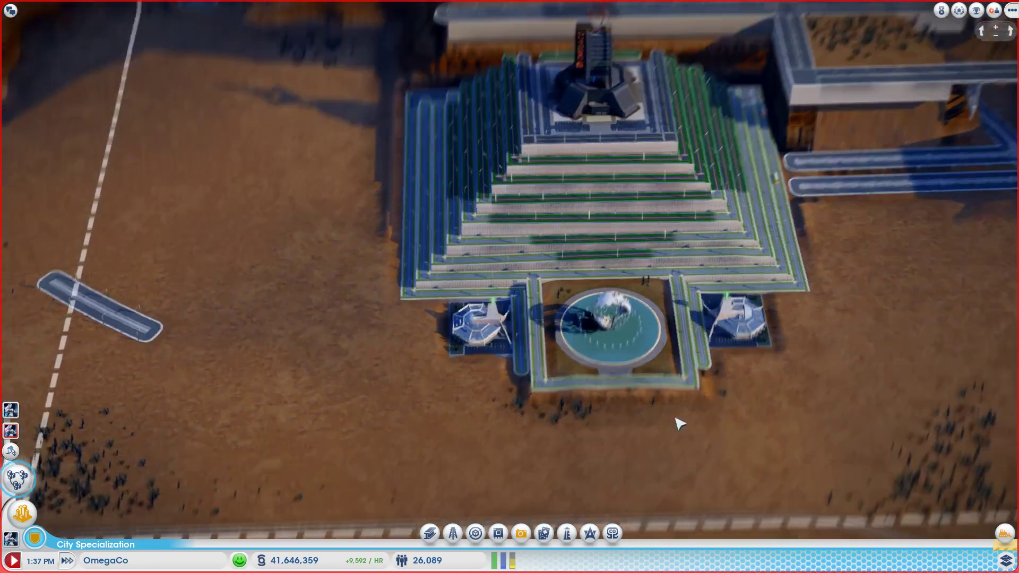
mouse_move(676, 462)
mouse_down()
mouse_move(729, 430)
mouse_move(685, 450)
mouse_up()
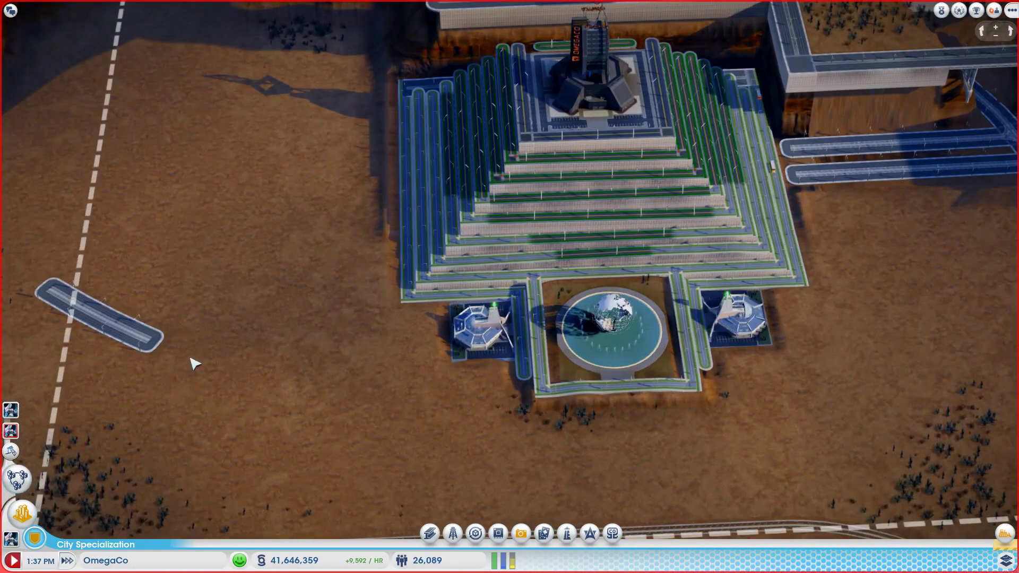
drag(764, 495, 844, 382)
scroll(844, 383, down, 3)
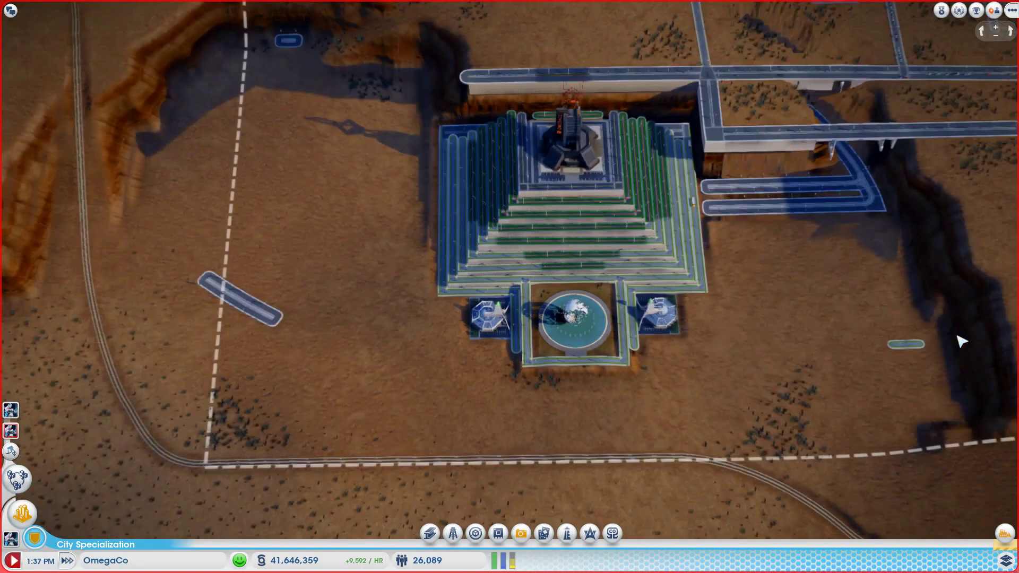
drag(956, 318, 803, 395)
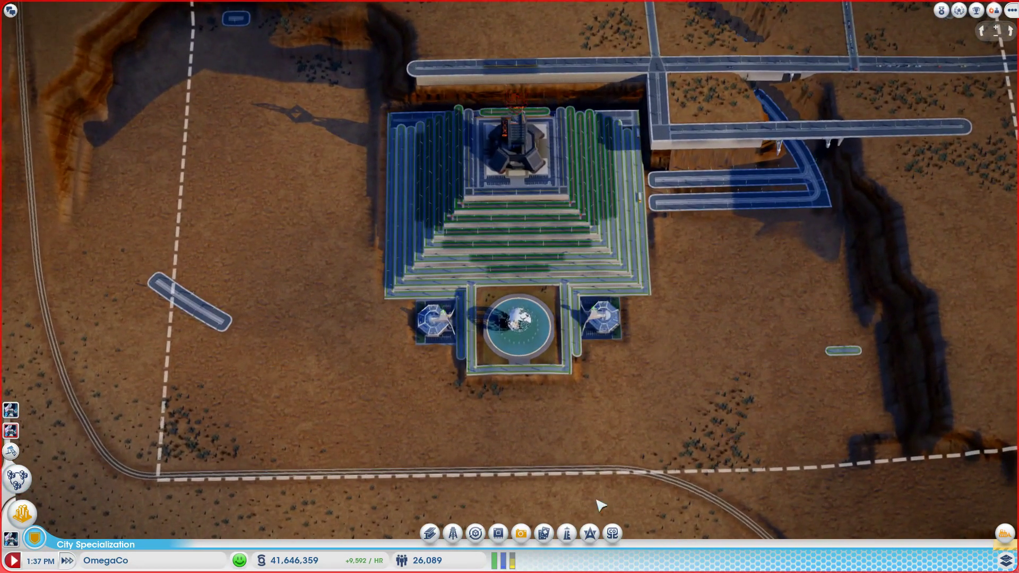
Build a lowered Regional Freeway curving south of the pyramid, costing about $48,500
click(25, 513)
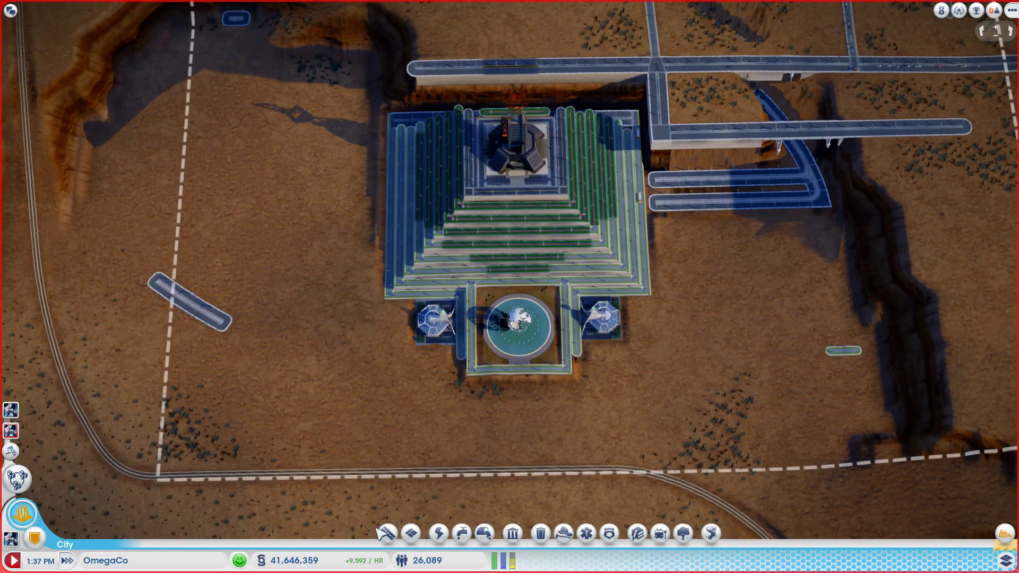
click(411, 535)
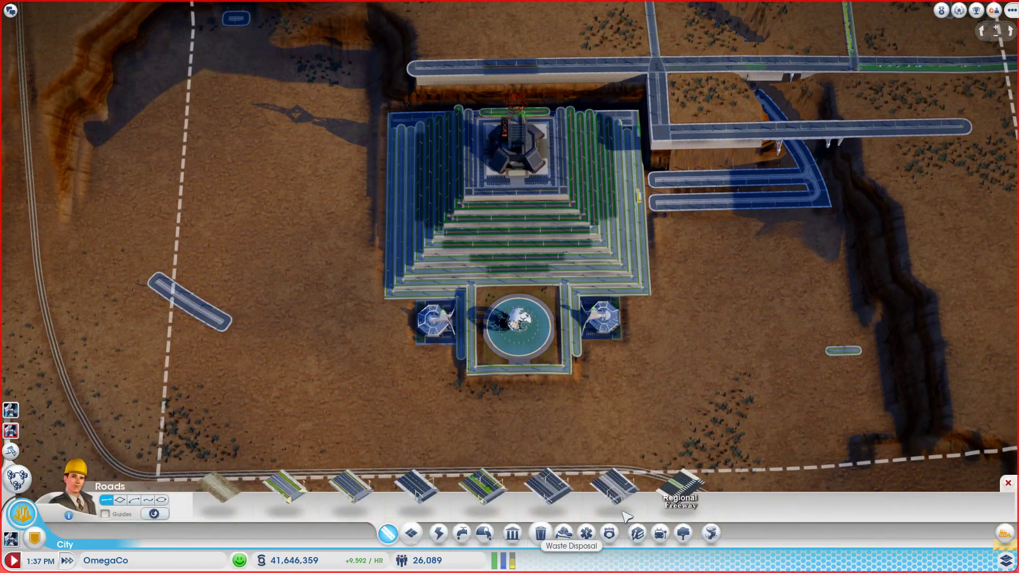
click(693, 482)
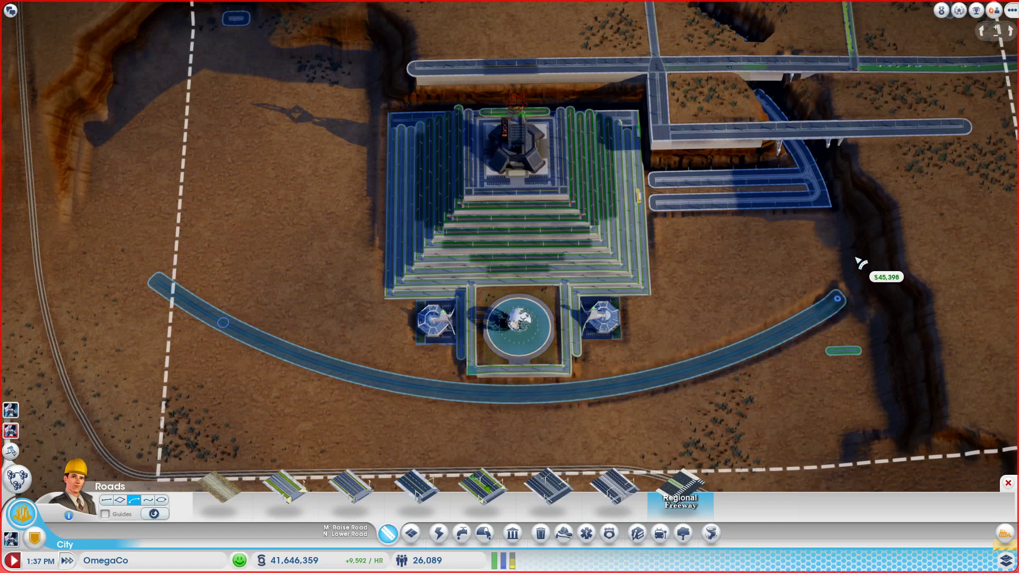
click(861, 263)
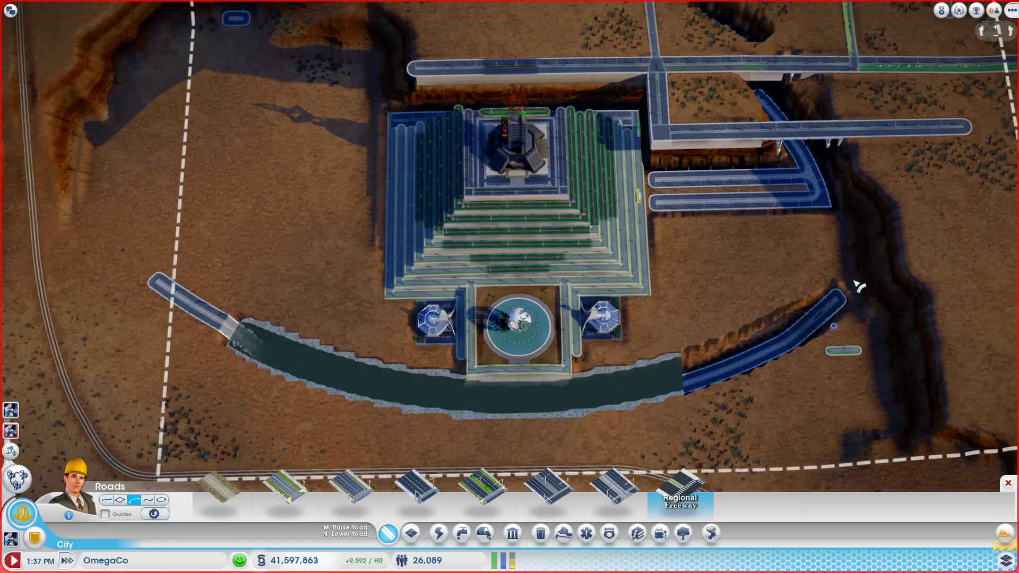
Leave the road tool and orbit around the flooded trench and globe fountain
key(Escape)
key(s)
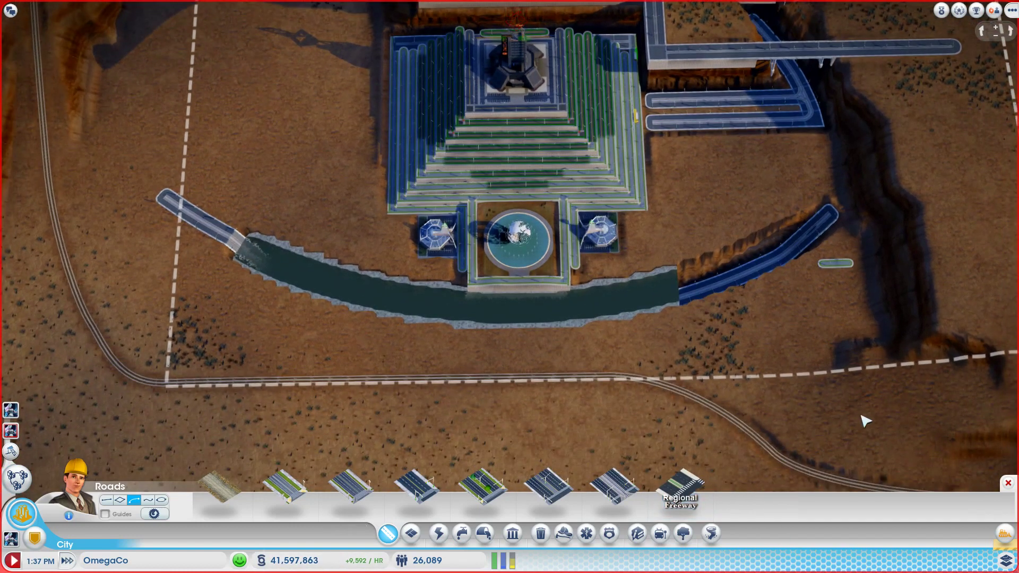
key(q)
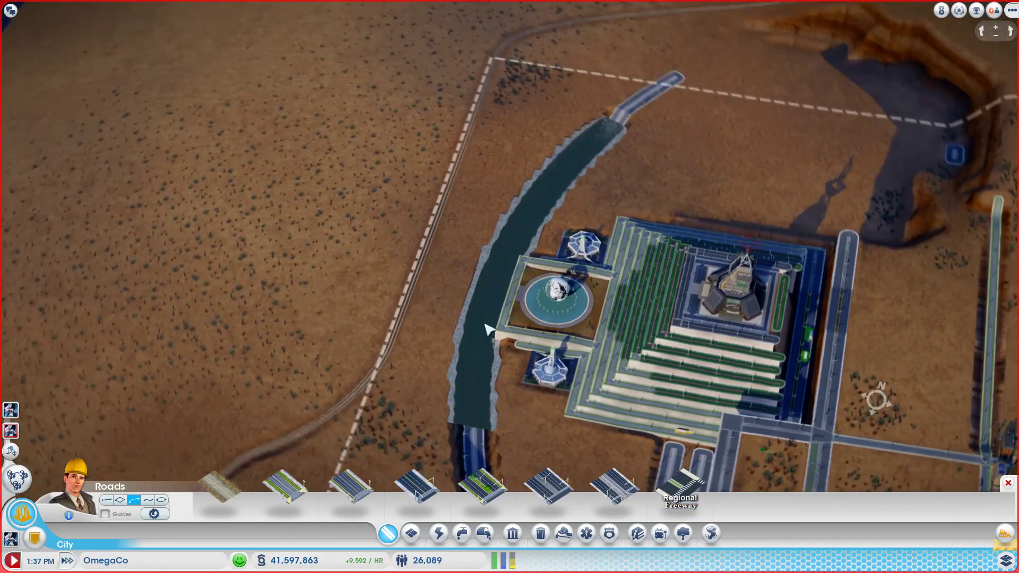
scroll(478, 292, down, 3)
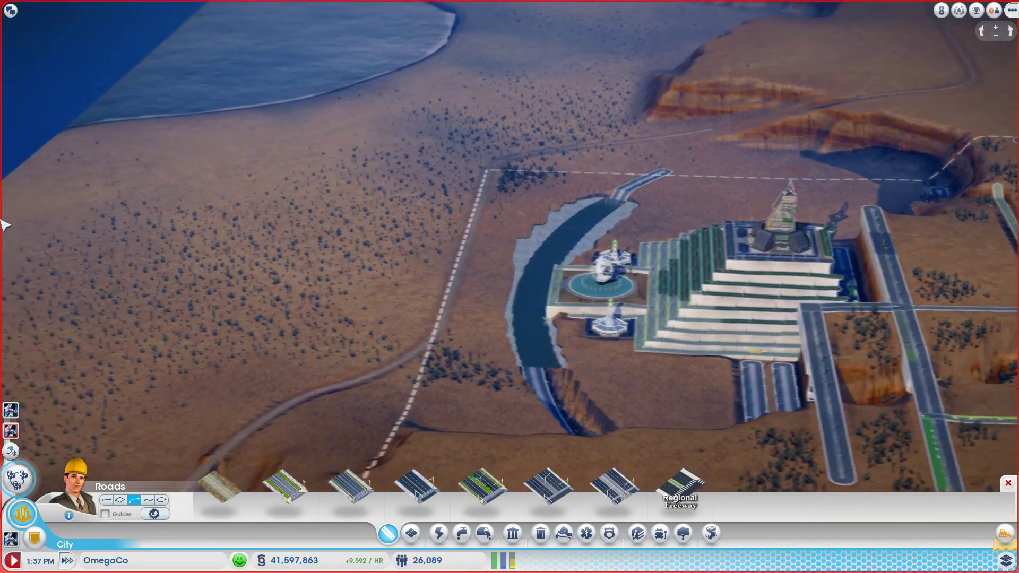
scroll(498, 257, up, 2)
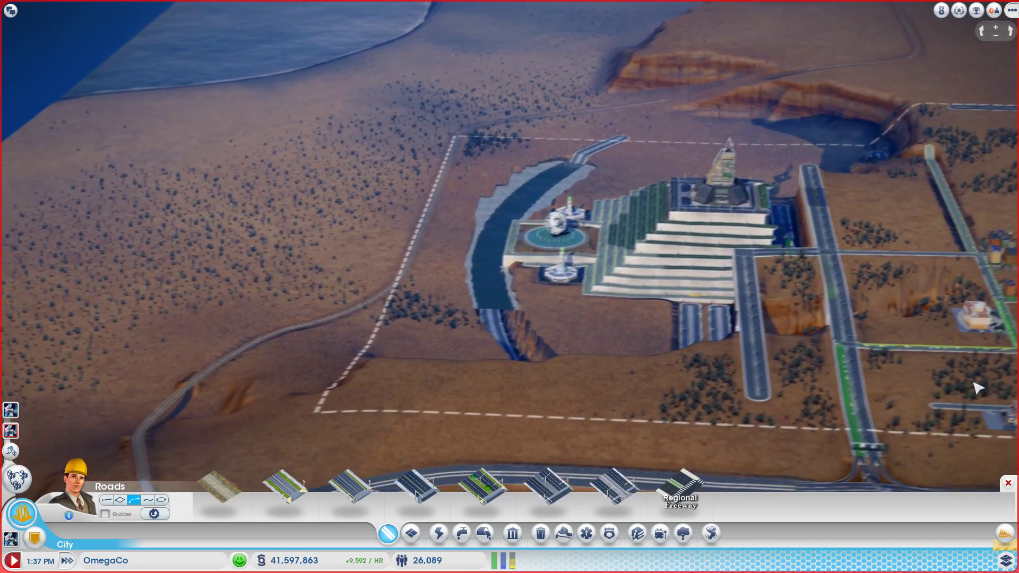
scroll(729, 252, up, 4)
scroll(729, 252, up, 2)
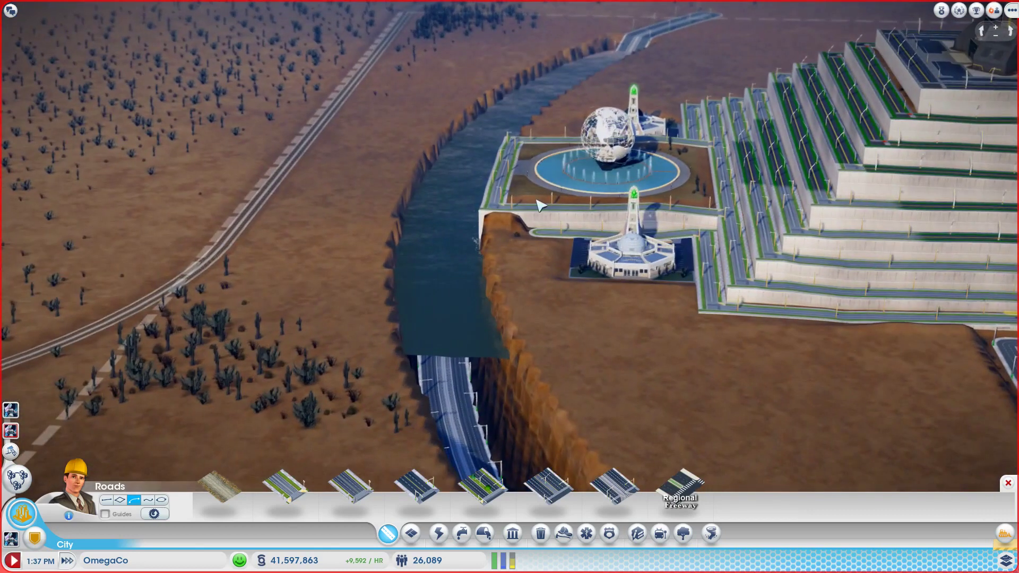
scroll(558, 255, up, 2)
scroll(536, 263, up, 2)
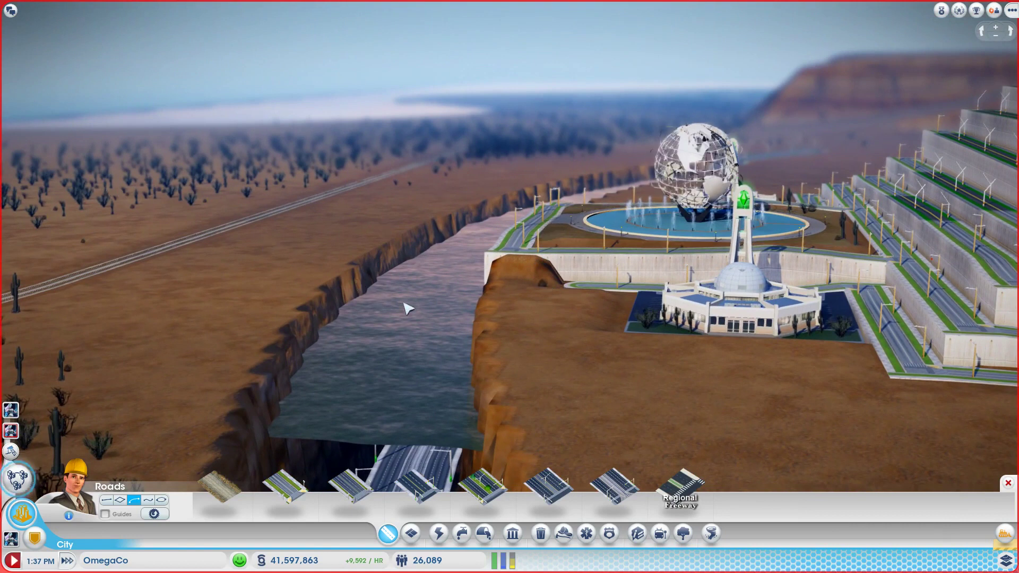
scroll(408, 310, up, 2)
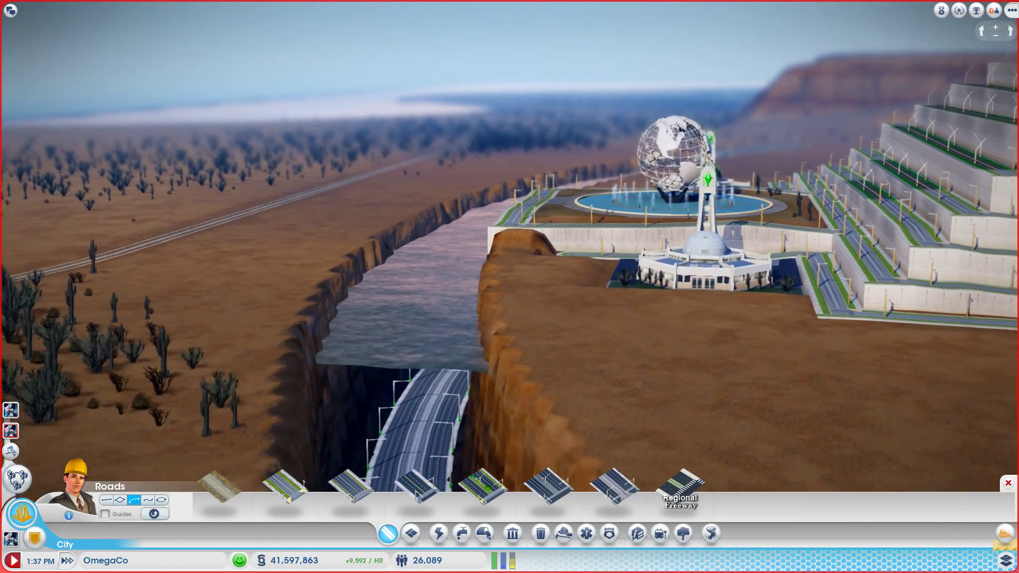
scroll(479, 337, up, 3)
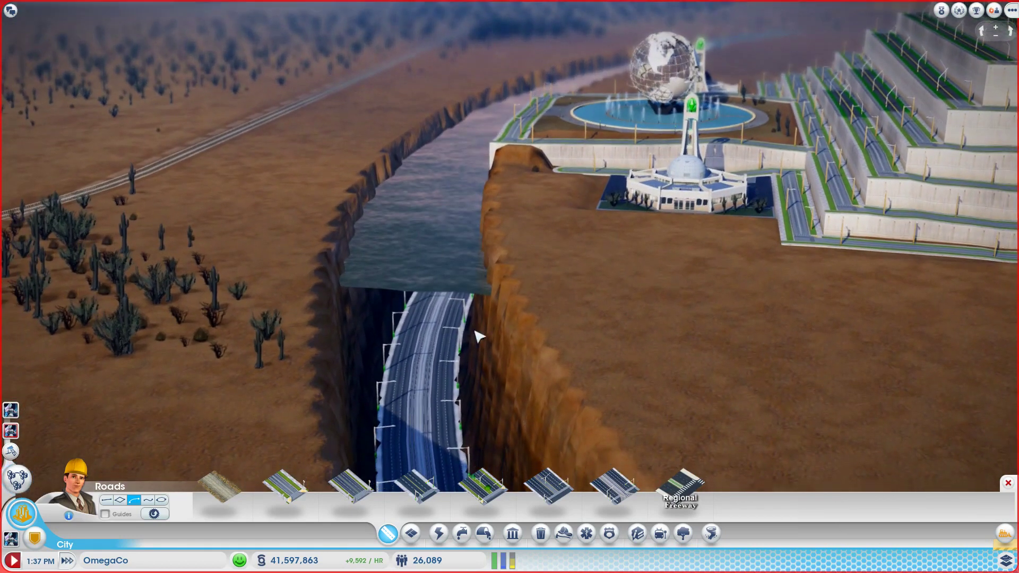
drag(479, 337, 445, 166)
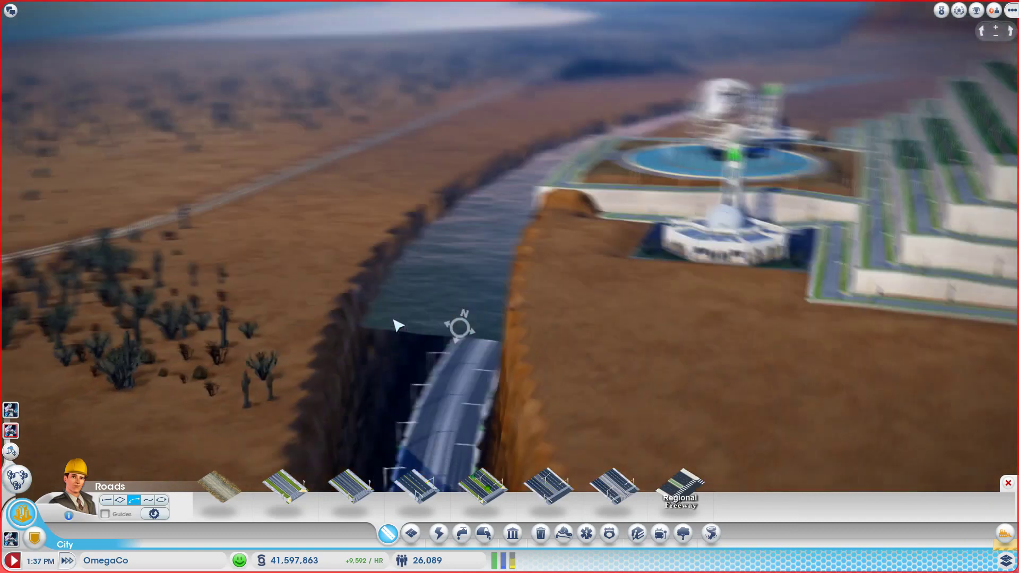
scroll(446, 167, down, 4)
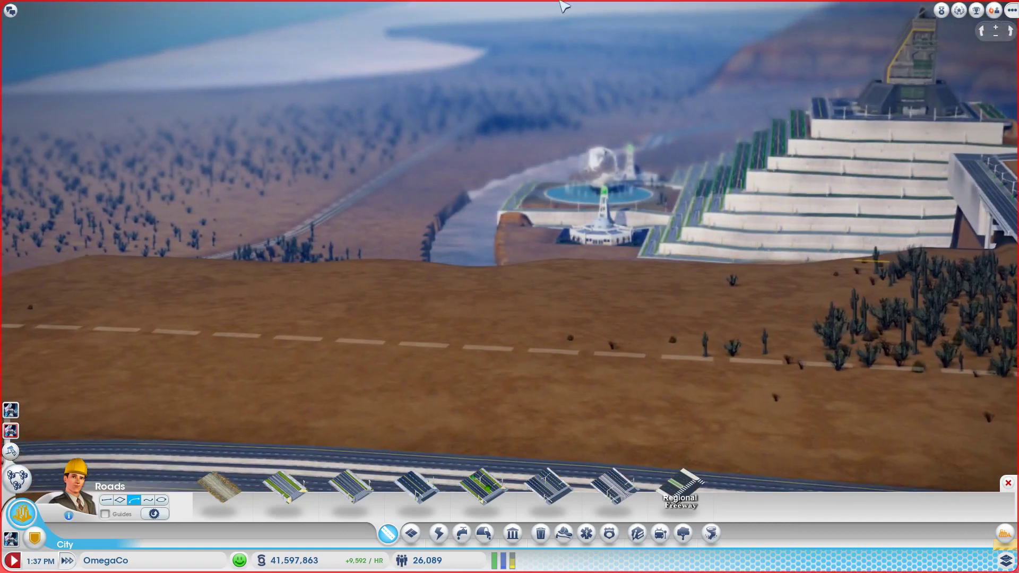
drag(446, 167, 615, 6)
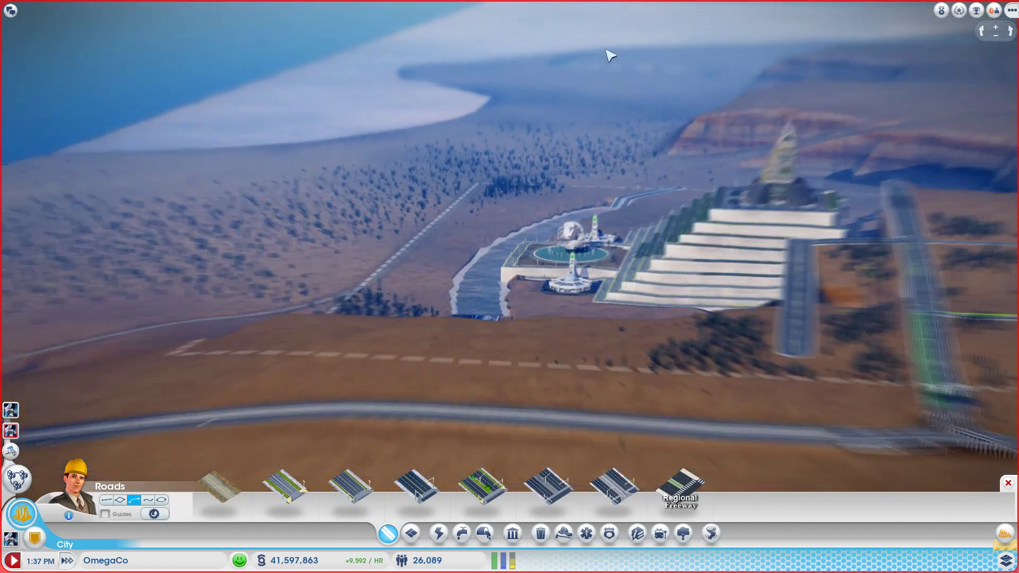
scroll(615, 7, down, 3)
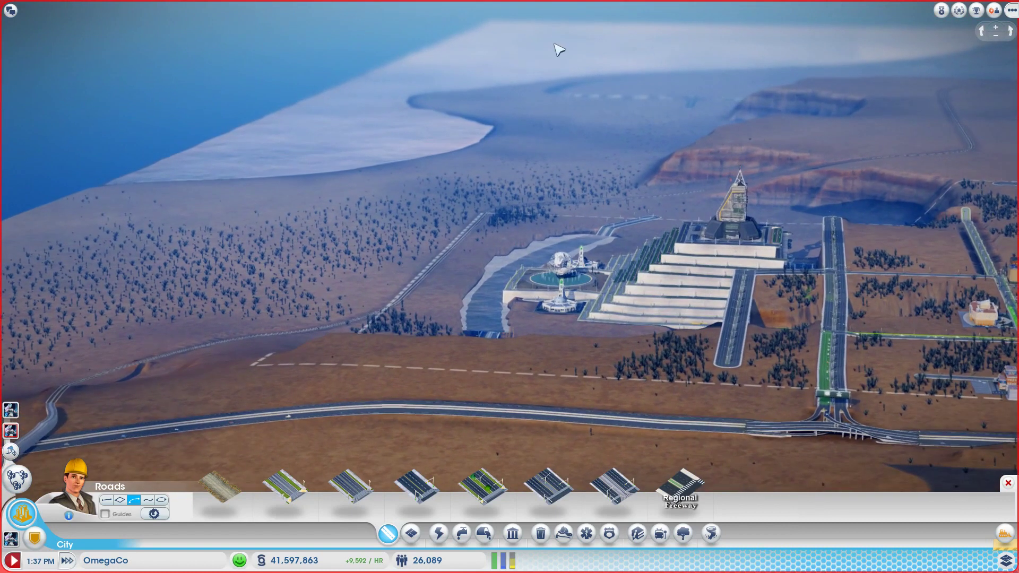
scroll(34, 233, up, 2)
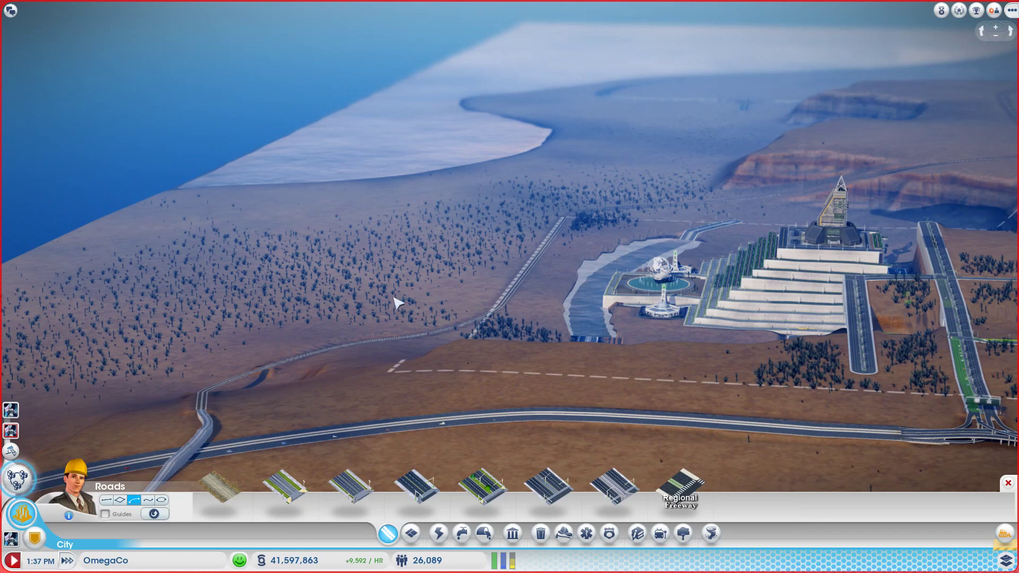
scroll(225, 313, up, 5)
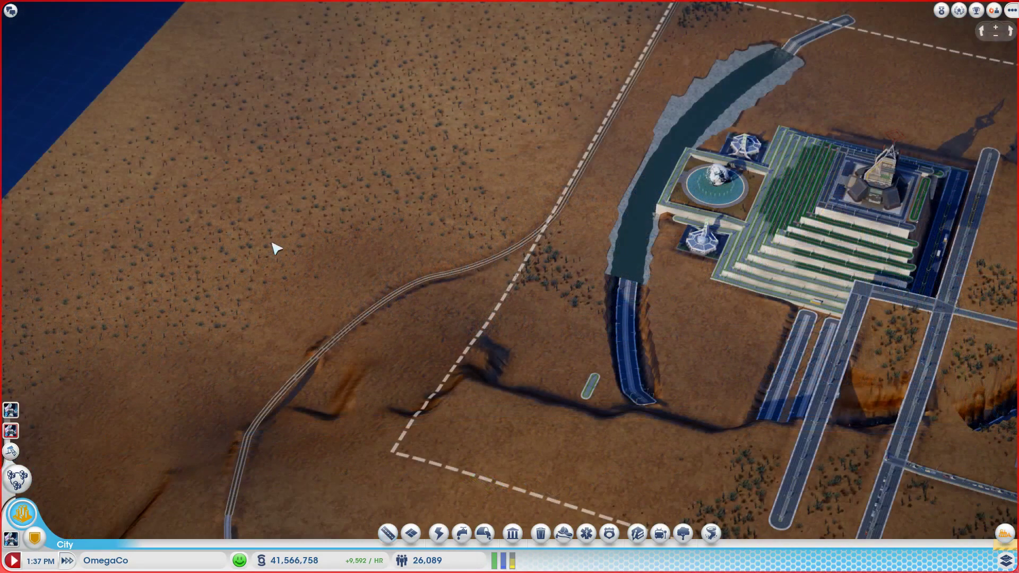
mouse_move(273, 249)
mouse_down()
mouse_move(545, 195)
mouse_move(321, 245)
mouse_up()
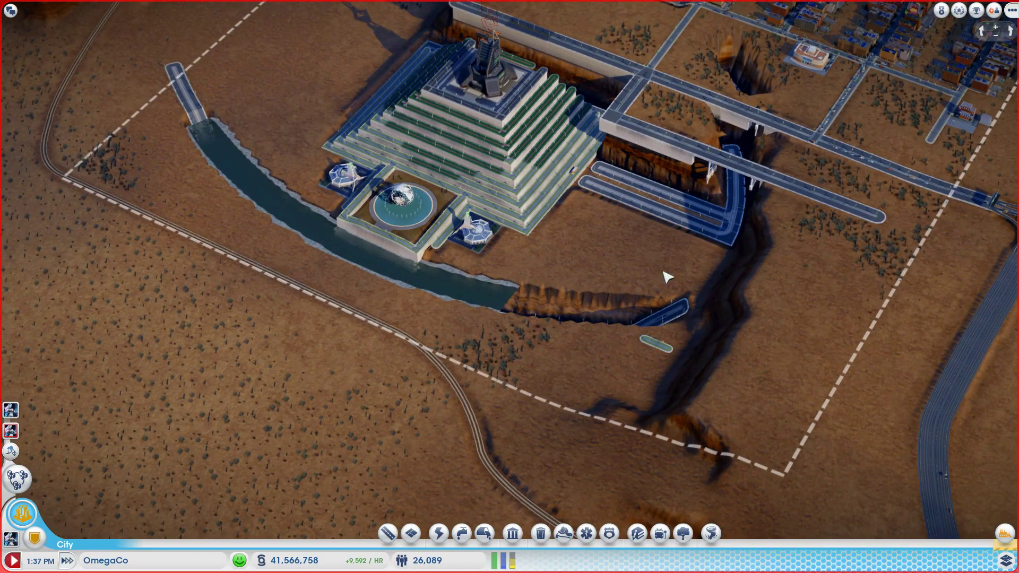
drag(476, 401, 470, 303)
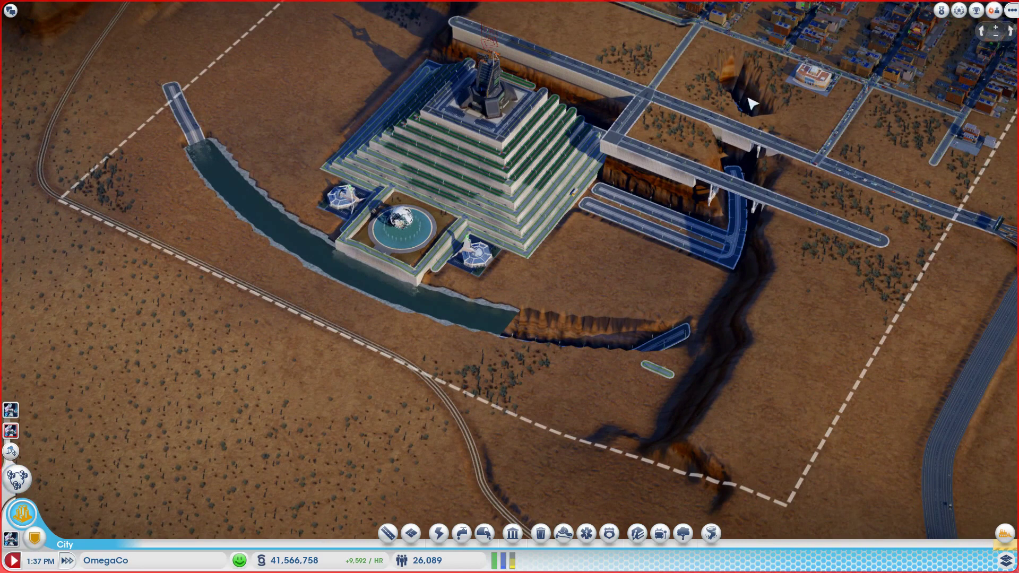
drag(624, 383, 619, 380)
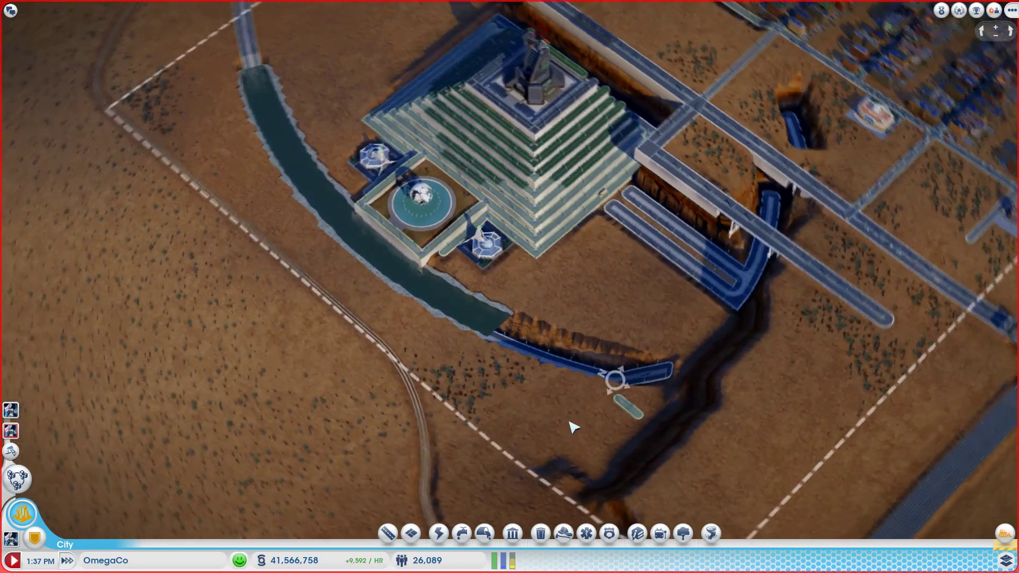
scroll(618, 380, up, 2)
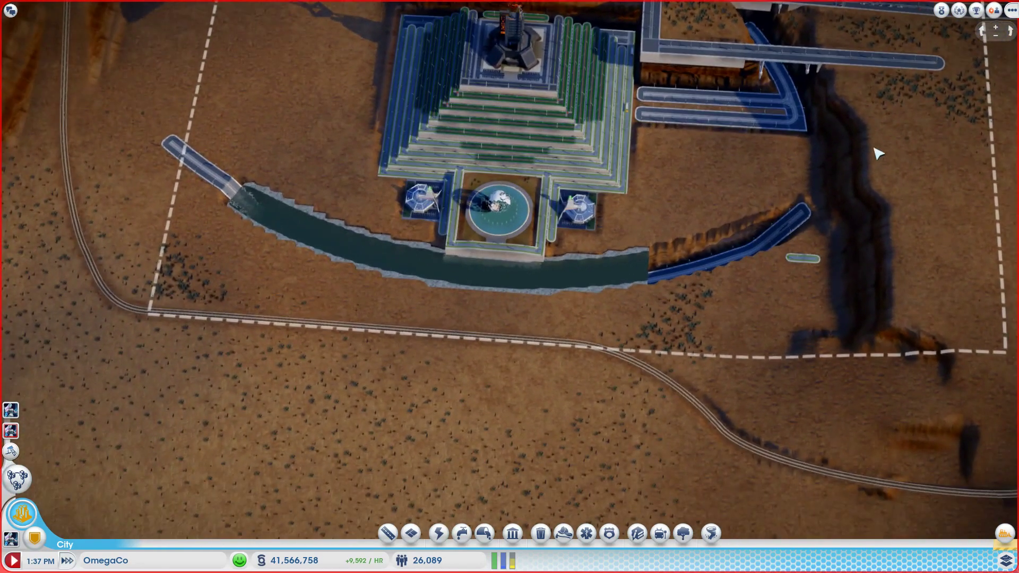
scroll(876, 152, up, 5)
scroll(884, 151, down, 4)
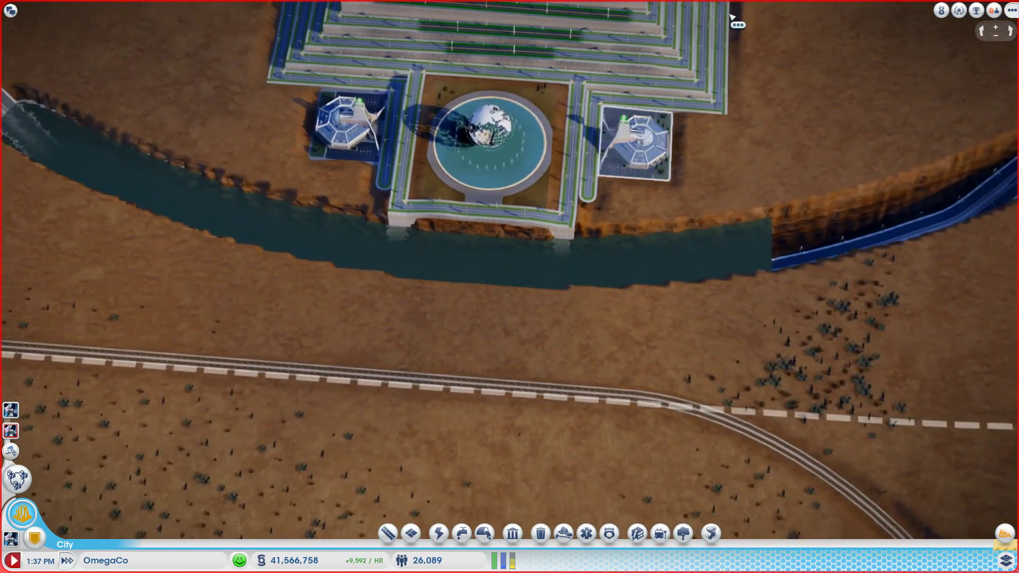
drag(845, 160, 785, 175)
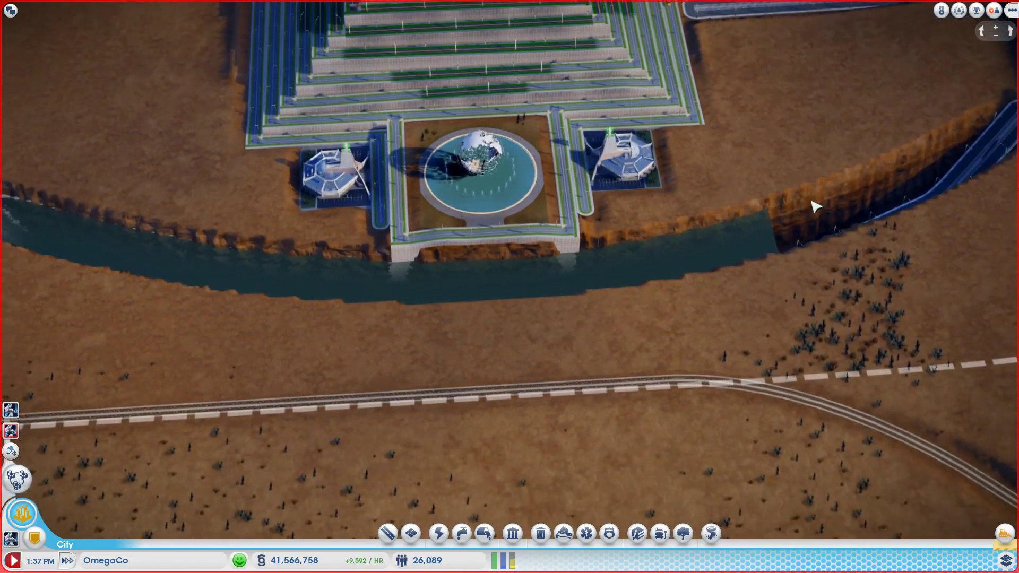
scroll(809, 203, up, 3)
scroll(806, 199, up, 3)
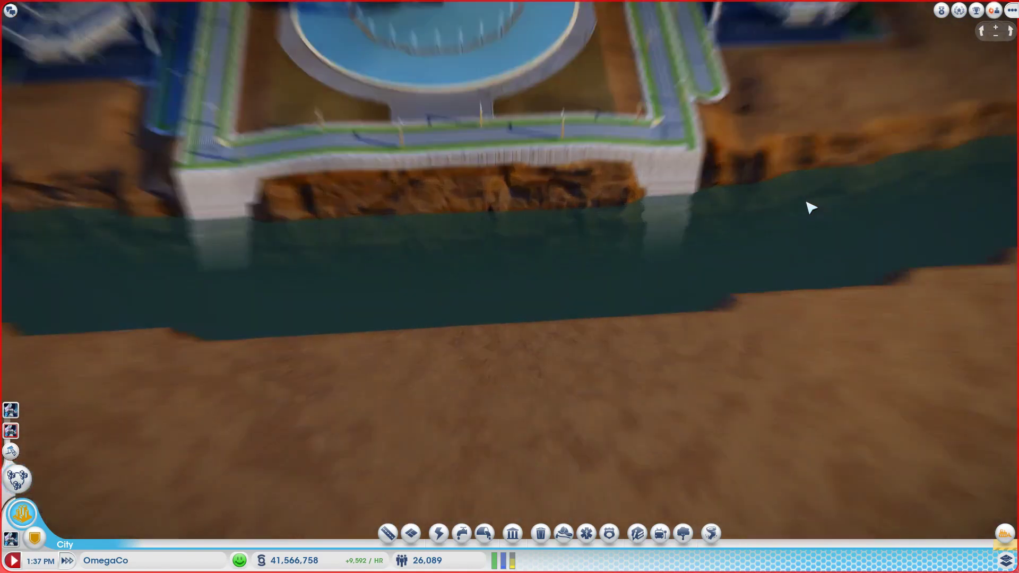
scroll(805, 196, up, 2)
scroll(805, 196, down, 4)
scroll(828, 167, down, 3)
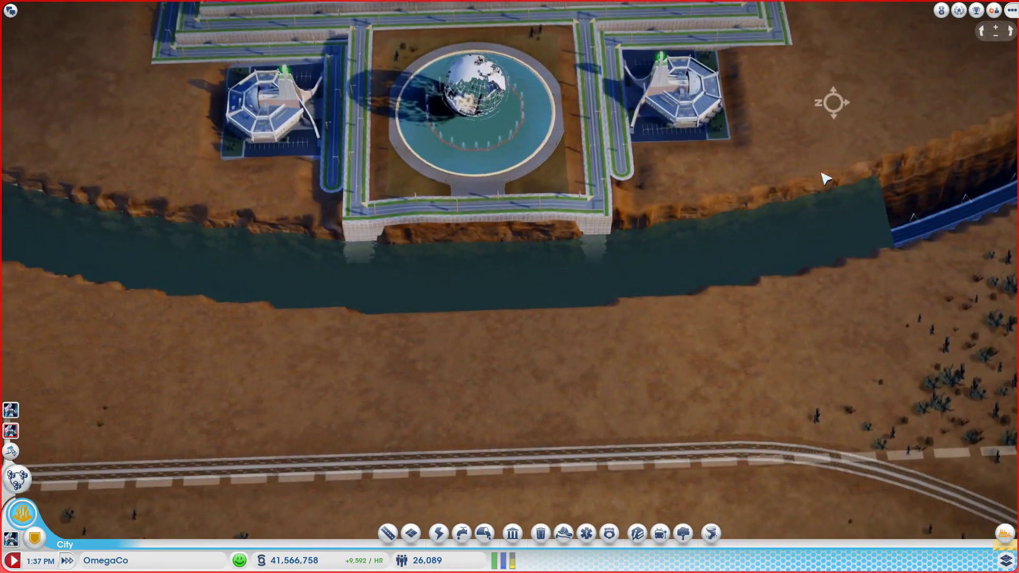
drag(833, 104, 824, 227)
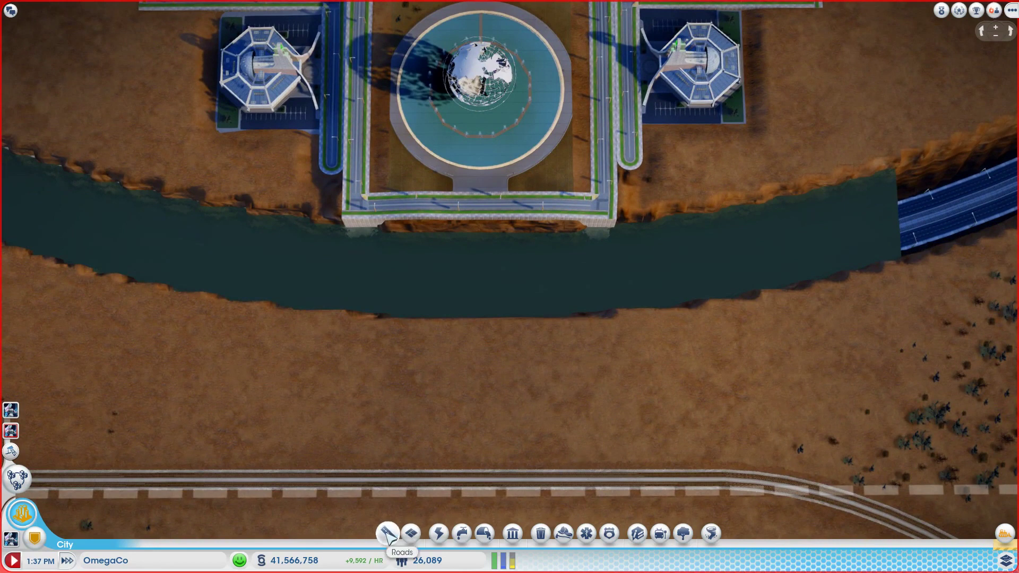
Bulldoze the eastern and western stretches of the flooded sunken freeway
click(390, 534)
click(286, 494)
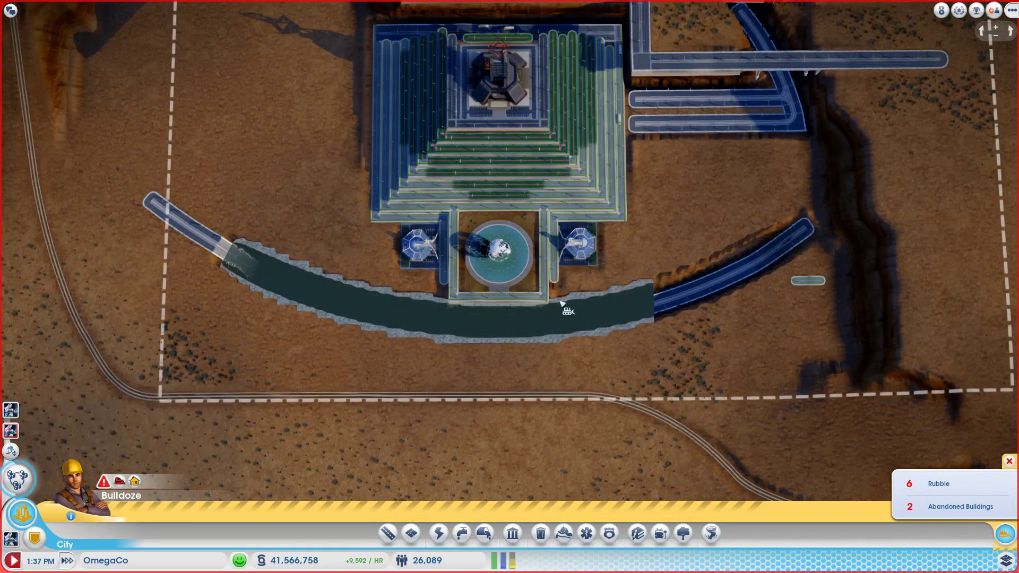
drag(563, 323, 814, 231)
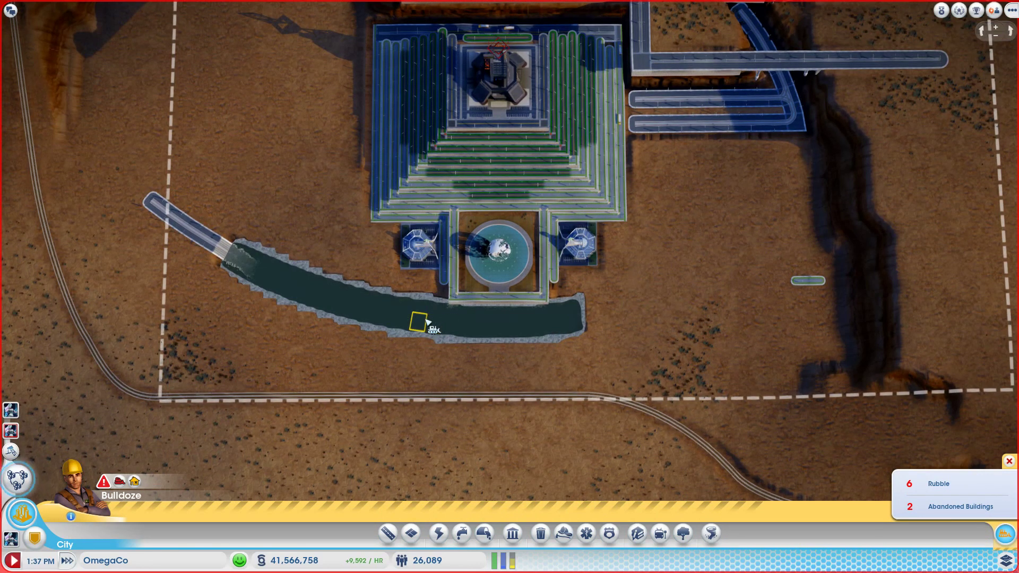
drag(419, 322, 246, 282)
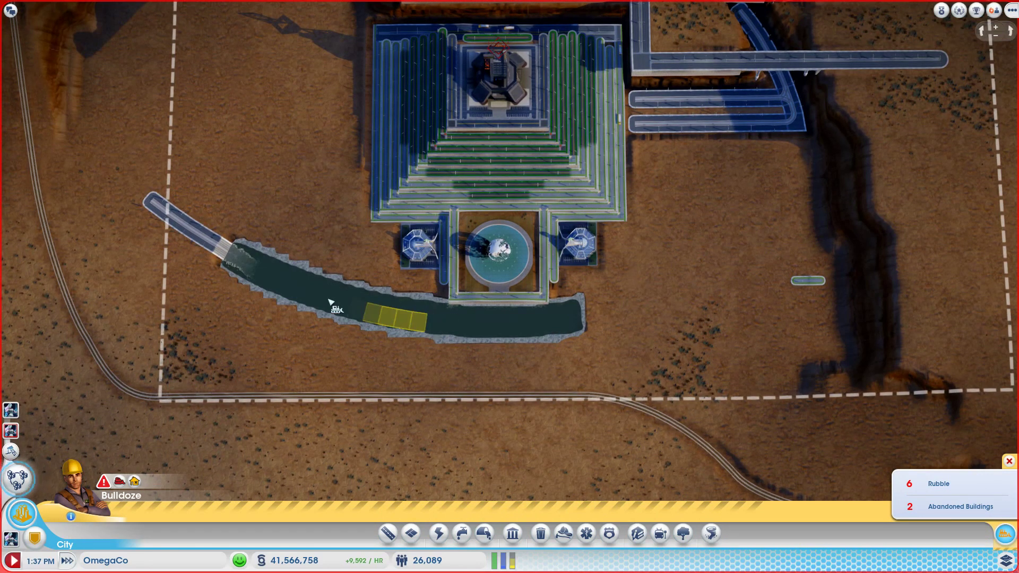
mouse_move(208, 253)
mouse_down()
mouse_move(177, 223)
mouse_move(217, 249)
mouse_up()
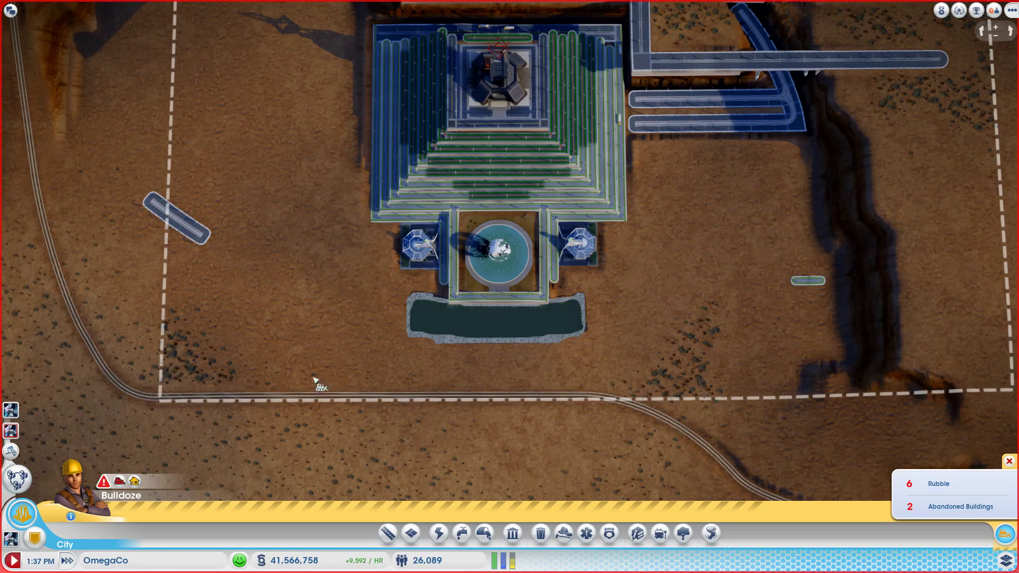
scroll(322, 387, up, 5)
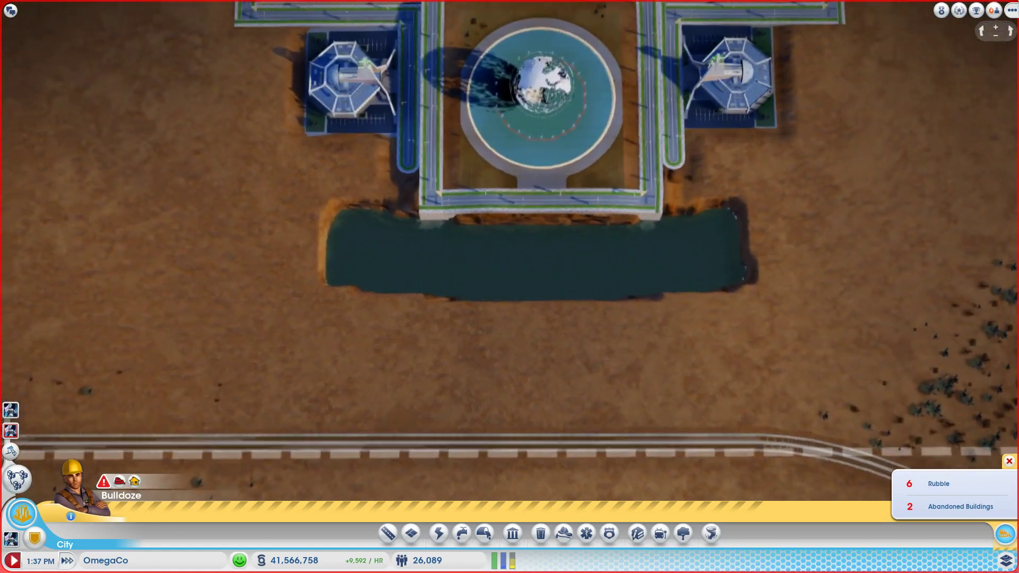
scroll(768, 335, up, 4)
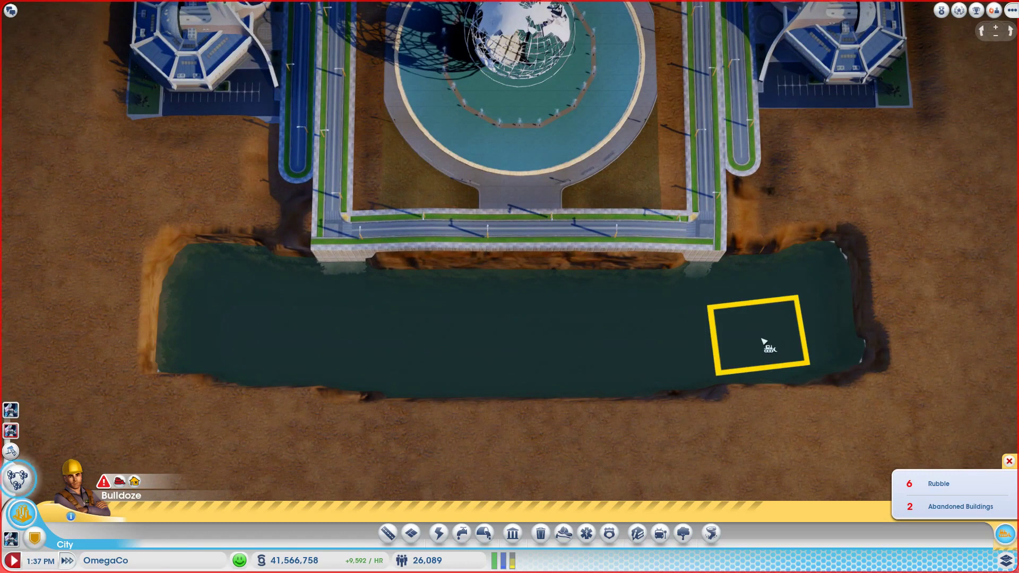
Trim the pool's left and right ends back to the plaza's width
click(768, 344)
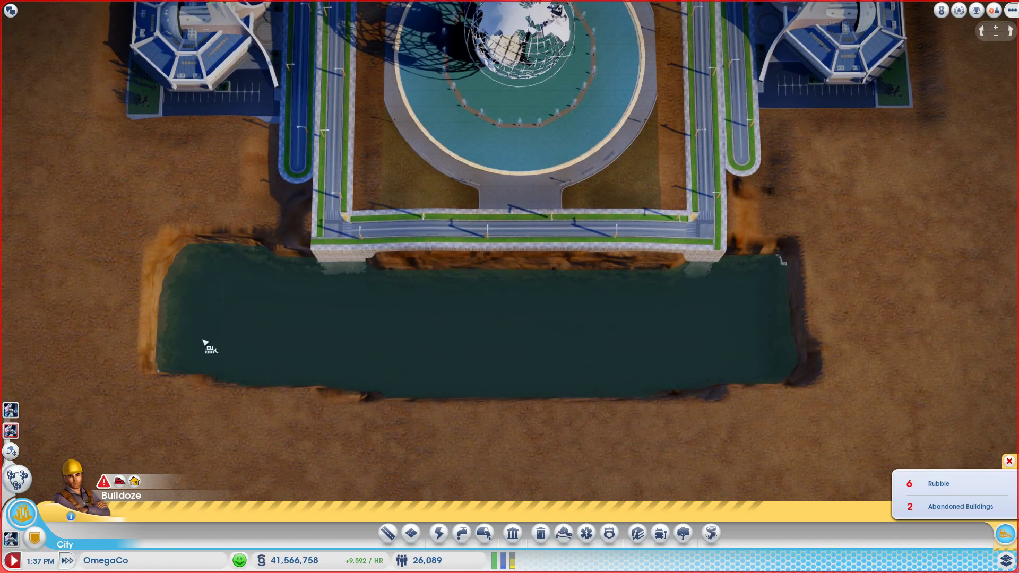
click(254, 349)
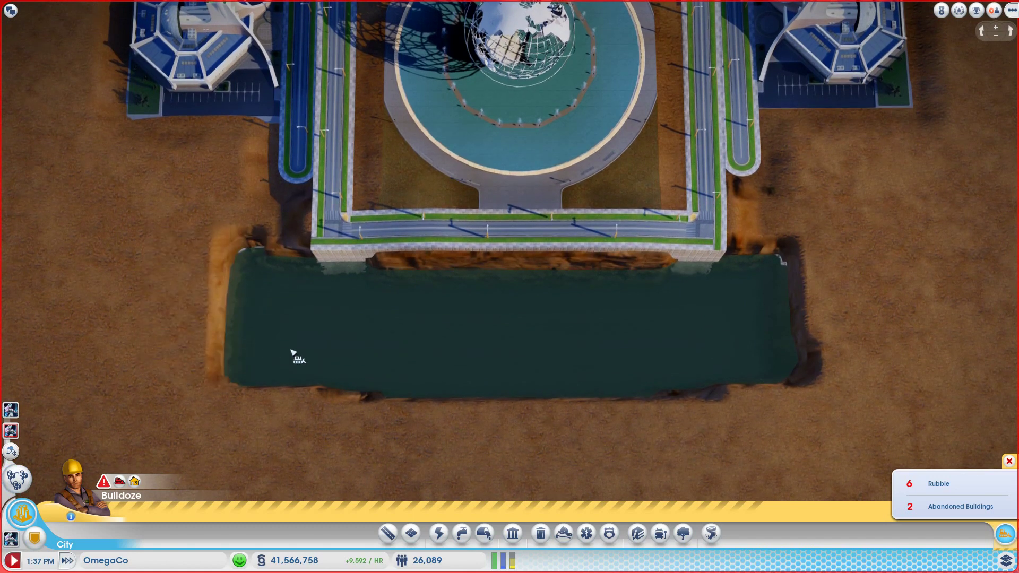
click(319, 349)
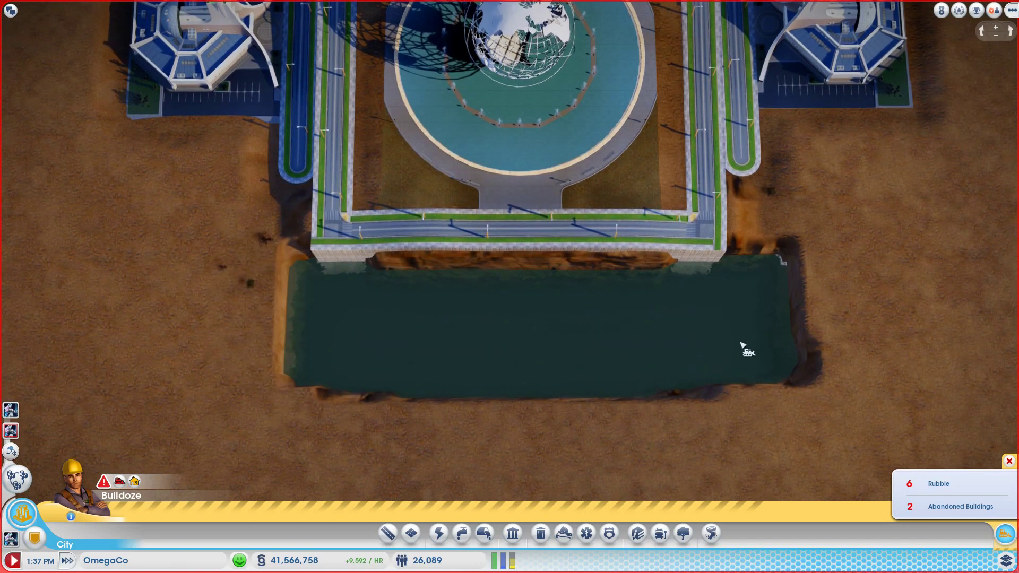
click(716, 365)
Build a Low Density Street from the plaza's east road south past the pool
key(r)
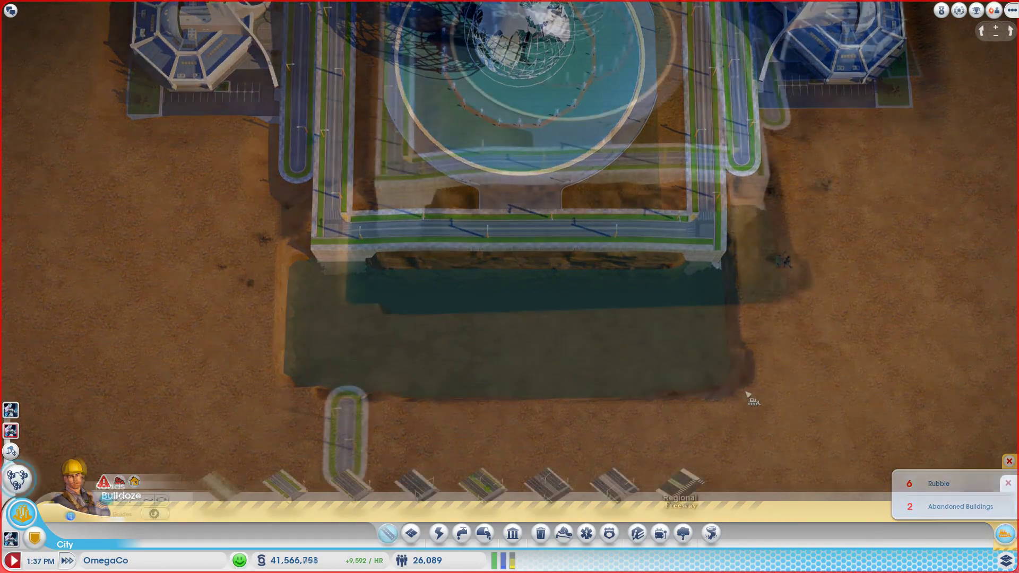
key(Right)
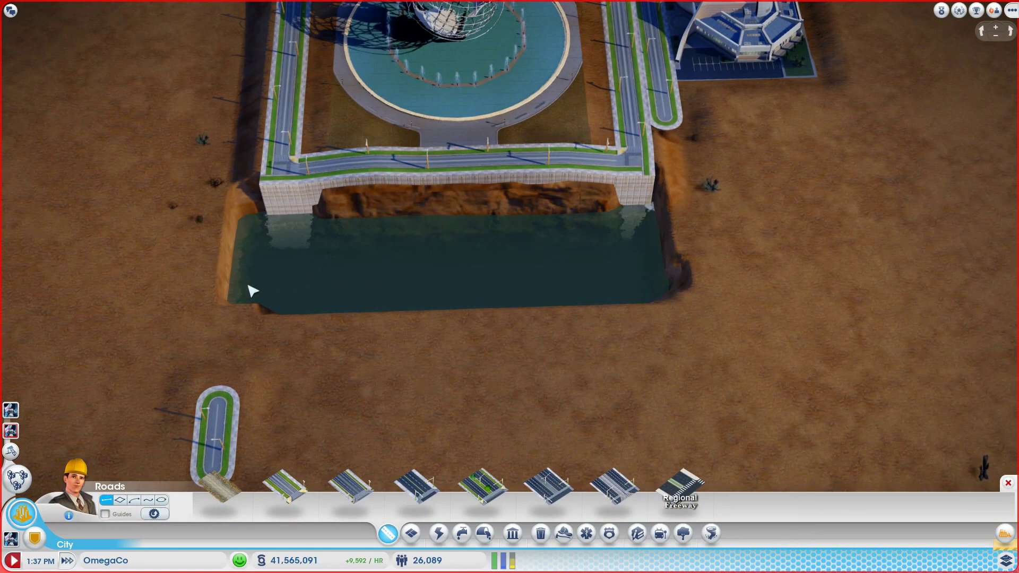
click(286, 490)
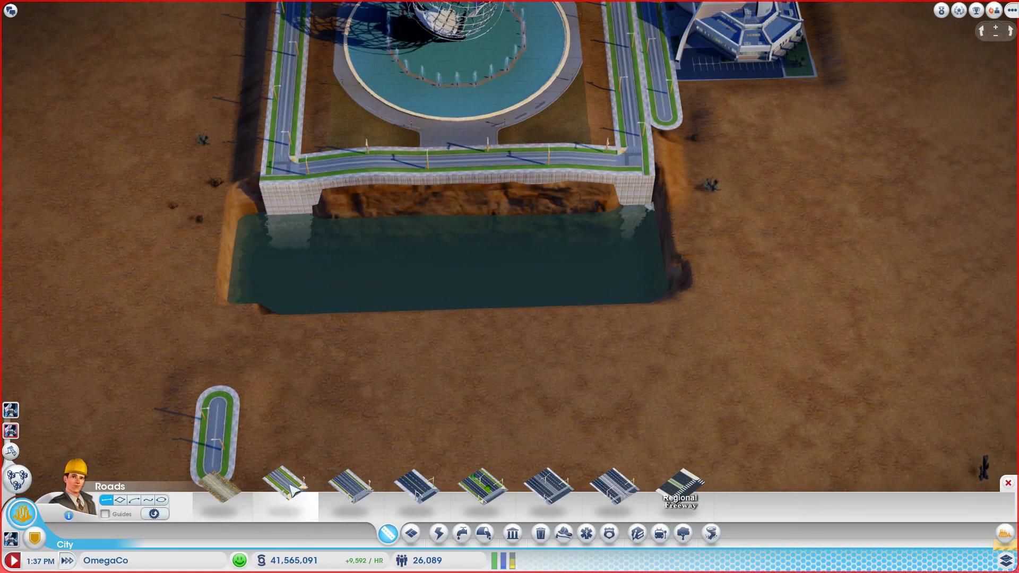
click(666, 120)
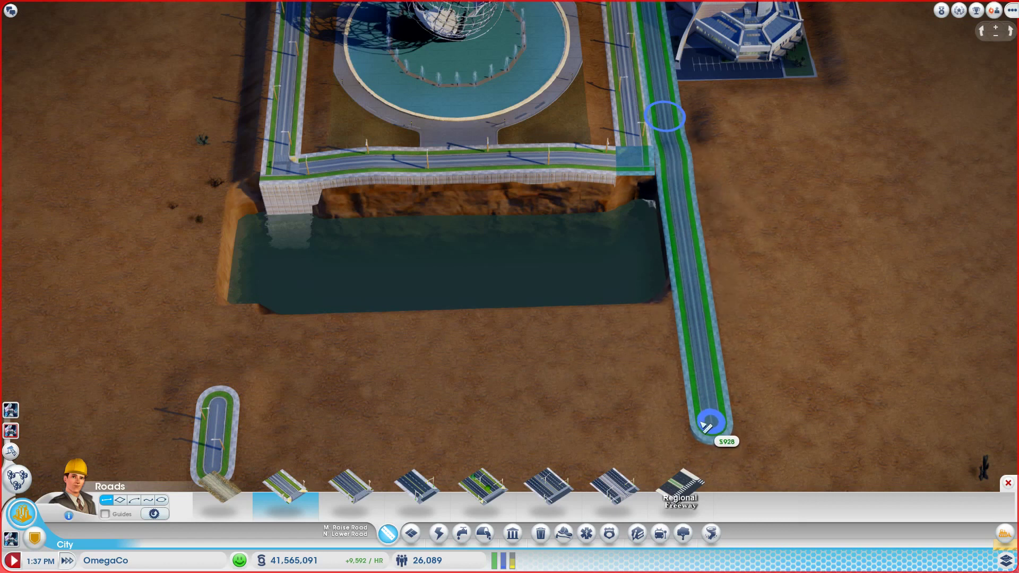
click(708, 422)
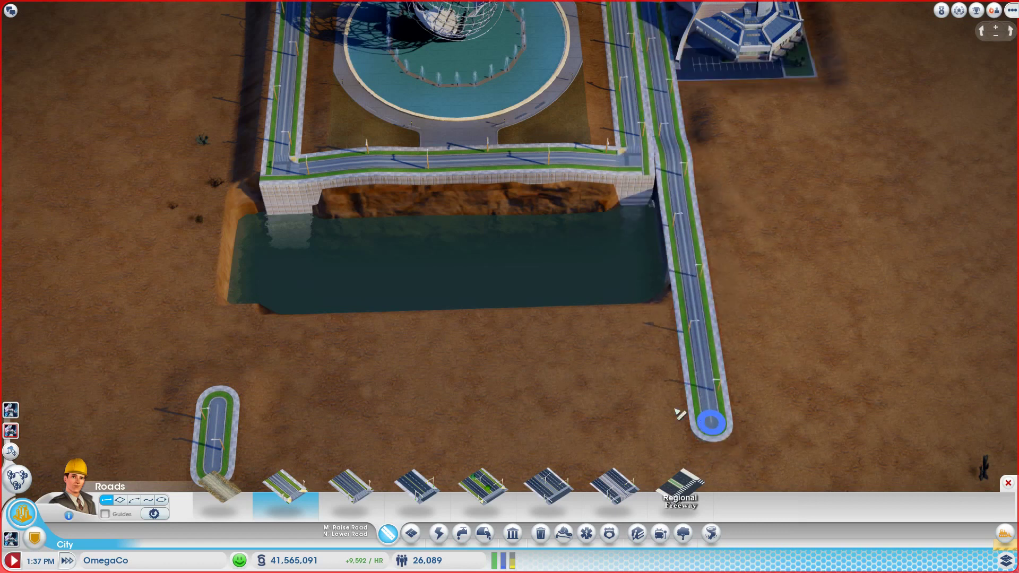
key(Escape)
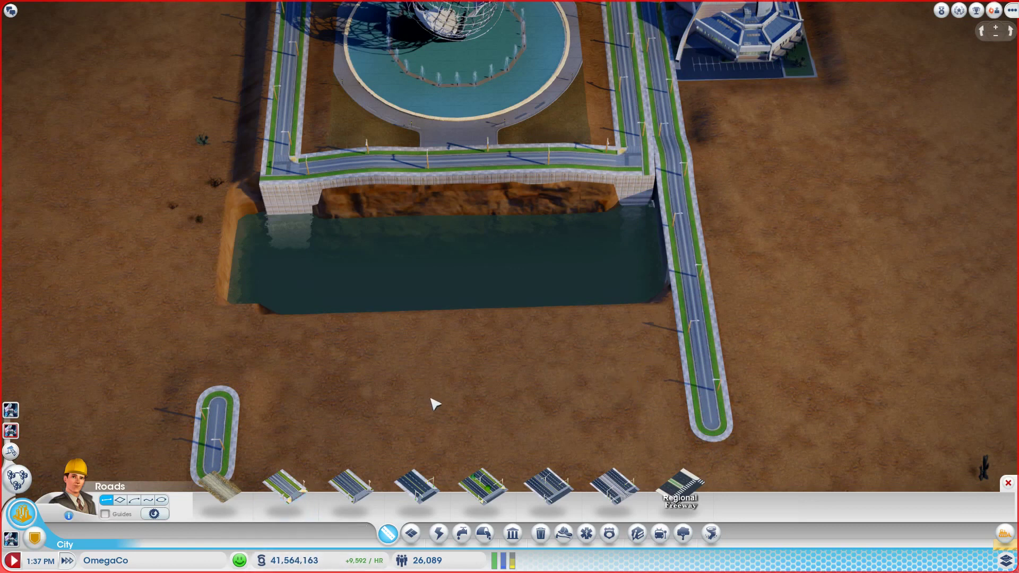
Orbit and pull back to inspect the pool and channel from overhead
middle_click(434, 404)
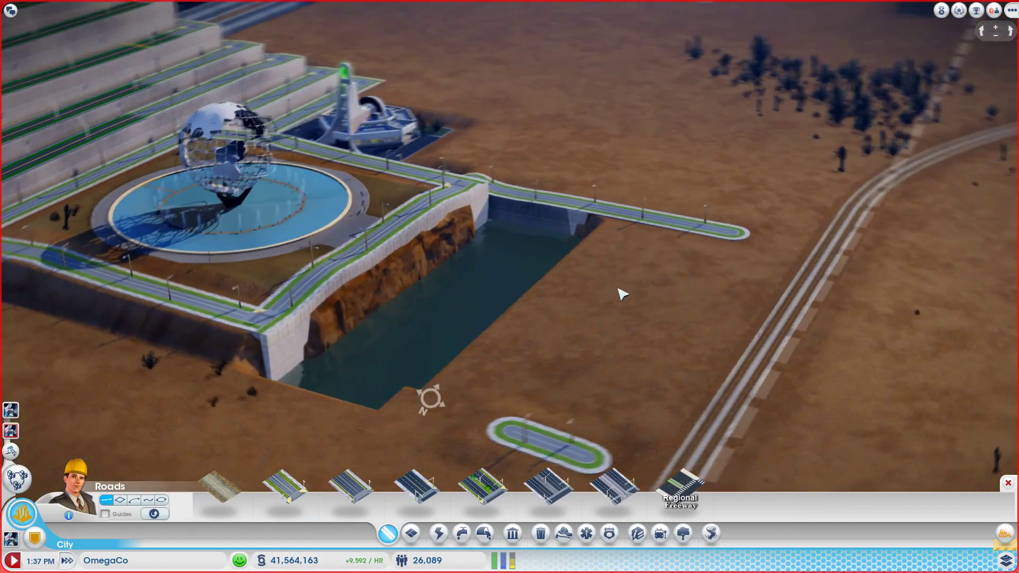
scroll(622, 294, up, 5)
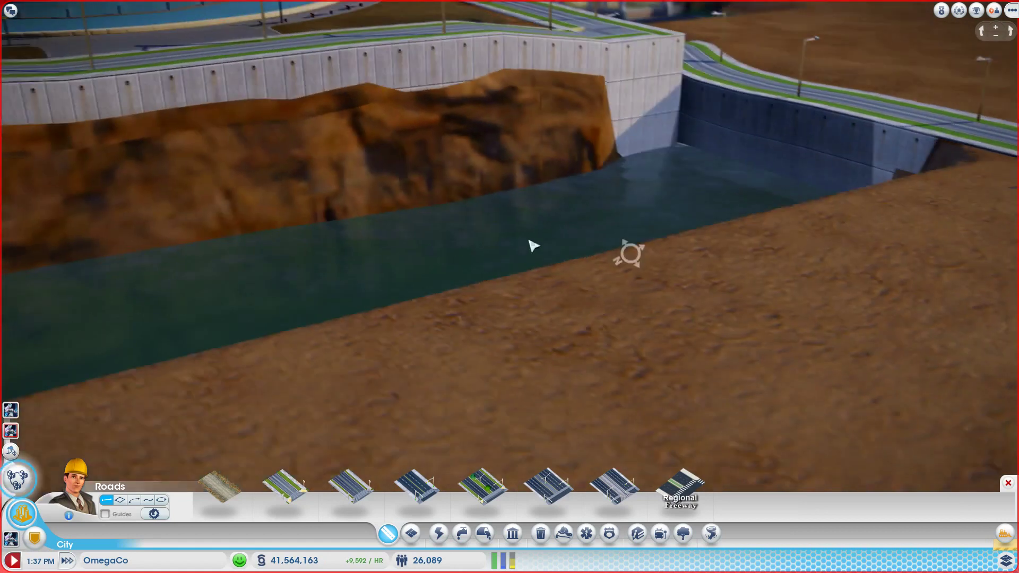
drag(534, 246, 828, 273)
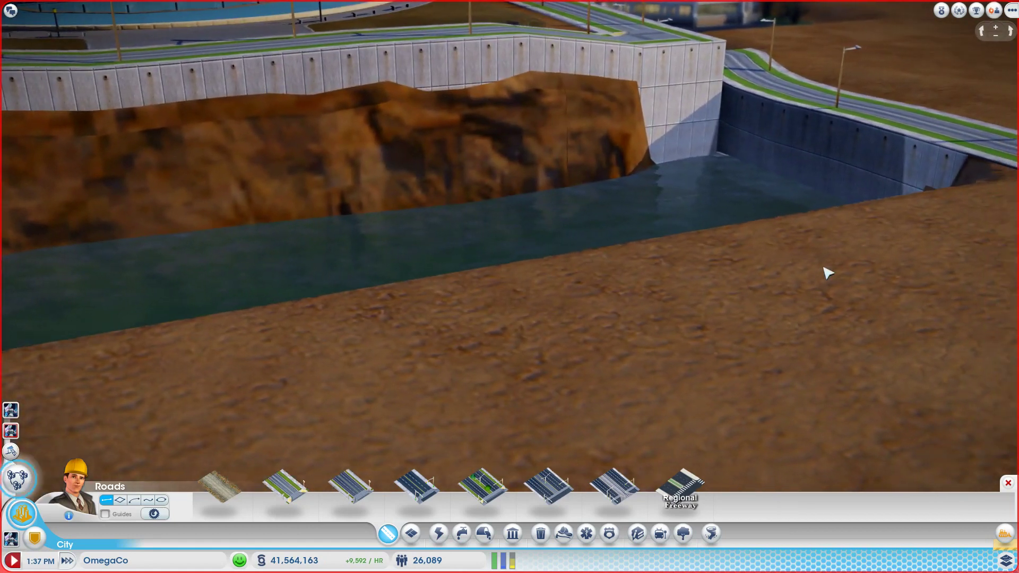
scroll(829, 273, down, 5)
mouse_move(781, 271)
mouse_down()
mouse_move(4, 301)
mouse_move(151, 95)
mouse_up()
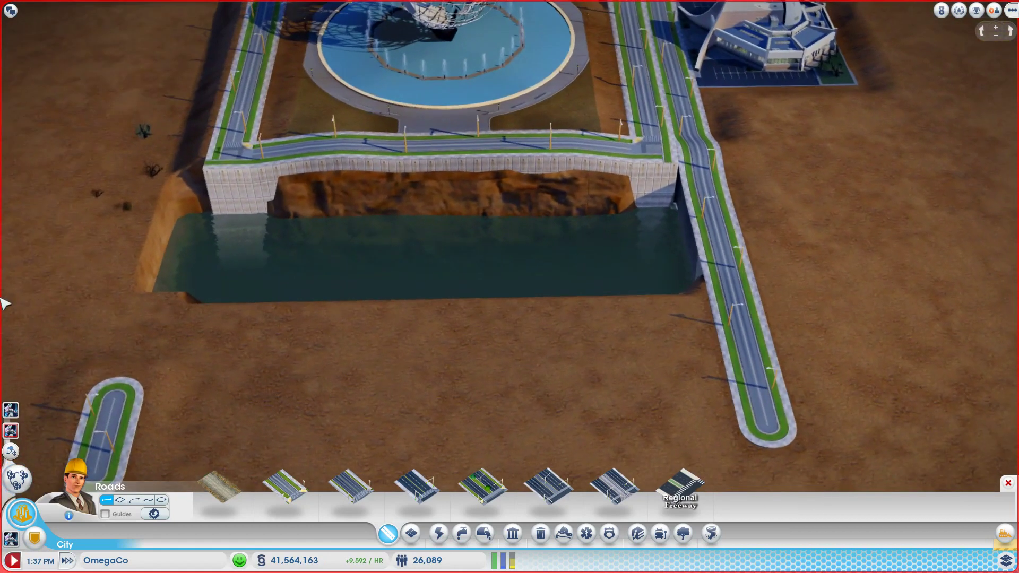
scroll(151, 95, down, 3)
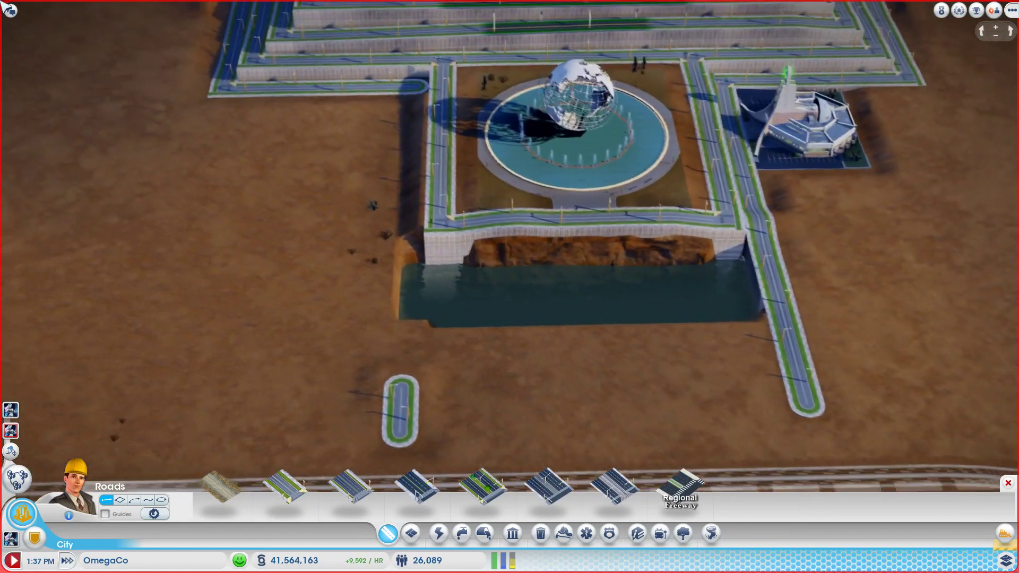
drag(199, 239, 685, 335)
scroll(556, 366, up, 4)
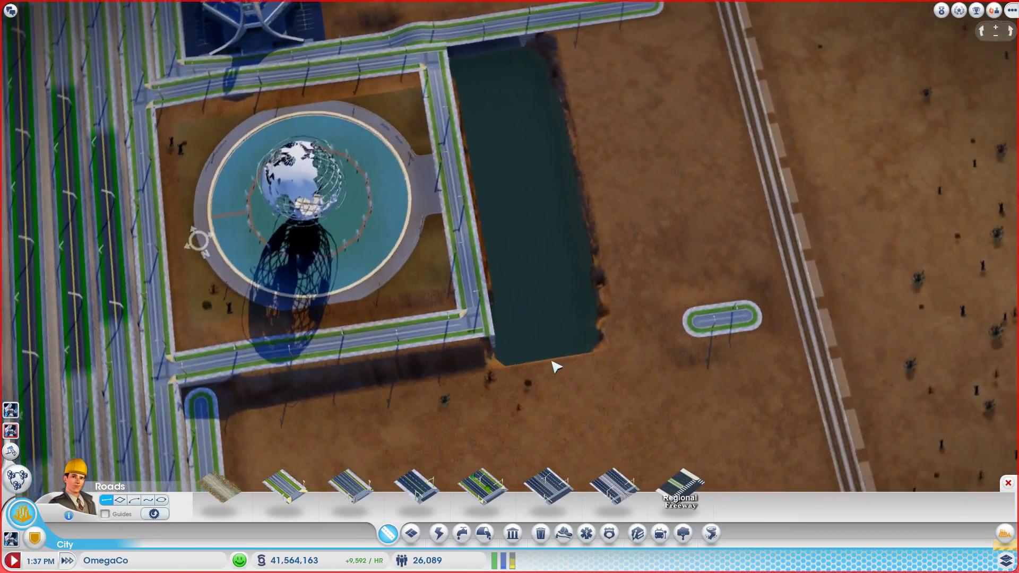
scroll(556, 365, up, 2)
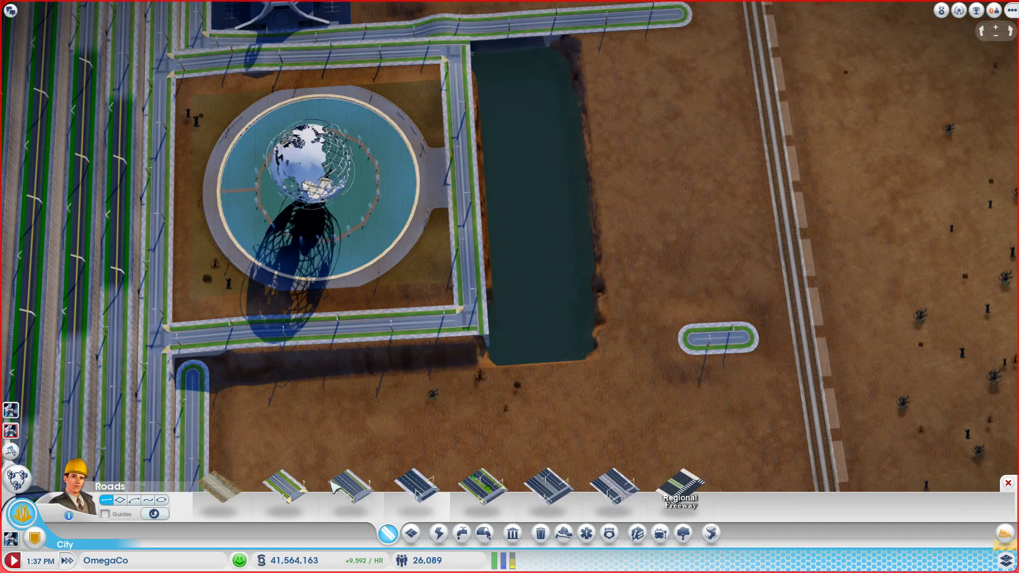
Lay a street from east of the pool westward under the plaza, ending on valid slope
click(285, 488)
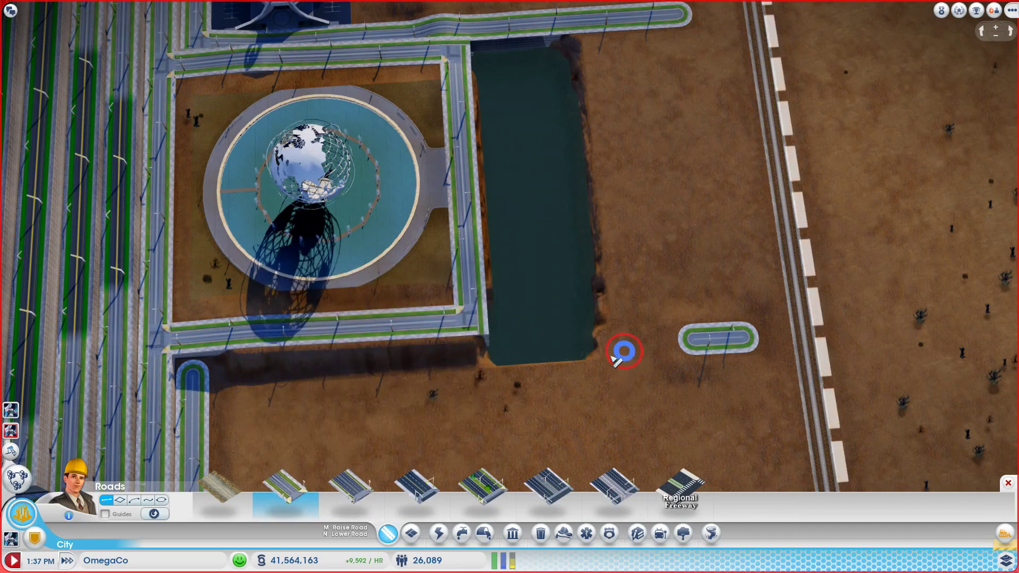
mouse_move(624, 351)
mouse_down()
mouse_move(194, 380)
mouse_move(629, 358)
mouse_up()
drag(630, 351, 209, 380)
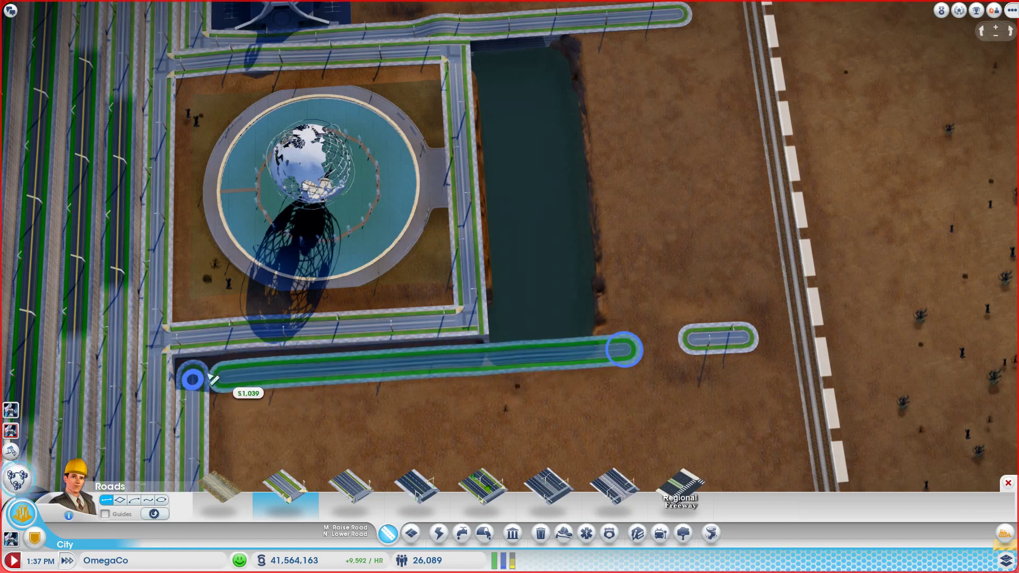
mouse_move(211, 380)
mouse_down()
mouse_move(243, 377)
mouse_move(232, 378)
mouse_up()
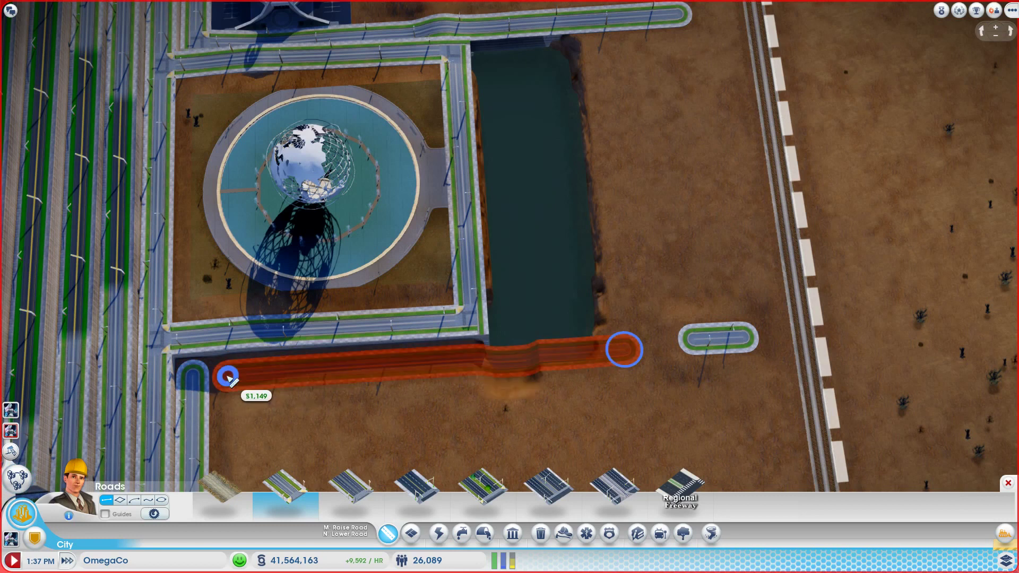
drag(228, 376, 247, 376)
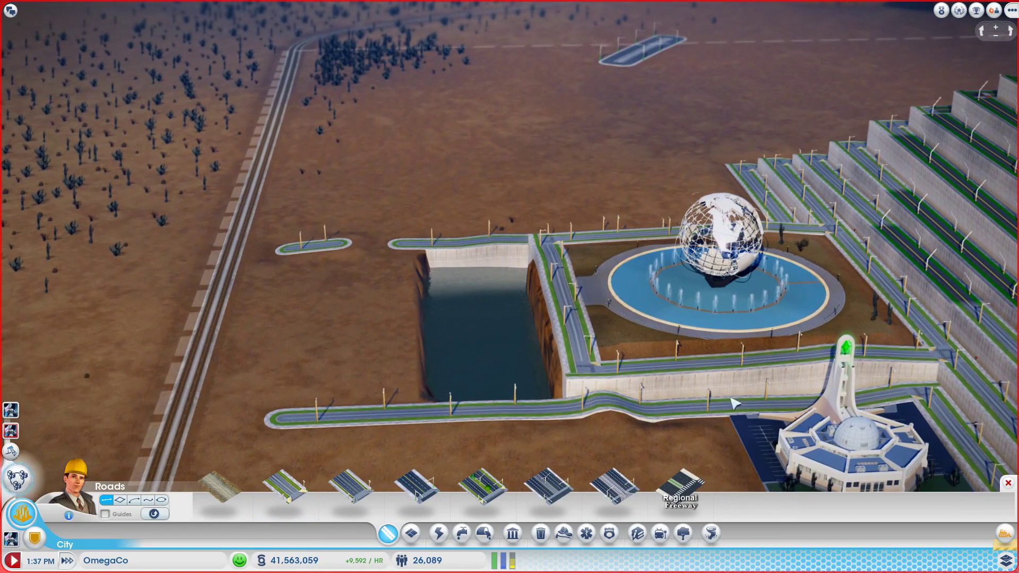
Bulldoze the Modern Temple and the lower street, confirming the demolition
key(b)
drag(383, 407, 861, 398)
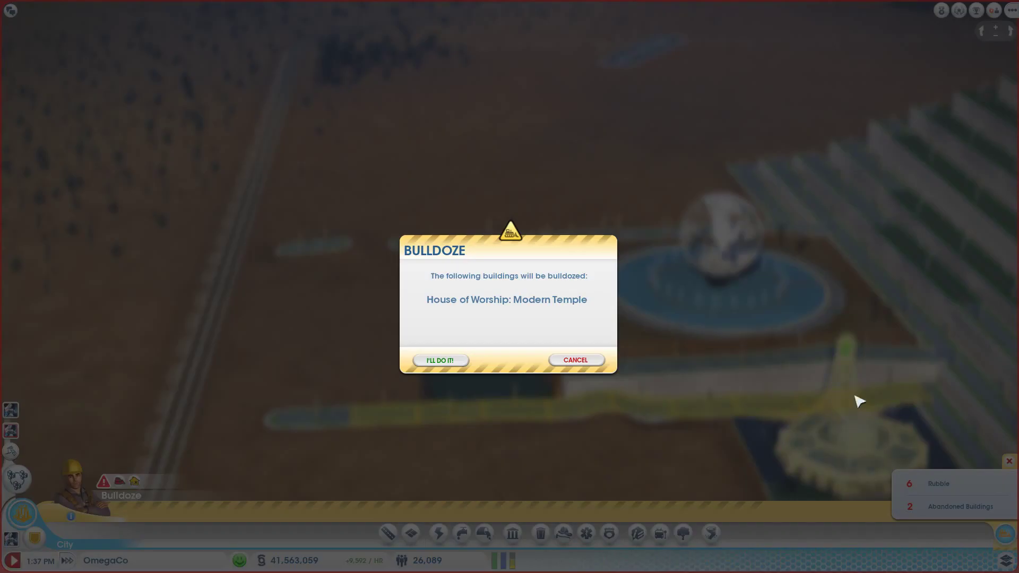
key(Return)
key(Escape)
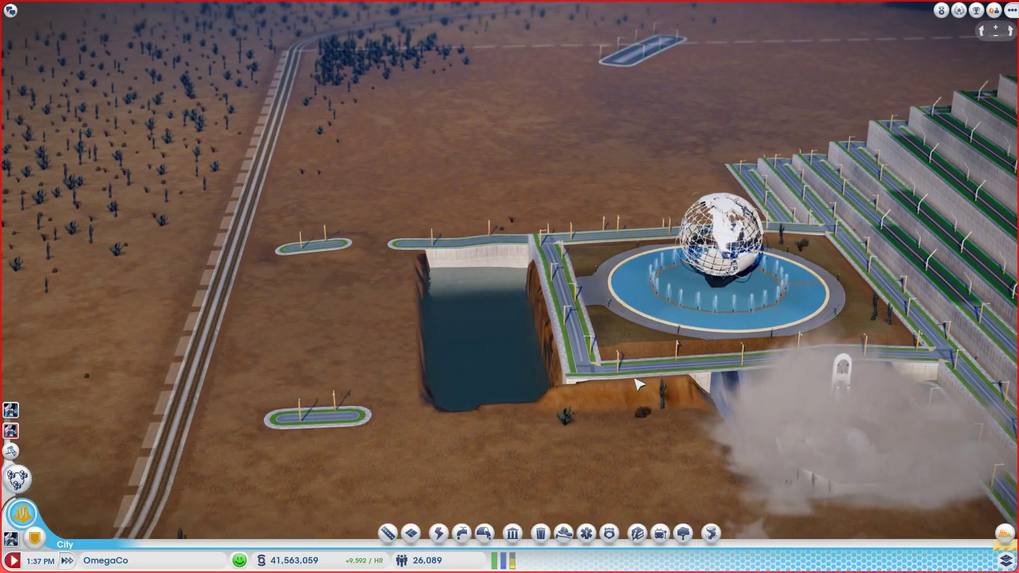
scroll(362, 307, up, 3)
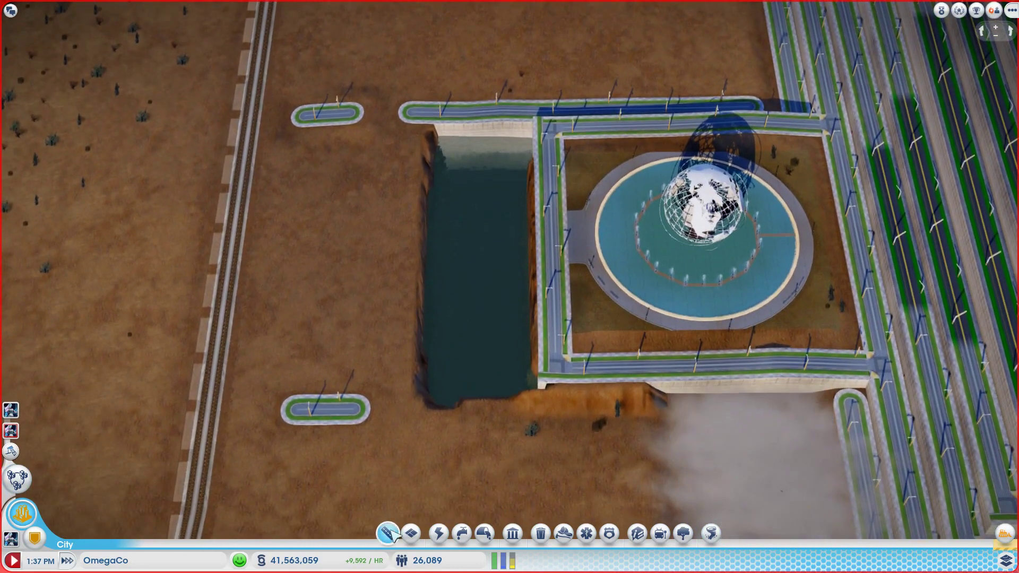
Begin a Low Density Street from the small stub west of the pool
click(389, 533)
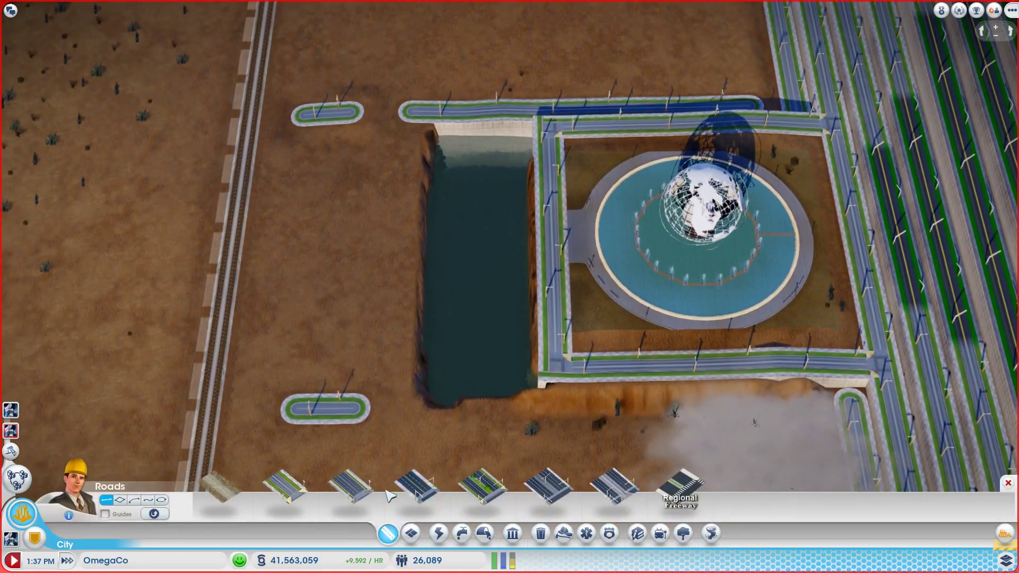
click(286, 488)
drag(357, 409, 737, 418)
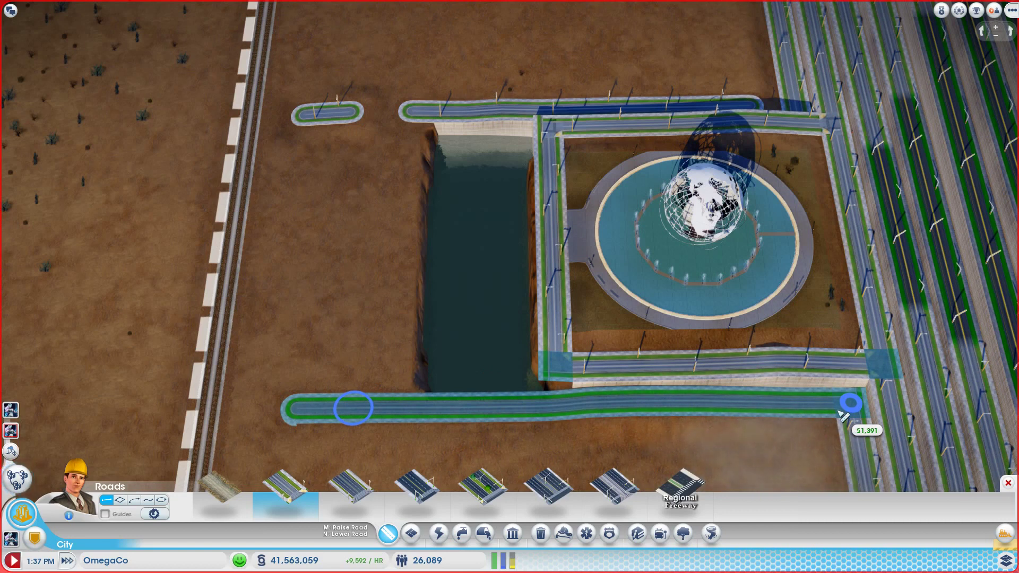
Place the Low Density Street east below the pool, then view the complex from low and overhead
mouse_move(813, 414)
mouse_down()
mouse_move(844, 442)
mouse_move(811, 436)
mouse_up()
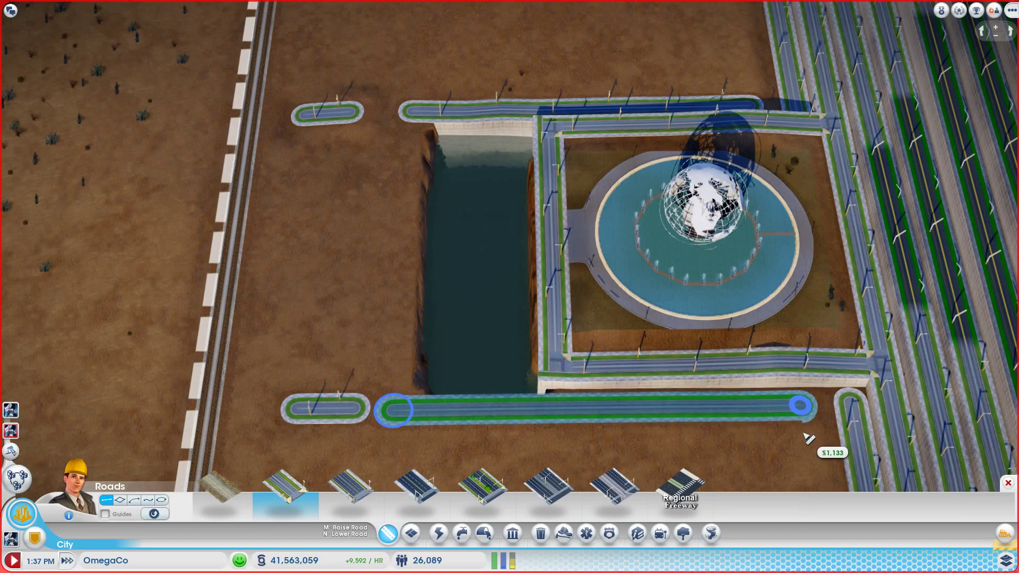
click(809, 438)
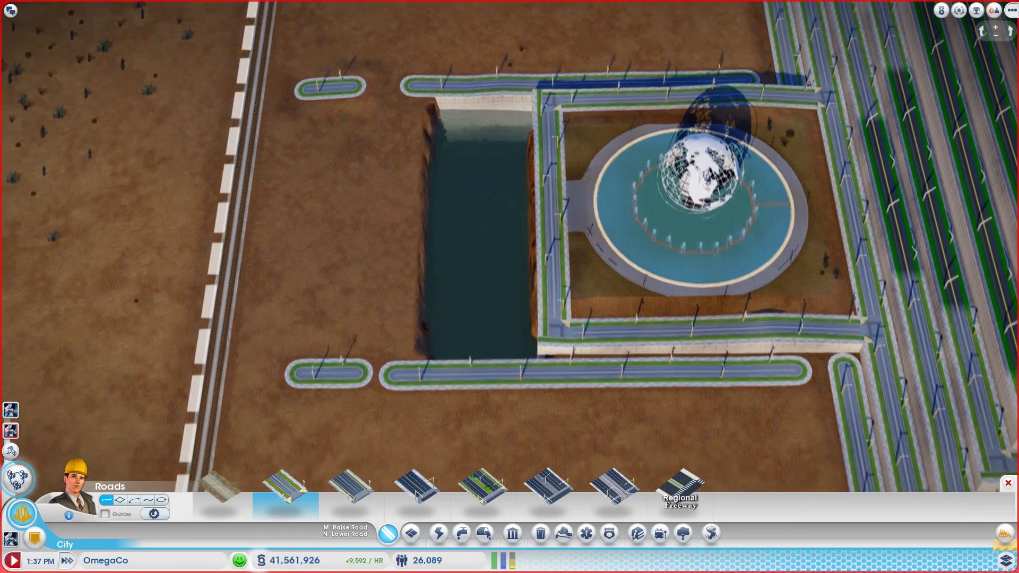
drag(809, 438, 728, 325)
right_click(727, 324)
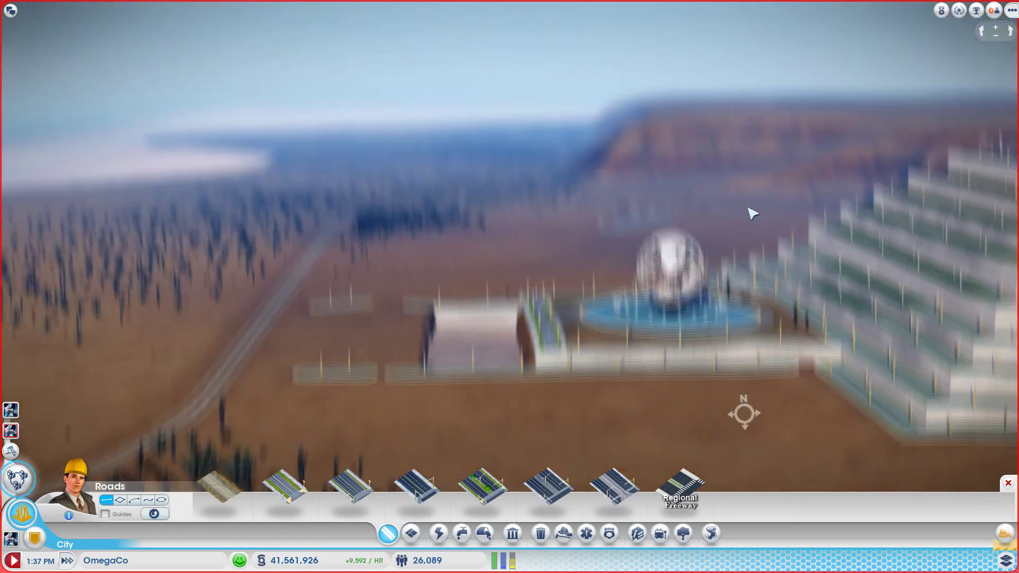
drag(741, 370, 750, 241)
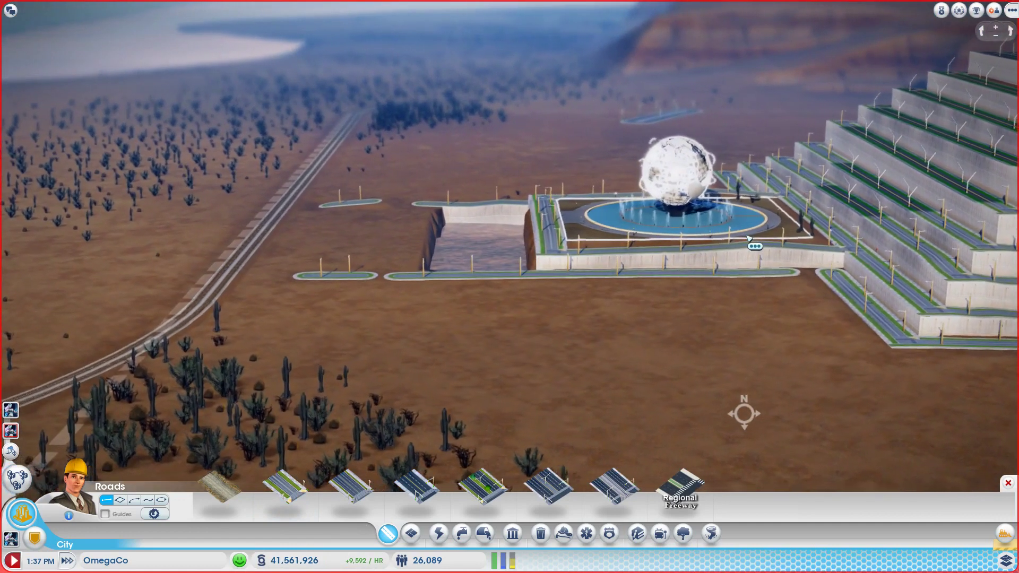
scroll(750, 241, up, 2)
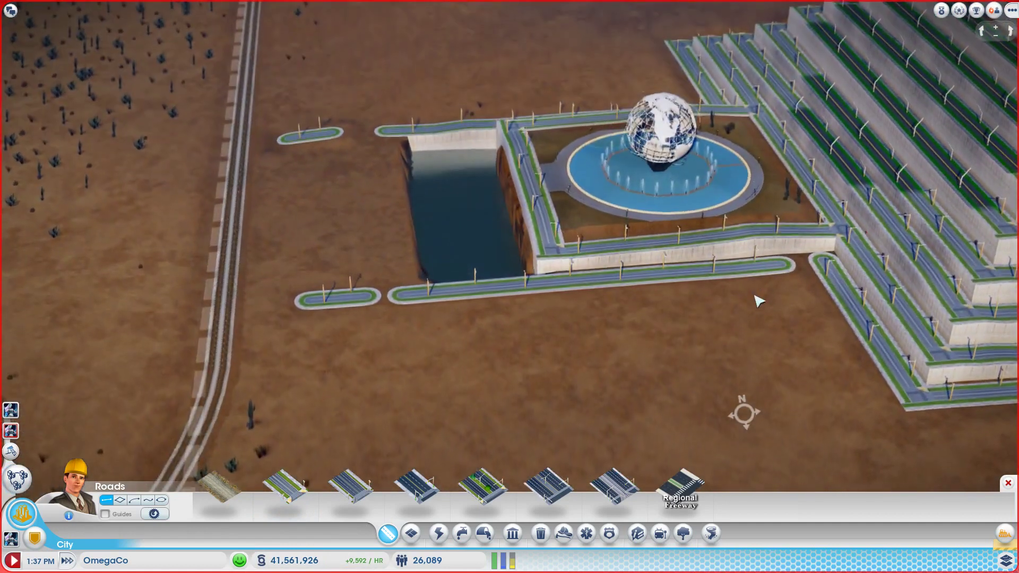
scroll(685, 242, up, 2)
scroll(641, 242, up, 1)
mouse_move(641, 243)
mouse_down()
mouse_move(654, 279)
mouse_move(744, 7)
mouse_up()
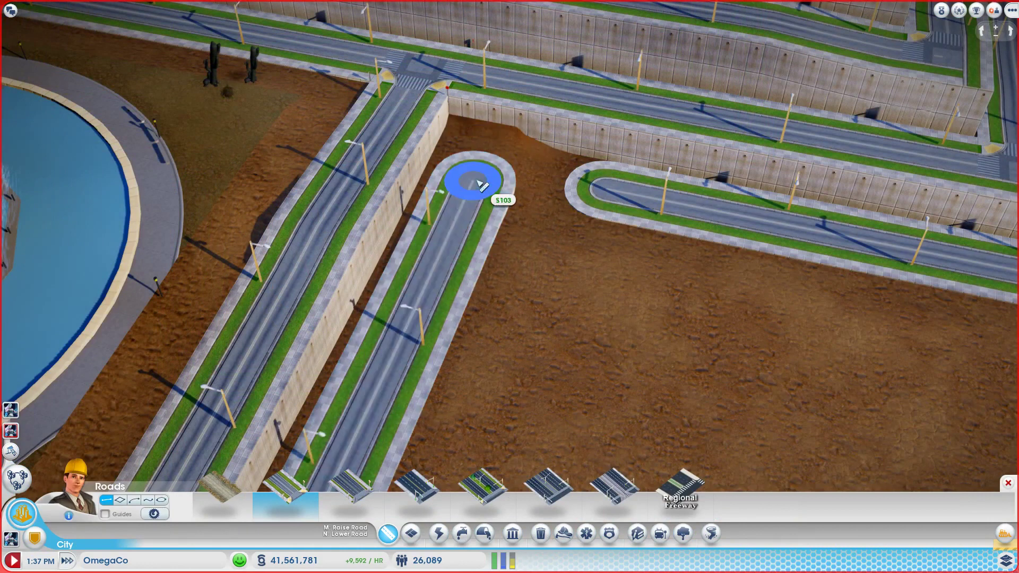
Place a Modern Temple from the Worship buildings beside the globe fountain plaza
drag(824, 364, 527, 366)
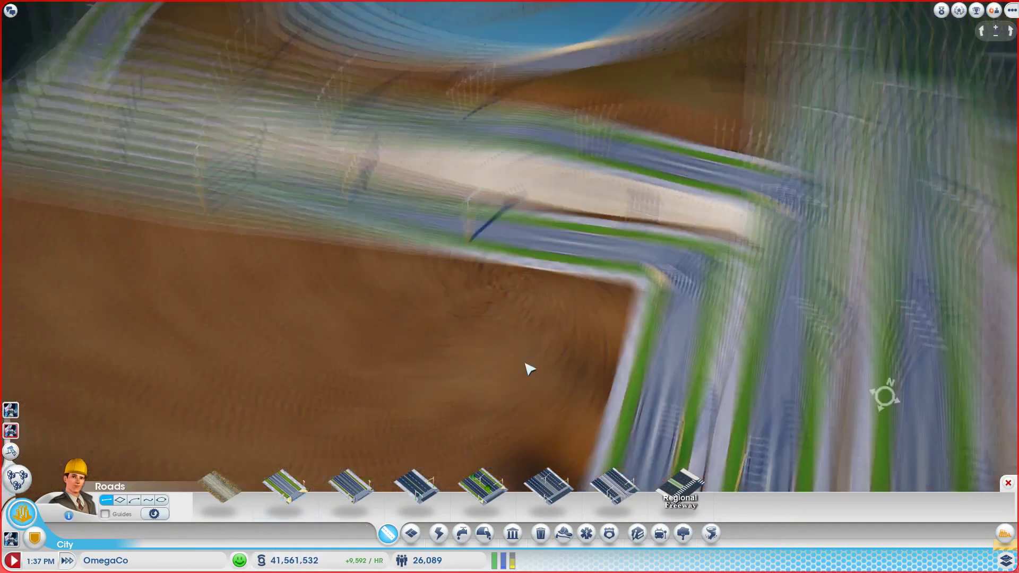
scroll(526, 367, down, 3)
click(328, 536)
click(521, 535)
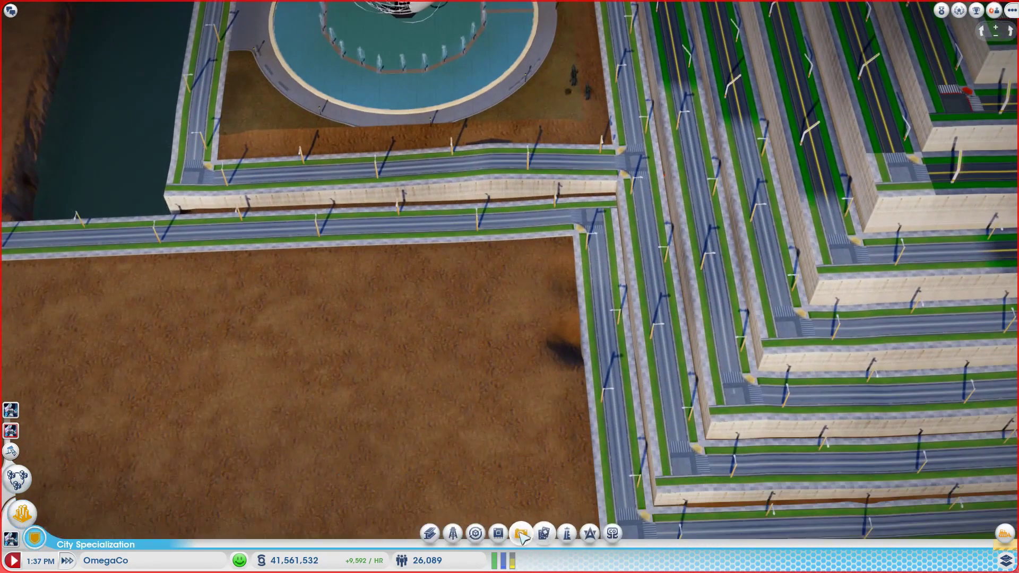
click(472, 304)
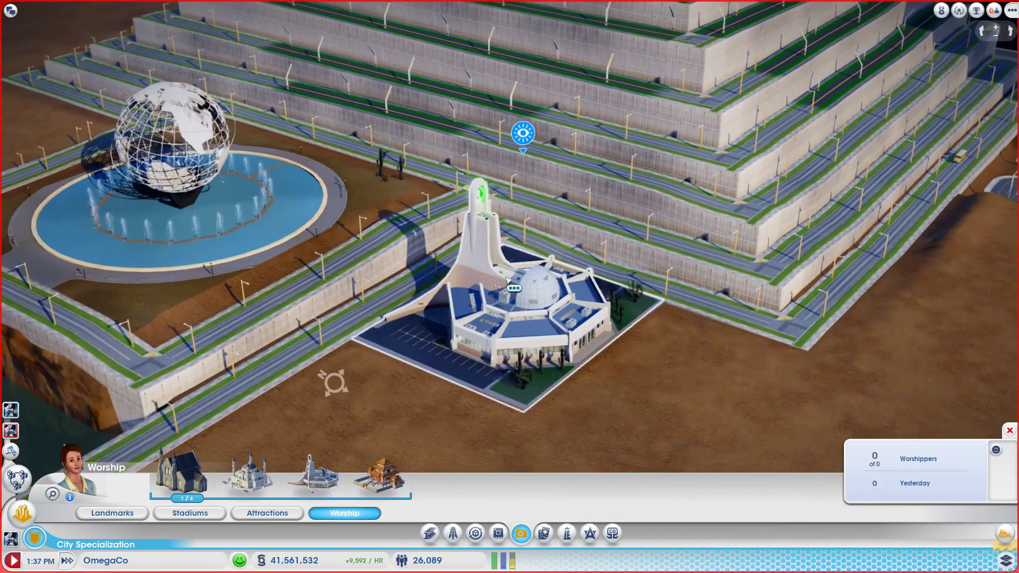
Orbit and tilt the camera around the new temple, globe and pool to a top-down view
mouse_move(492, 374)
mouse_down()
mouse_move(450, 359)
mouse_move(275, 371)
mouse_up()
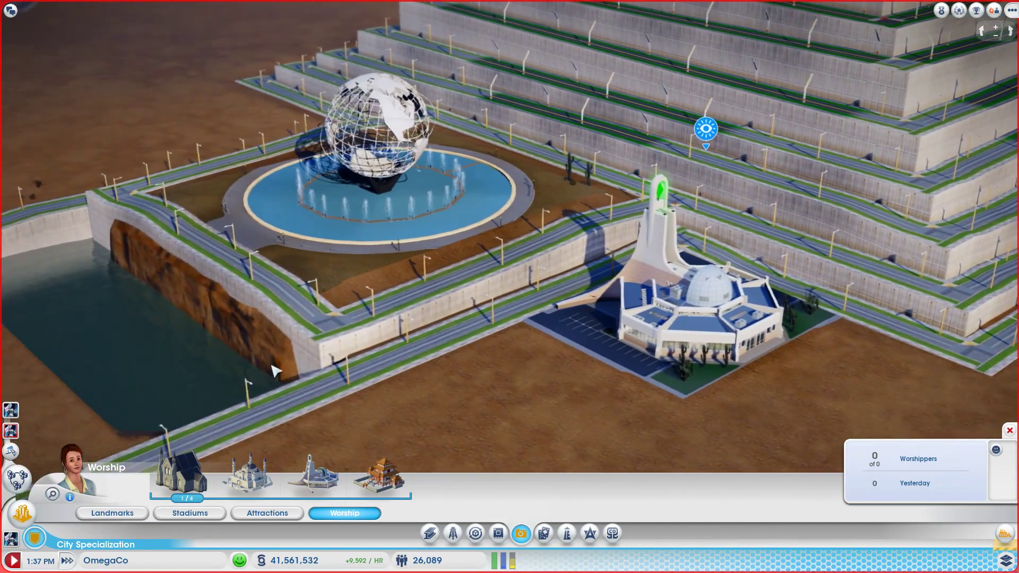
drag(60, 290, 191, 319)
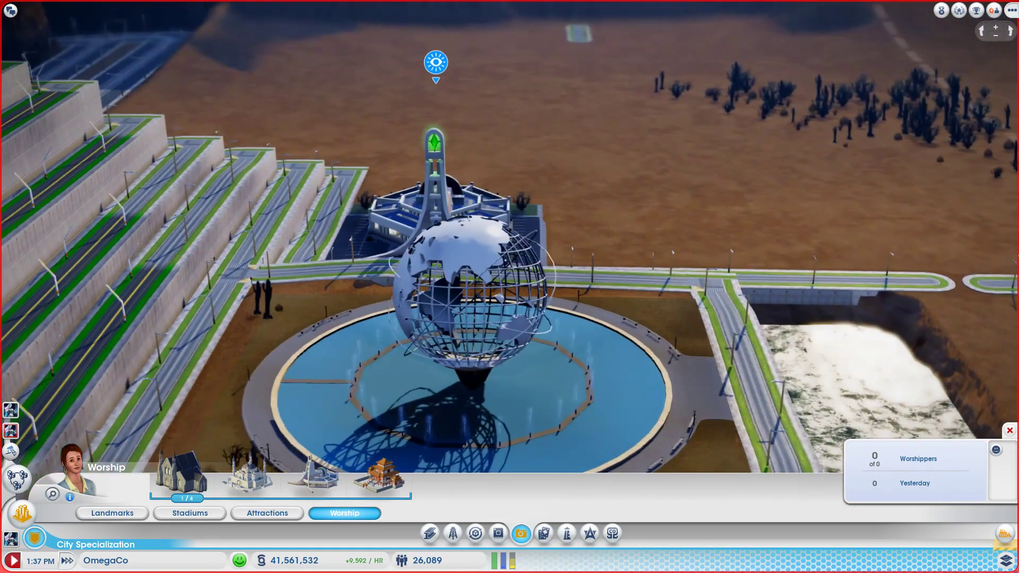
drag(716, 303, 619, 301)
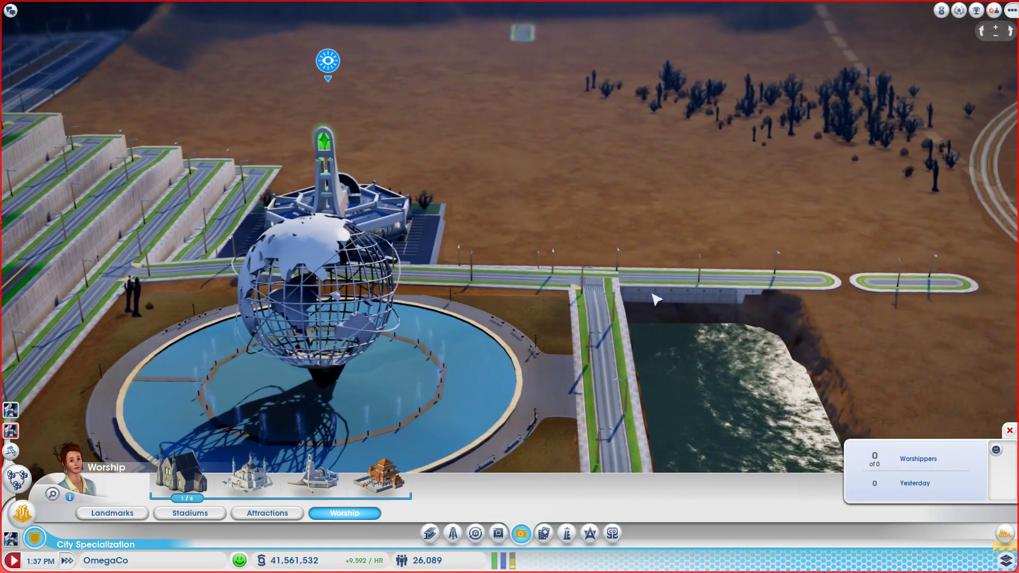
drag(932, 336, 590, 401)
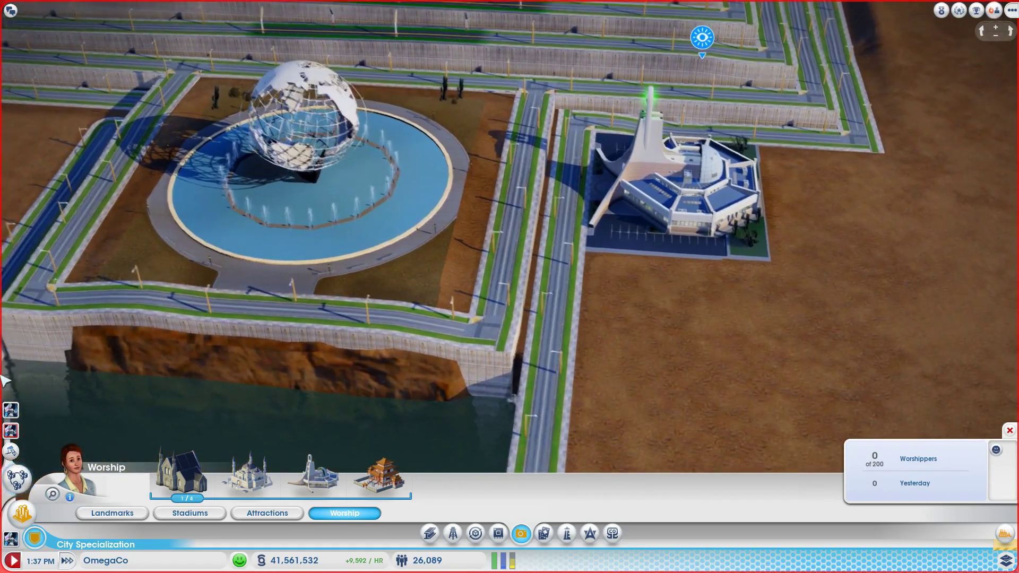
drag(590, 400, 685, 318)
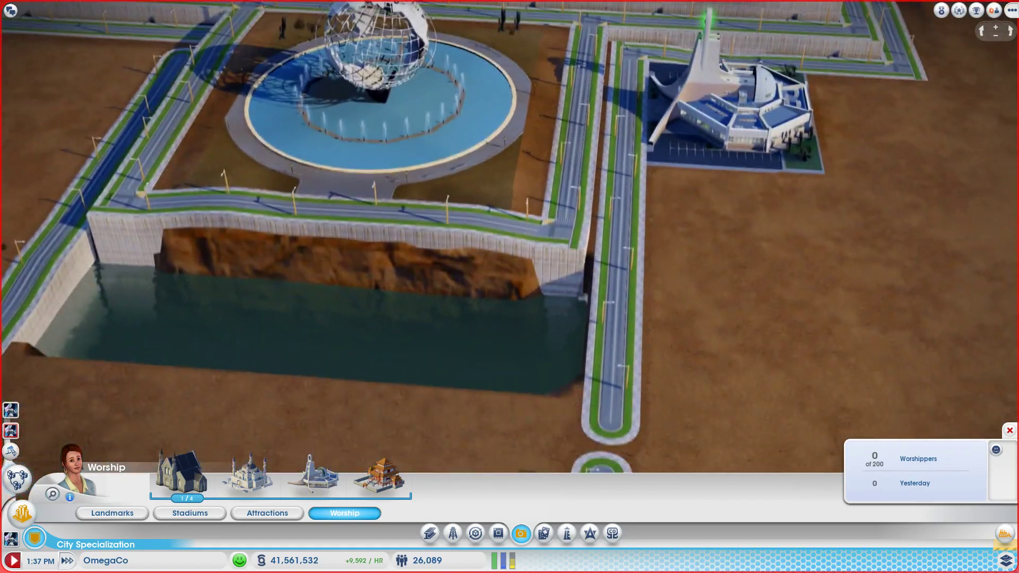
drag(445, 470, 444, 441)
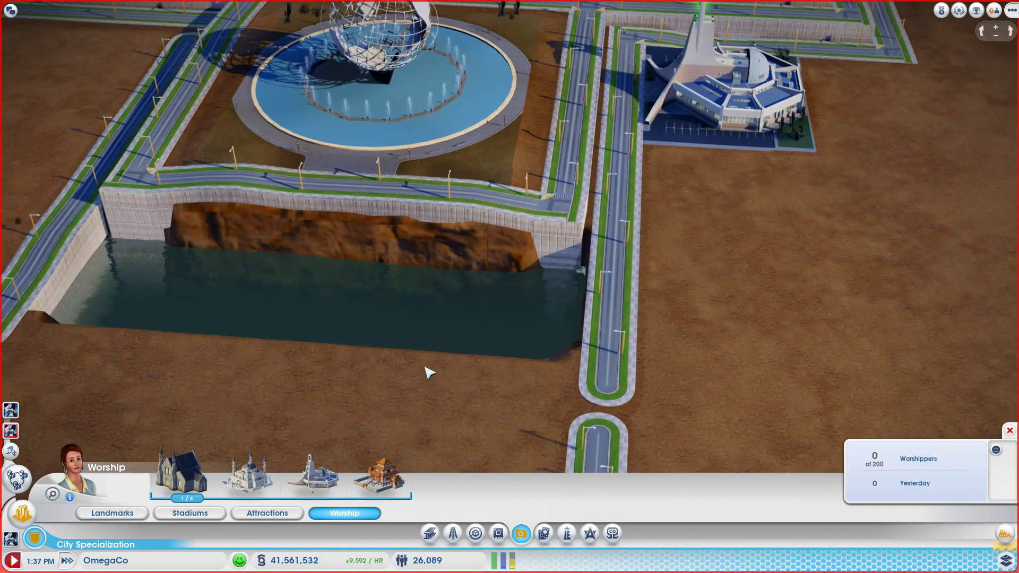
scroll(428, 371, up, 2)
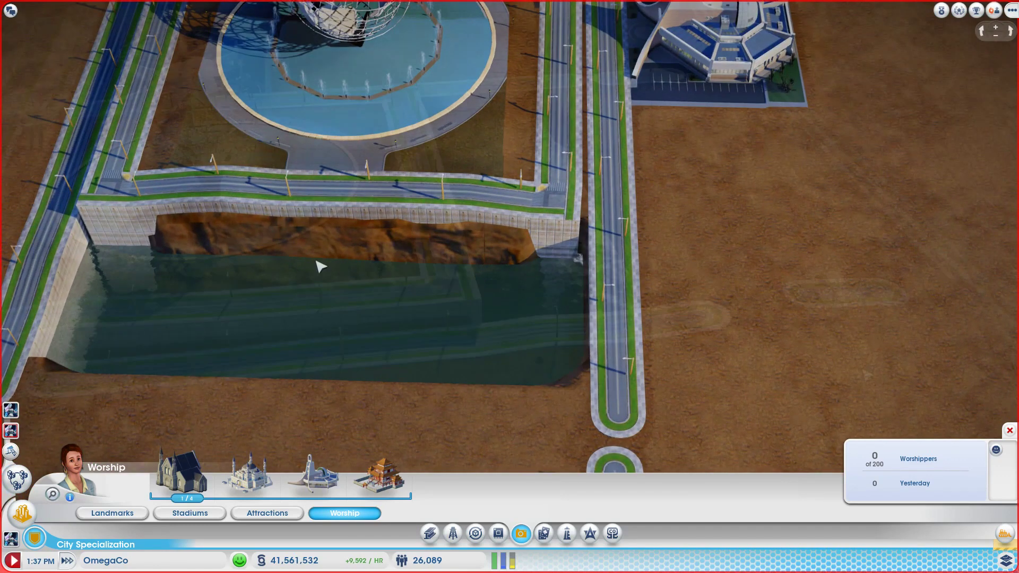
mouse_move(157, 245)
mouse_down()
mouse_move(553, 394)
mouse_move(555, 385)
mouse_up()
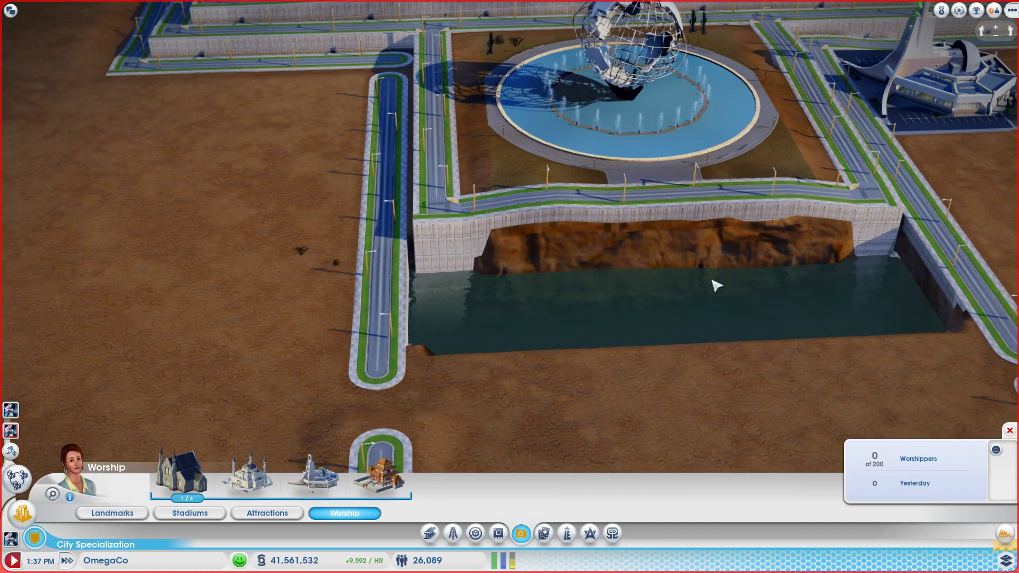
drag(805, 301, 787, 424)
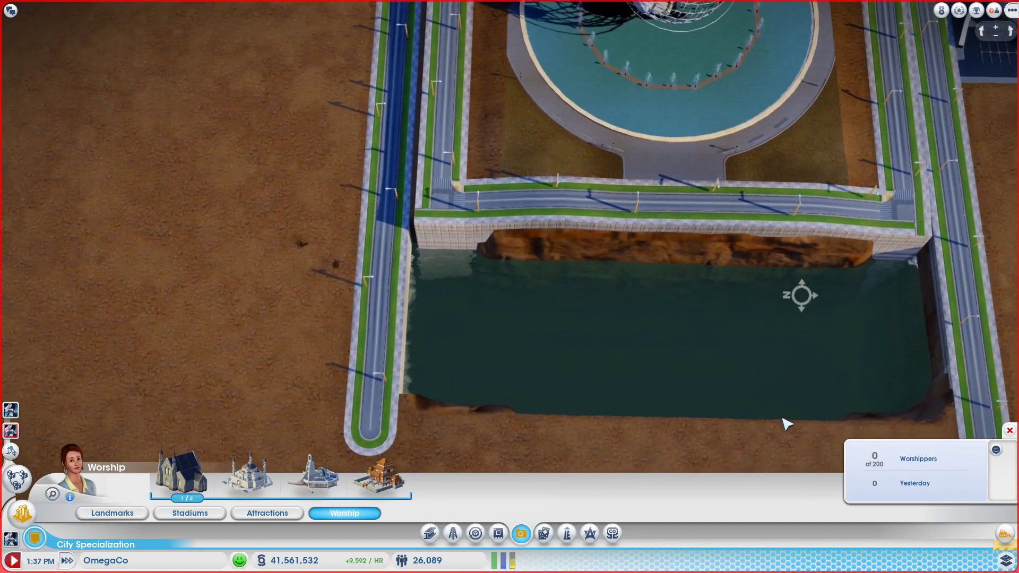
scroll(1010, 252, down, 4)
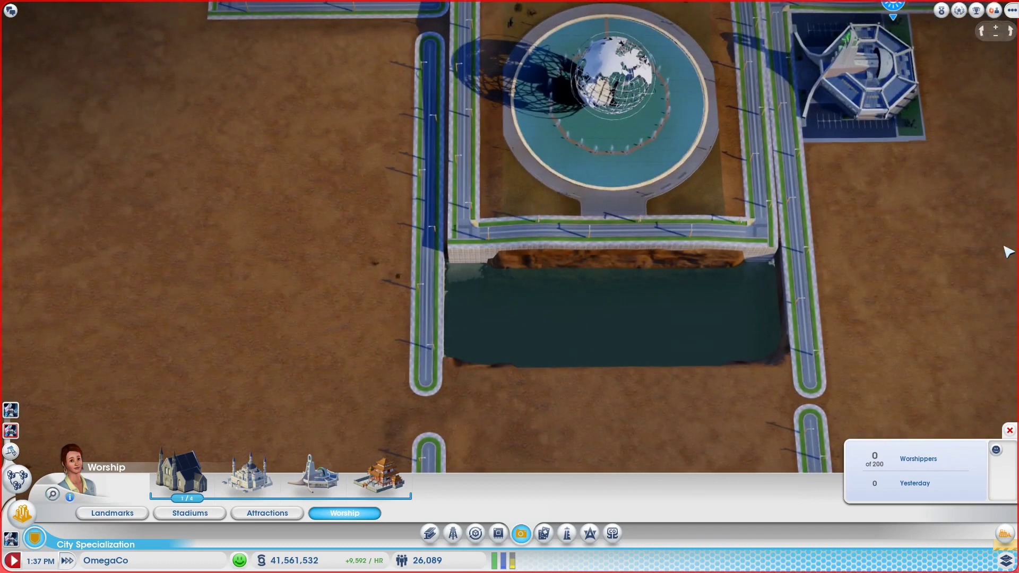
scroll(796, 279, down, 2)
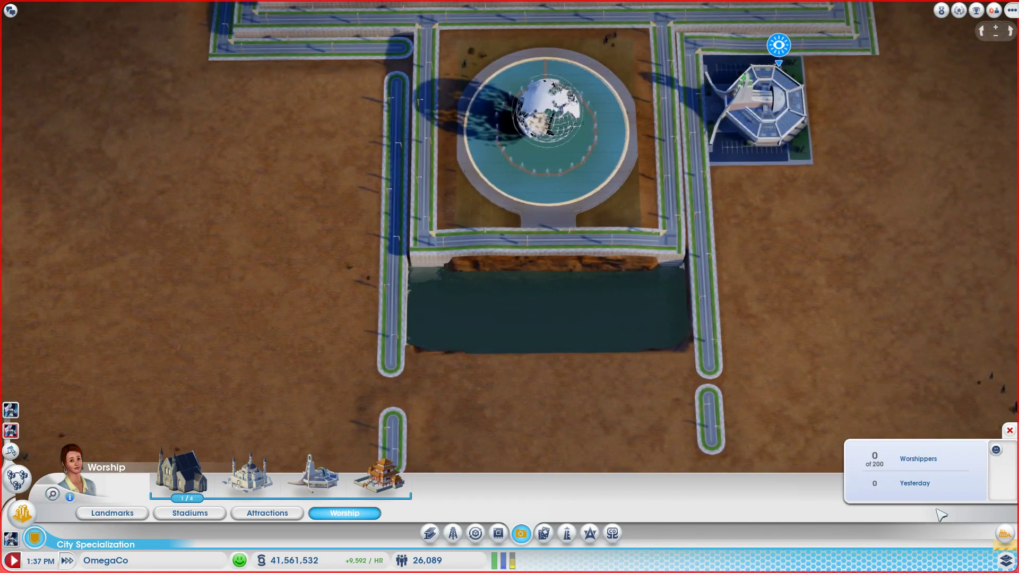
Bulldoze the road stretches running along the pool's right and left sides
click(1006, 534)
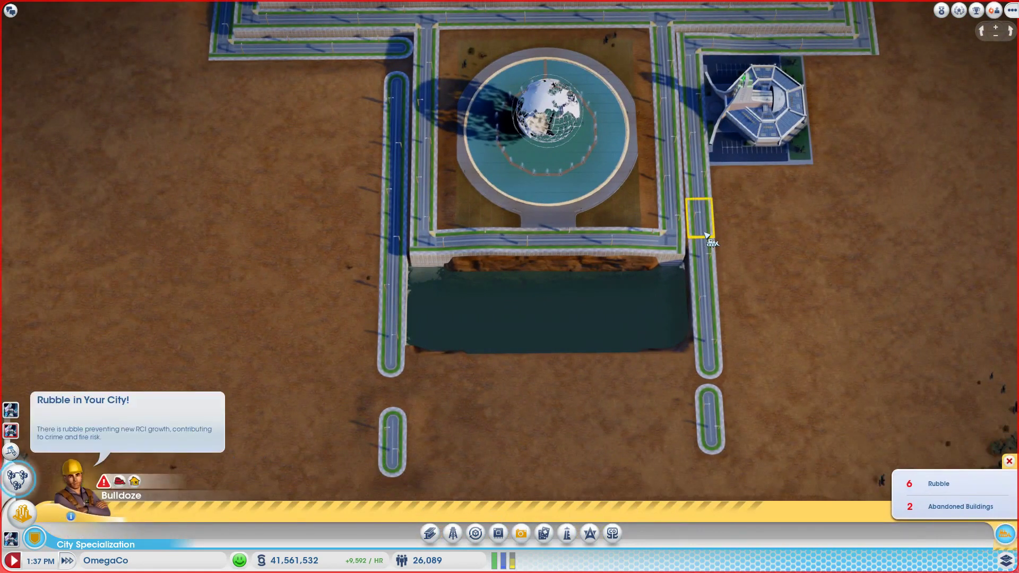
drag(701, 208, 724, 376)
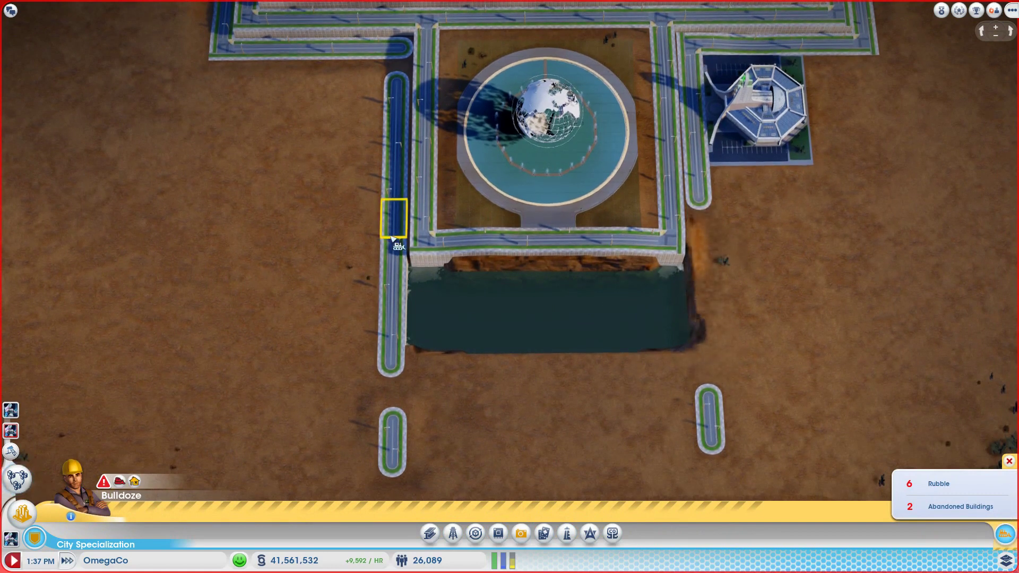
drag(414, 385, 413, 386)
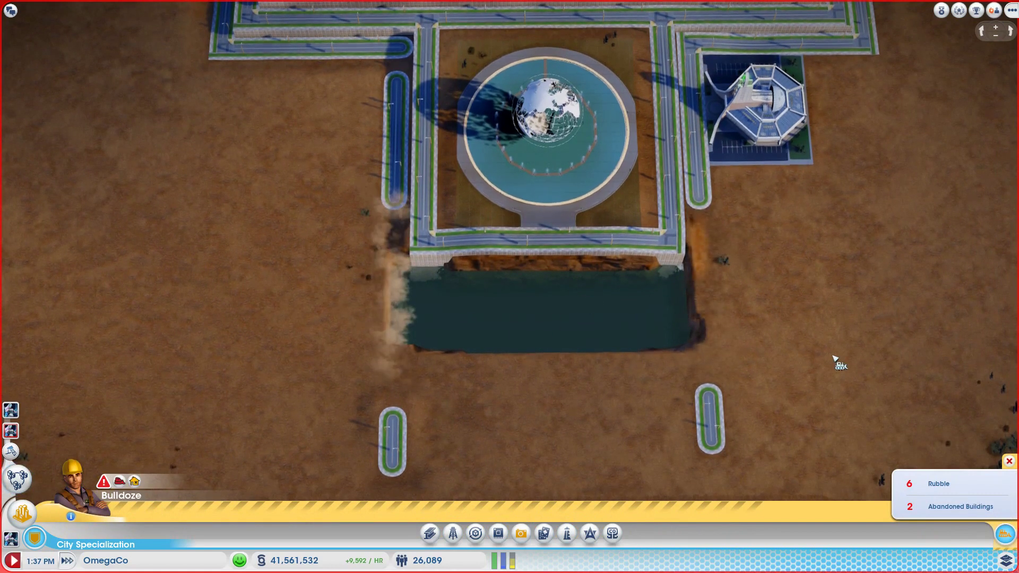
key(Escape)
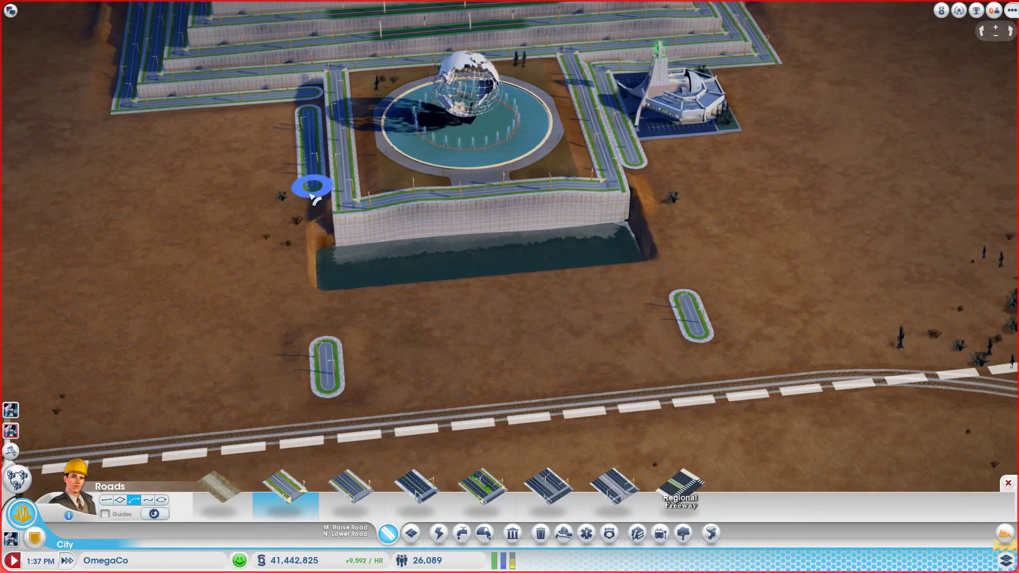
Draw streets down from the left stub to the short piece below, and from the right stub
drag(312, 188, 320, 311)
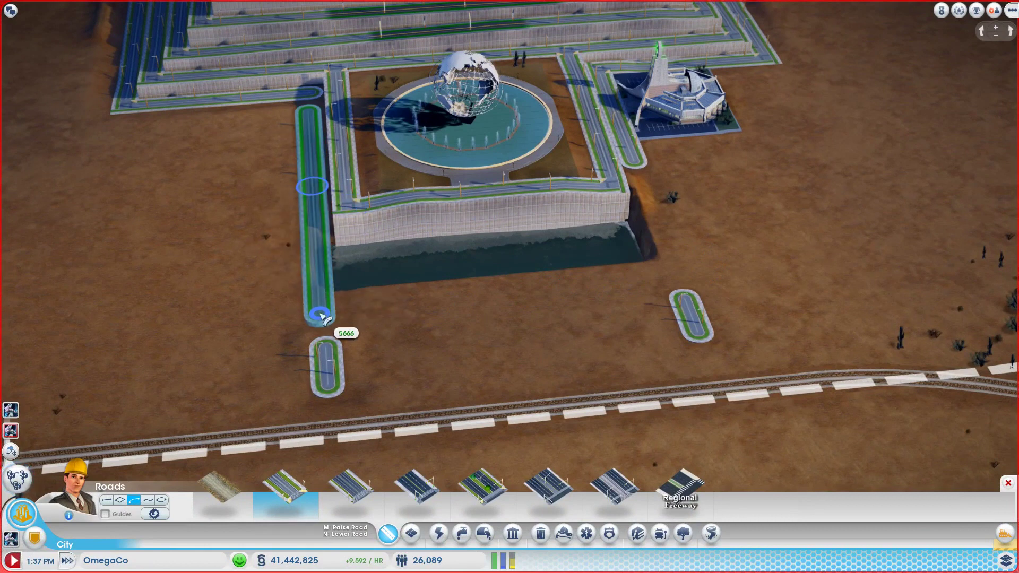
drag(320, 314, 321, 317)
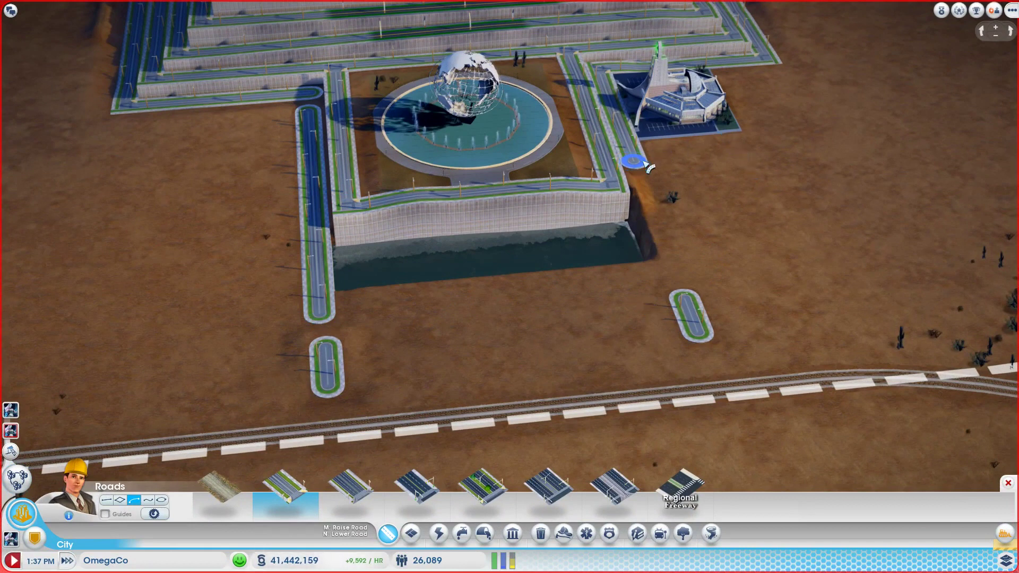
drag(635, 164, 674, 294)
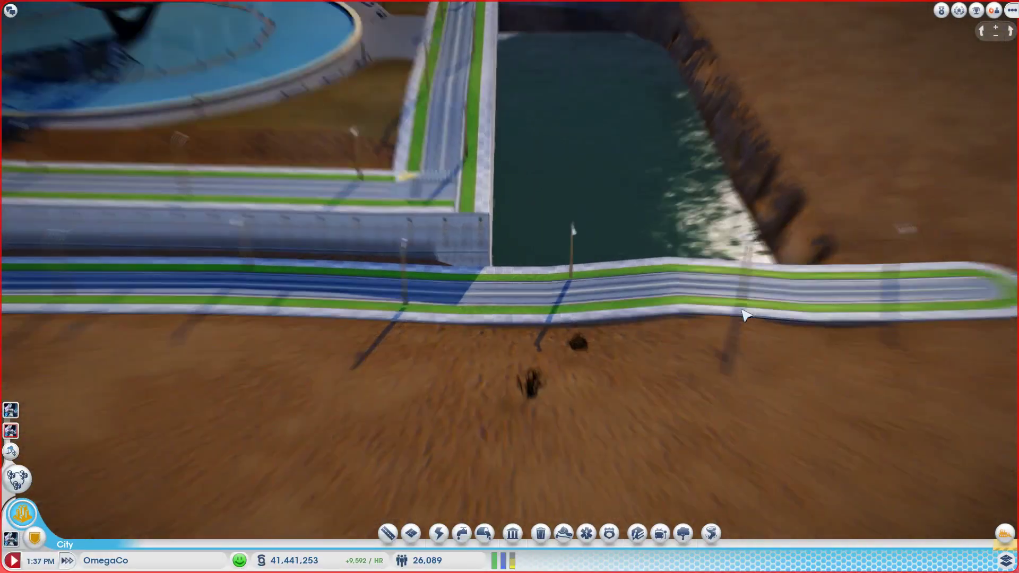
scroll(939, 369, down, 5)
scroll(939, 368, down, 2)
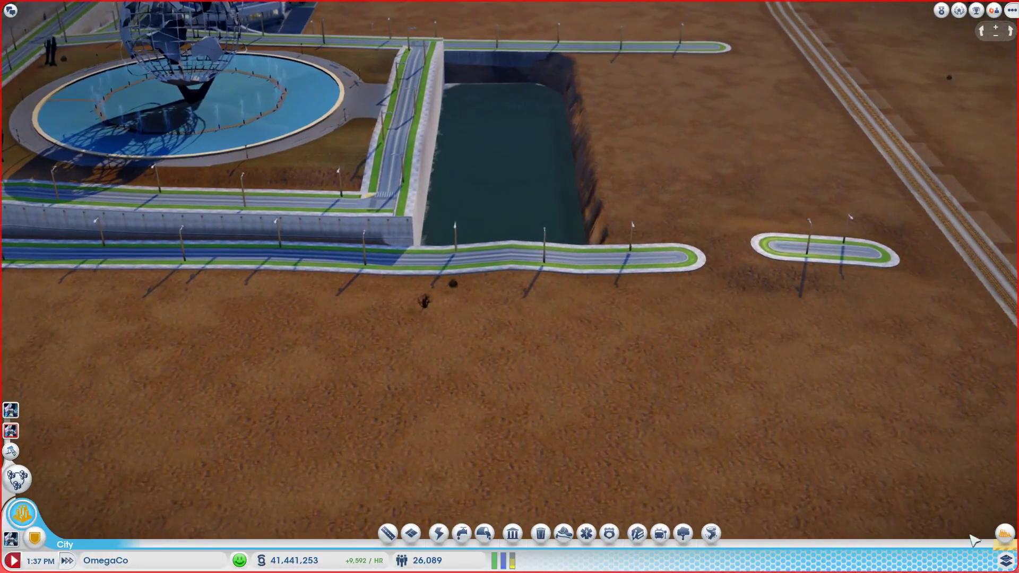
Bulldoze the entire road strip beneath the plaza wall and pool
click(1005, 536)
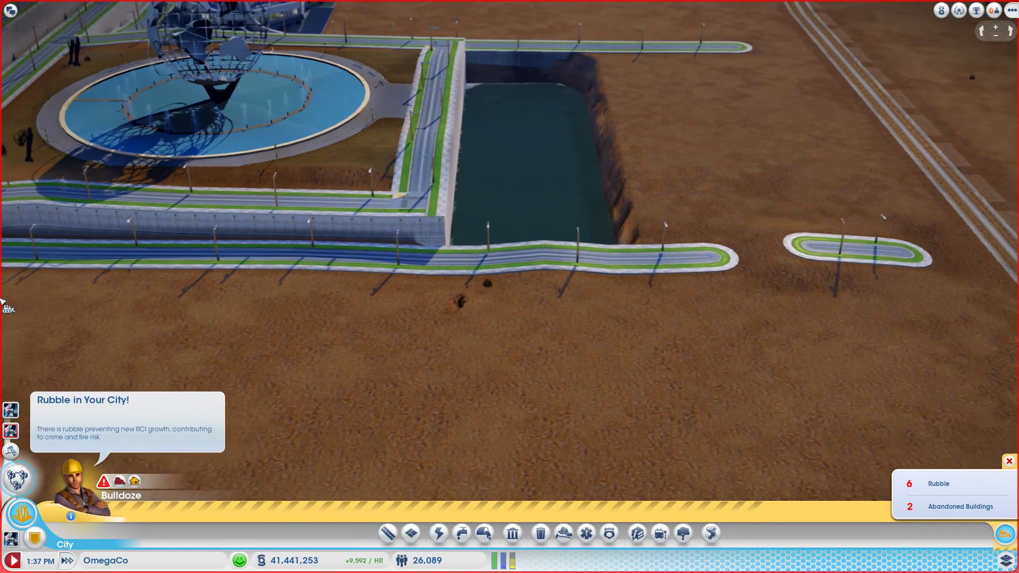
key(Left)
key(Left)
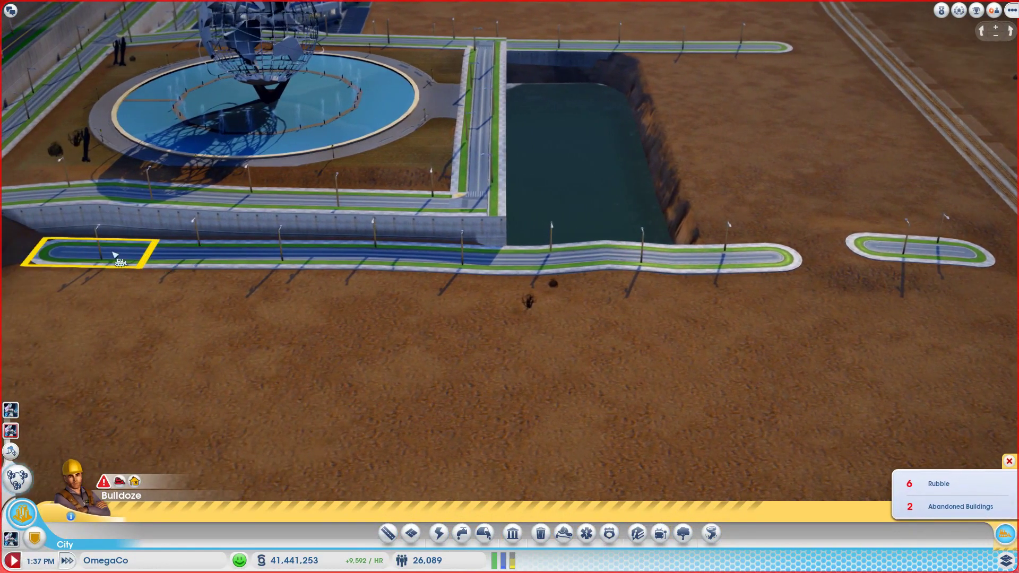
drag(82, 254, 784, 259)
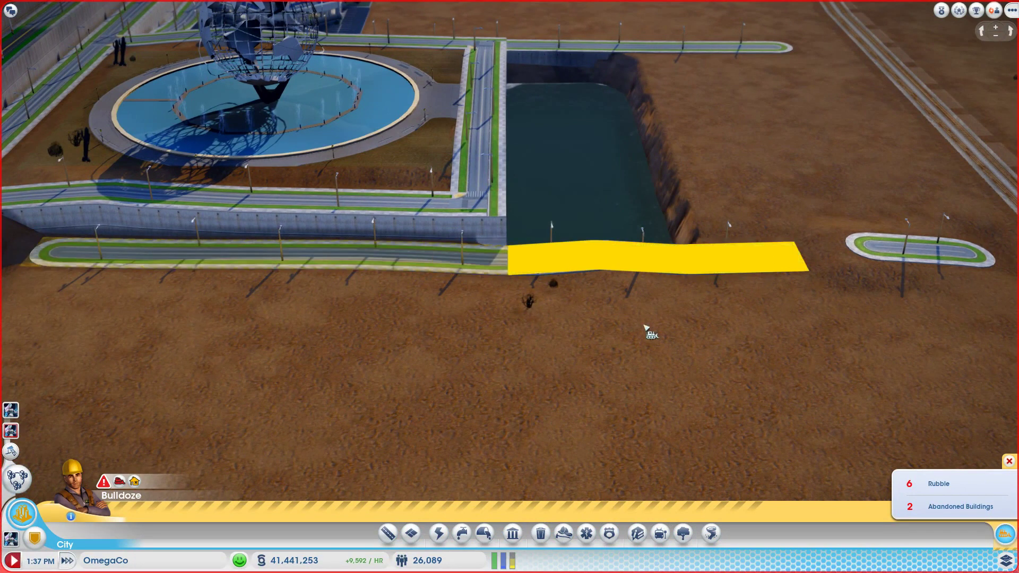
click(388, 535)
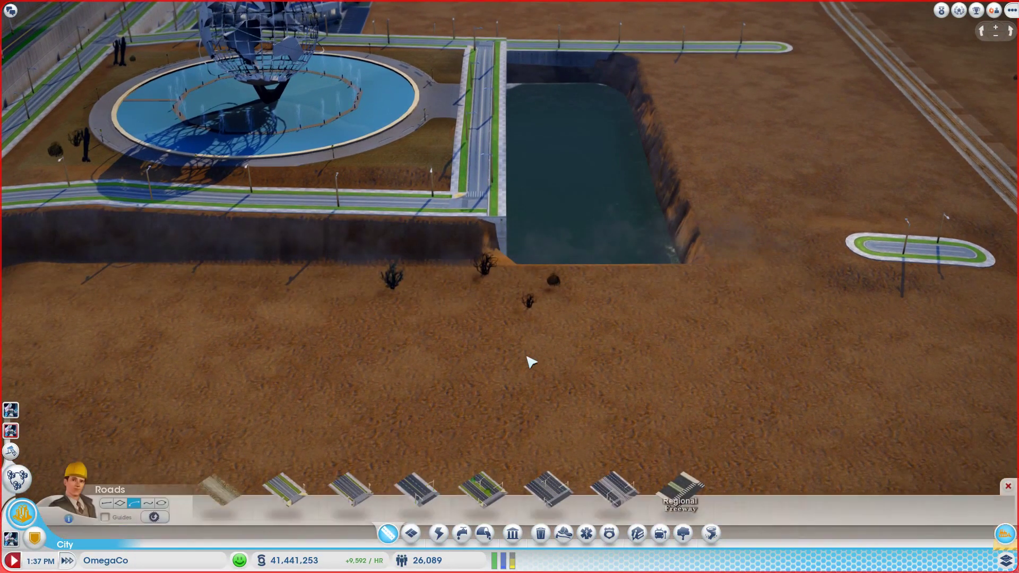
Run a Low Density Street west along the plaza wall's foot, joining the left side road
click(283, 482)
scroll(234, 409, down, 2)
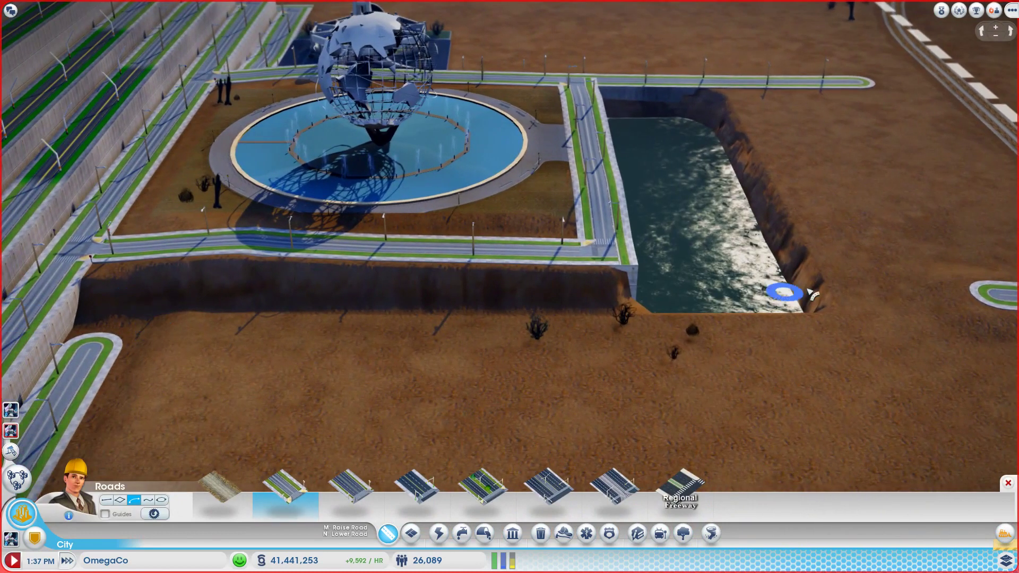
scroll(890, 320, up, 3)
drag(821, 271, 216, 314)
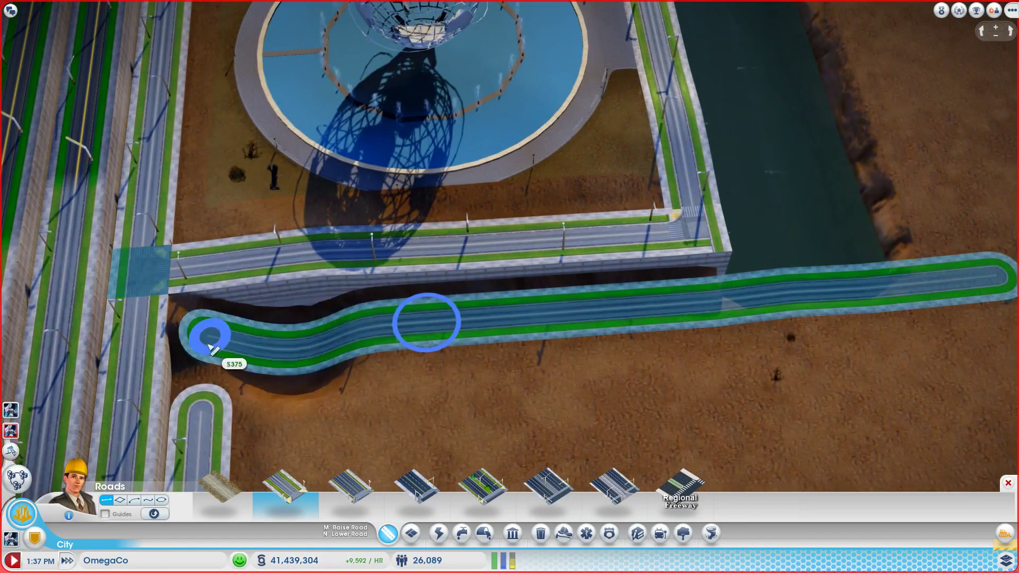
drag(426, 320, 203, 342)
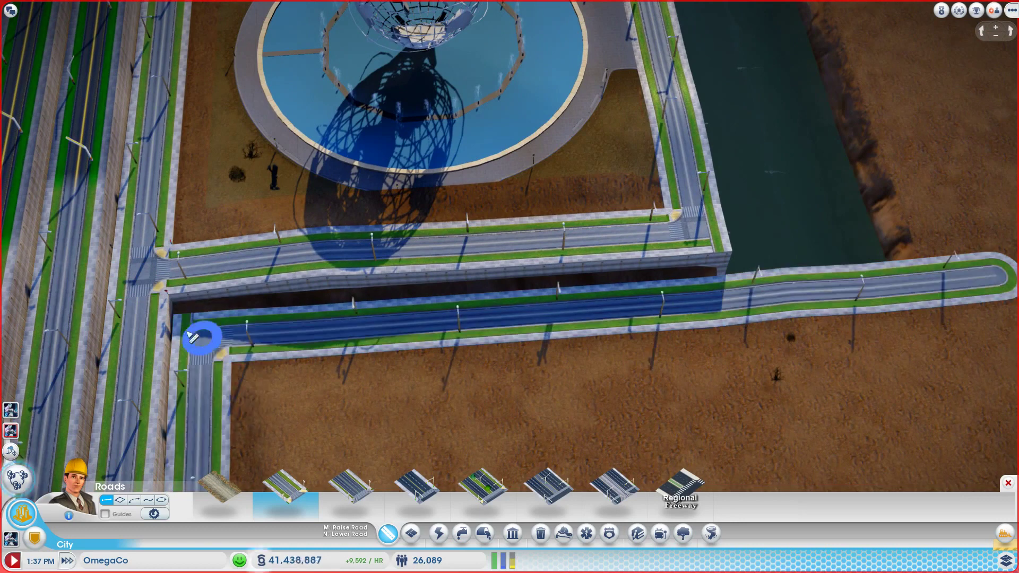
drag(749, 382, 786, 407)
key(Escape)
middle_click(777, 392)
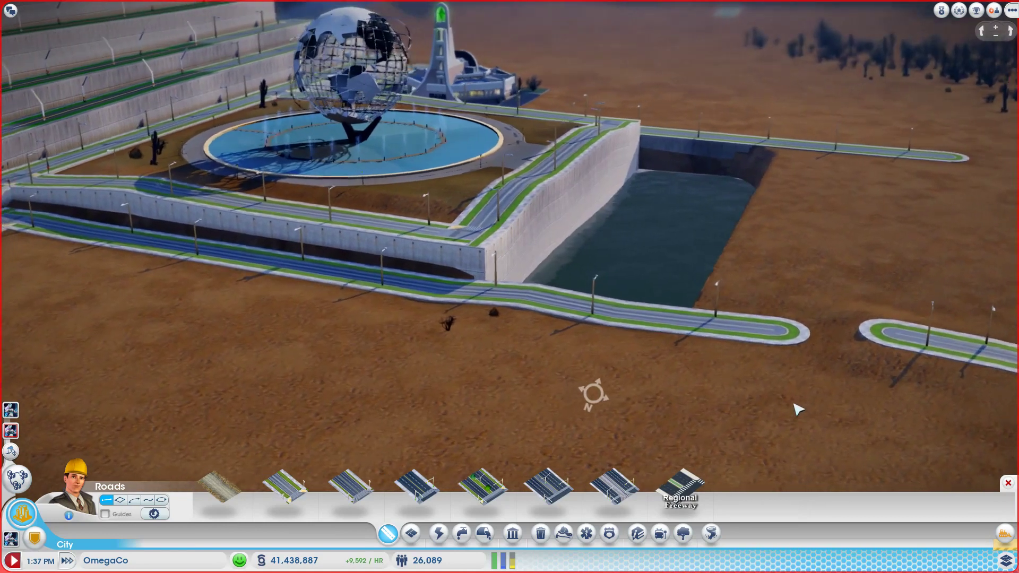
drag(785, 407, 728, 404)
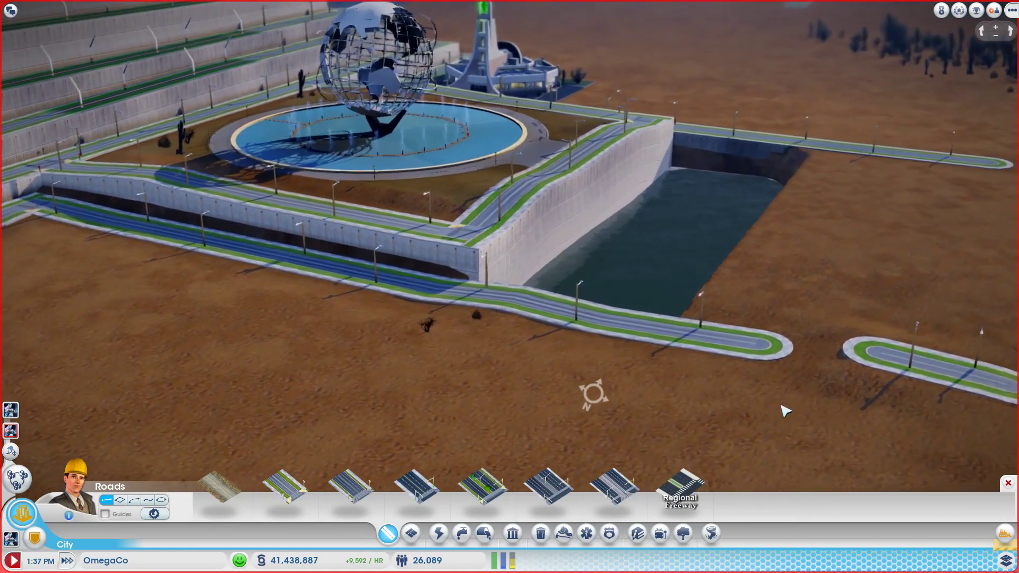
middle_click(809, 342)
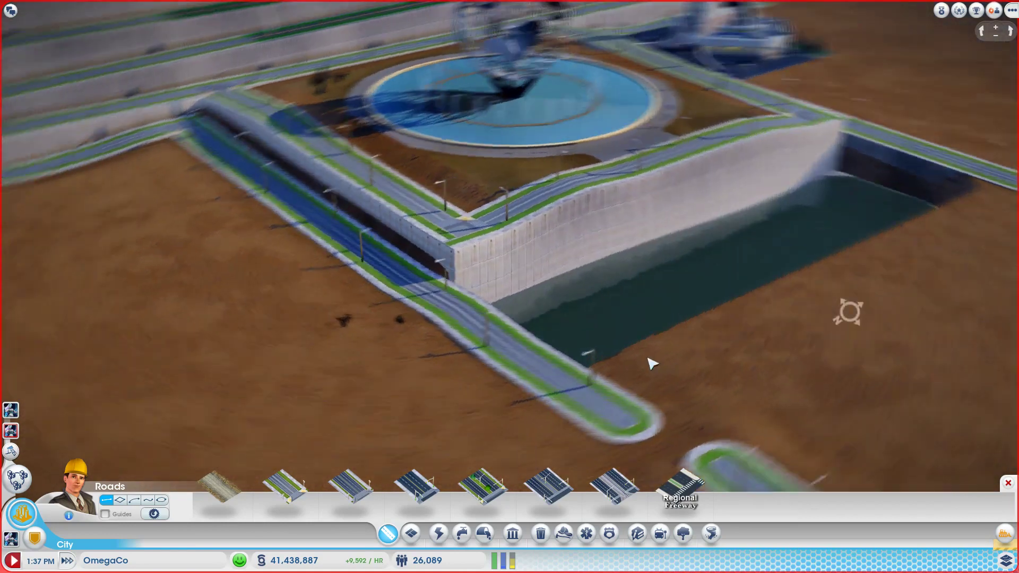
mouse_move(809, 342)
mouse_down()
mouse_move(748, 447)
mouse_move(938, 430)
mouse_move(852, 319)
mouse_up()
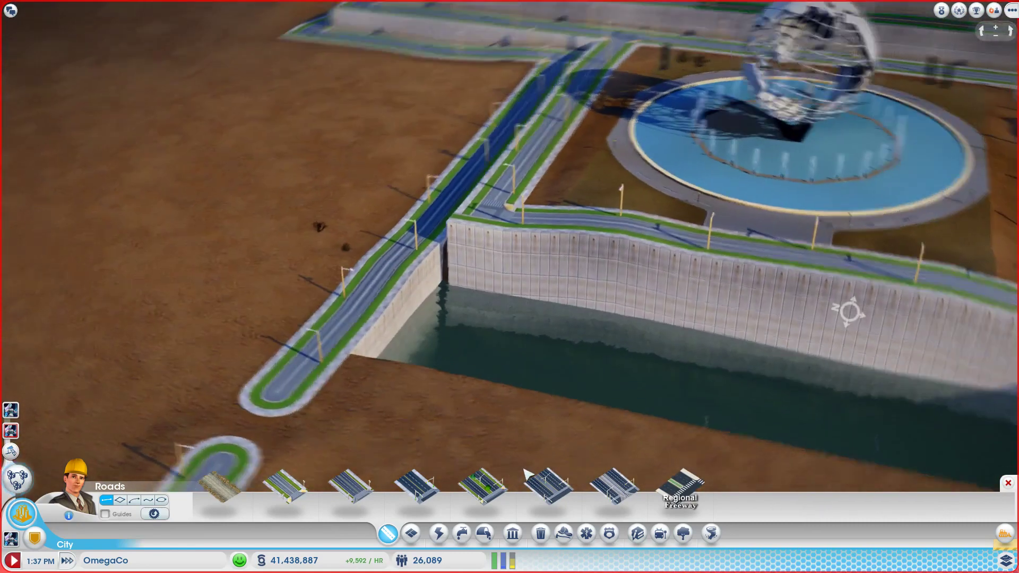
scroll(509, 287, up, 3)
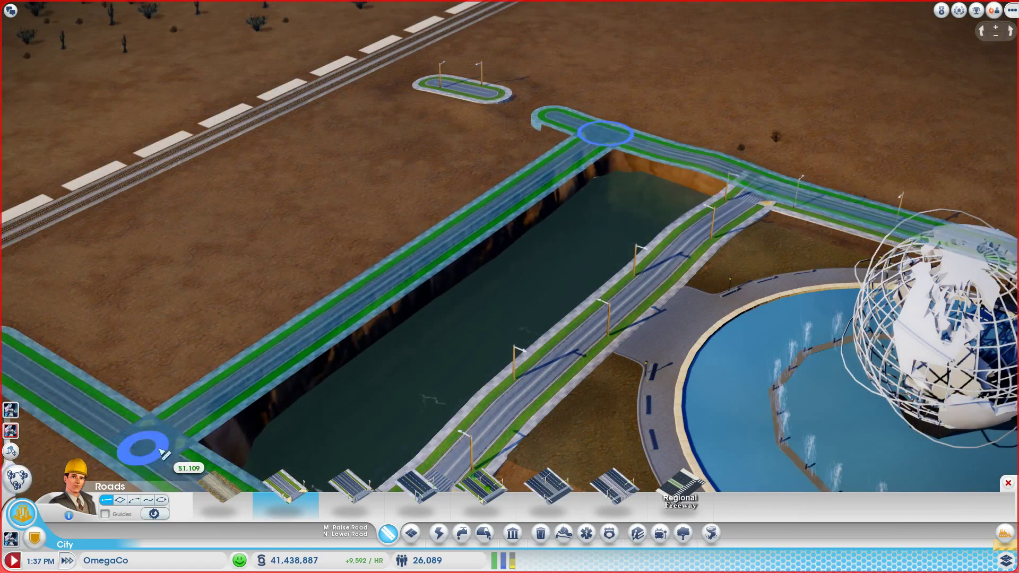
Build the road along the pool's outer edge, linking the upper road to the southern street
click(163, 451)
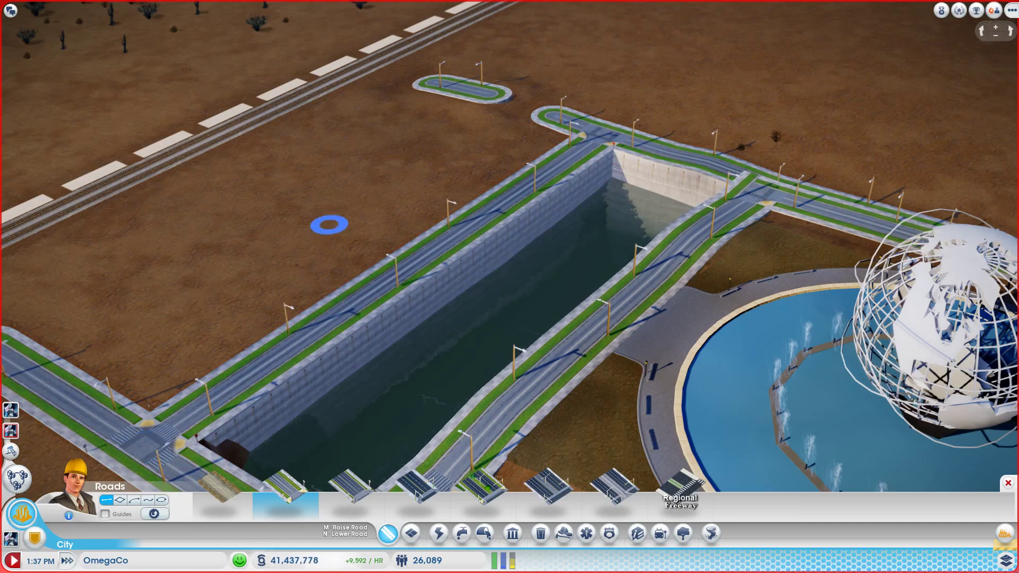
key(Escape)
mouse_move(313, 236)
mouse_down()
mouse_move(570, 191)
mouse_move(833, 202)
mouse_move(644, 363)
mouse_move(864, 491)
mouse_up()
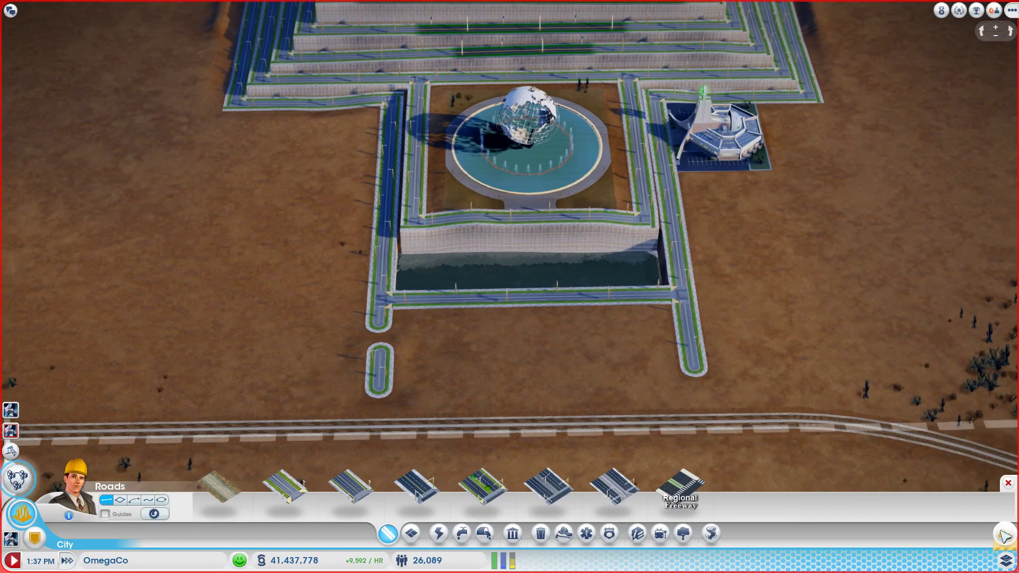
Bulldoze the leftover road stubs south of the pool, then rotate the view around the complex
key(b)
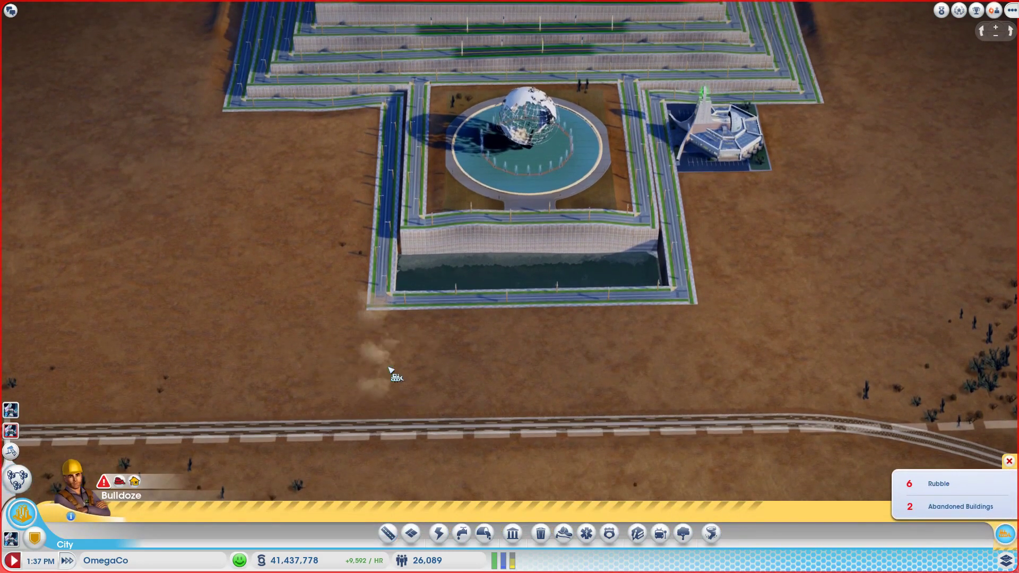
key(Escape)
mouse_move(263, 385)
mouse_down()
mouse_move(567, 327)
mouse_move(436, 368)
mouse_move(795, 428)
mouse_up()
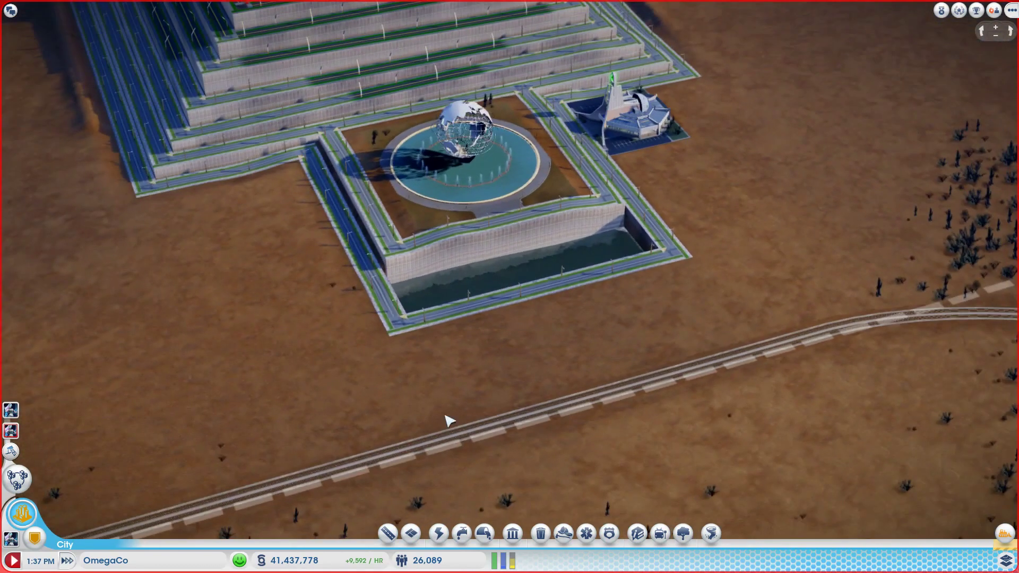
mouse_move(794, 427)
mouse_down()
mouse_move(709, 346)
mouse_move(345, 390)
mouse_move(500, 451)
mouse_up()
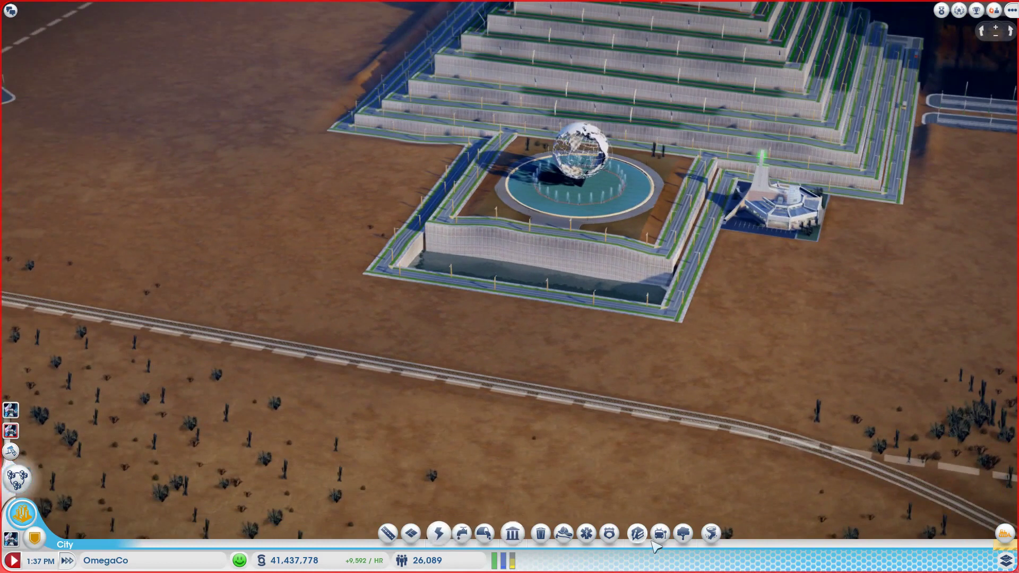
Place a pair of worship buildings on each side of the fountain plaza, orbiting to check
click(36, 540)
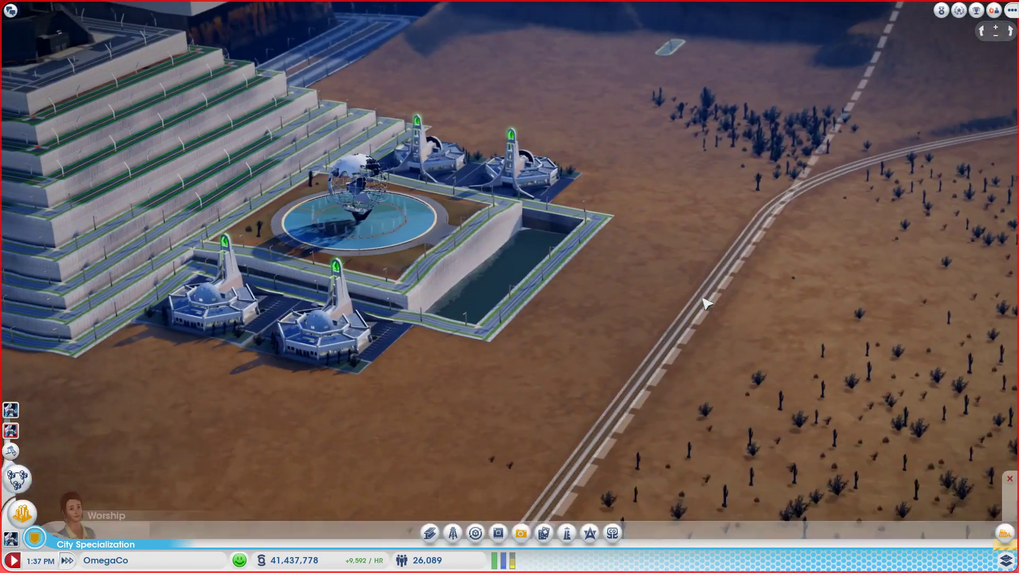
drag(705, 303, 594, 263)
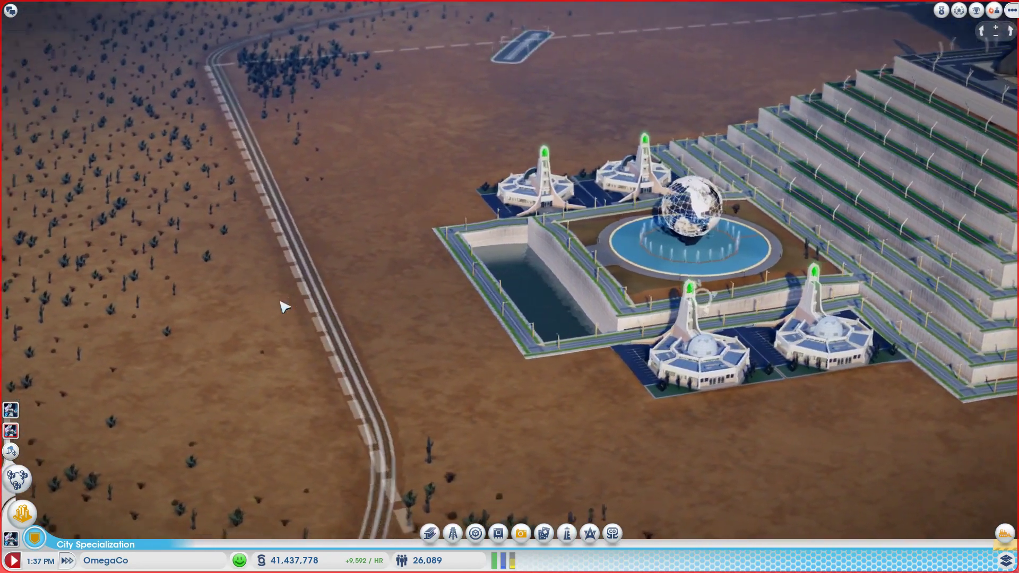
drag(284, 307, 247, 307)
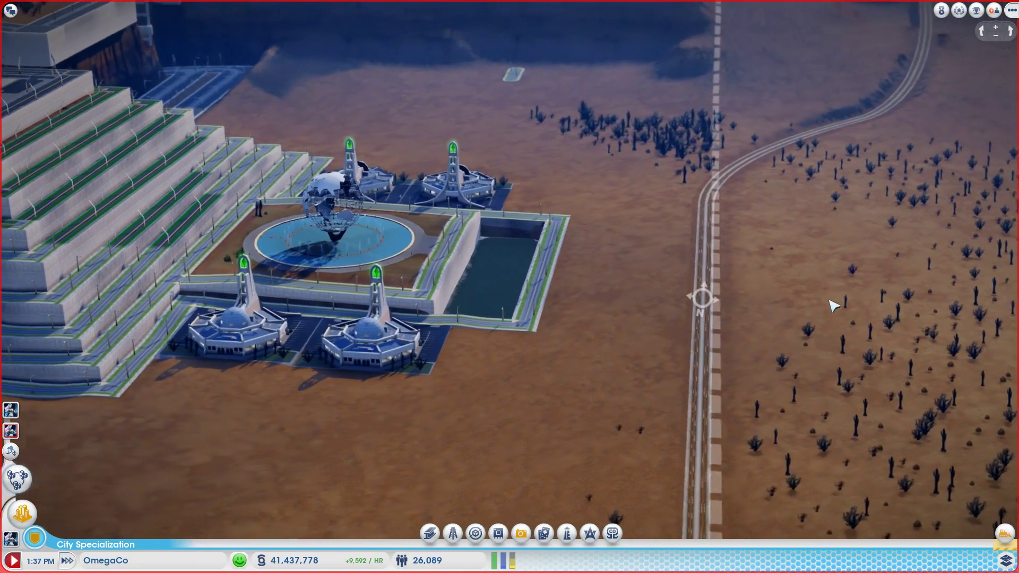
drag(834, 305, 374, 400)
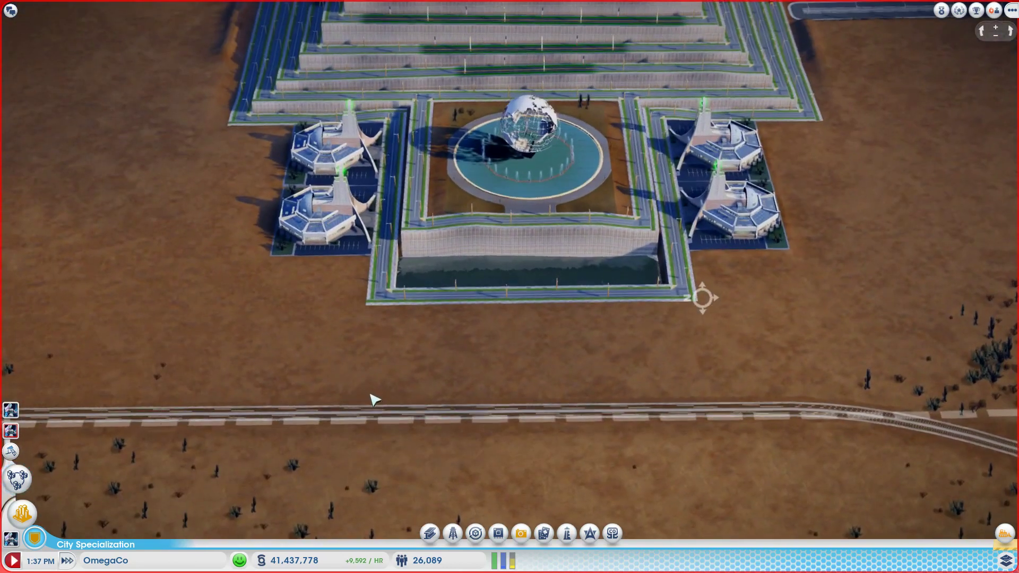
mouse_move(618, 316)
mouse_down()
mouse_move(643, 339)
mouse_move(647, 305)
mouse_up()
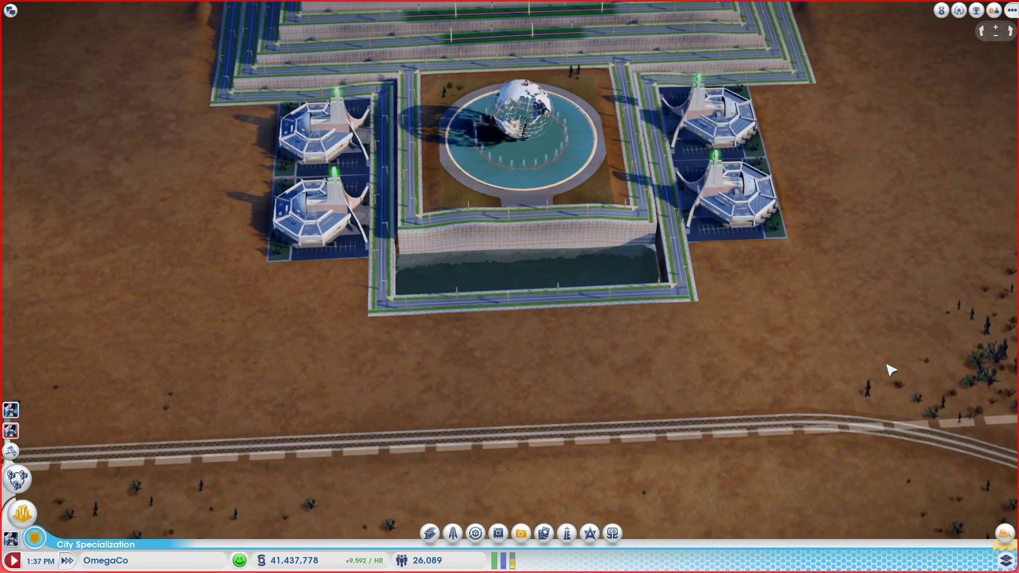
scroll(891, 369, up, 3)
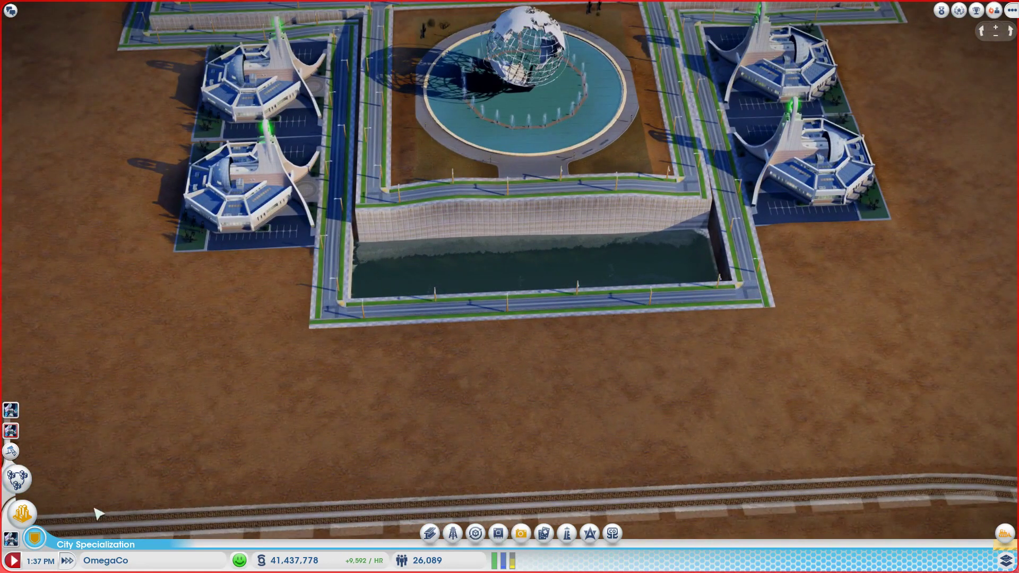
click(22, 514)
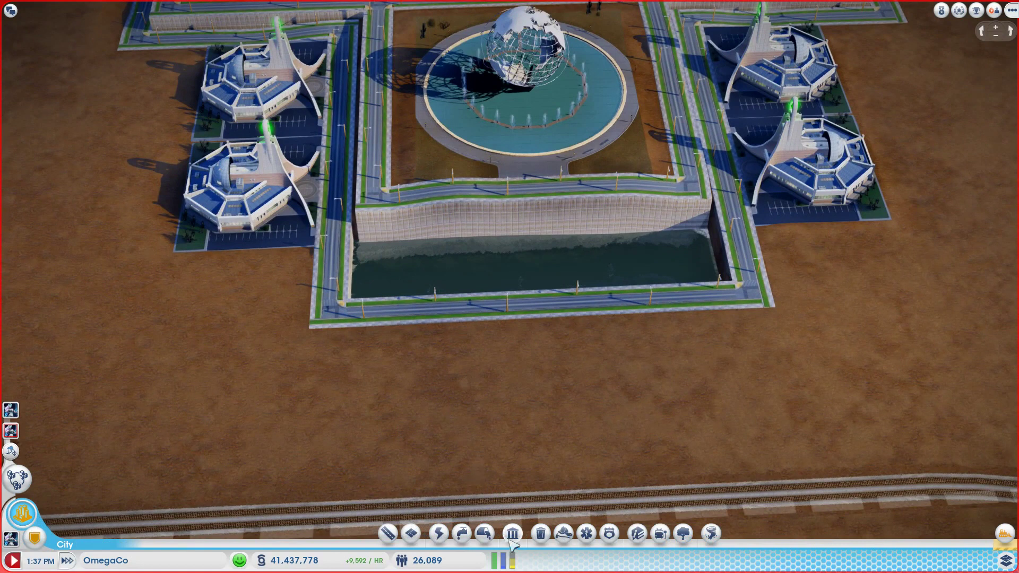
Place six Tiered Urban Greenspace plazas: one below each temple pair, four below the pool
click(684, 534)
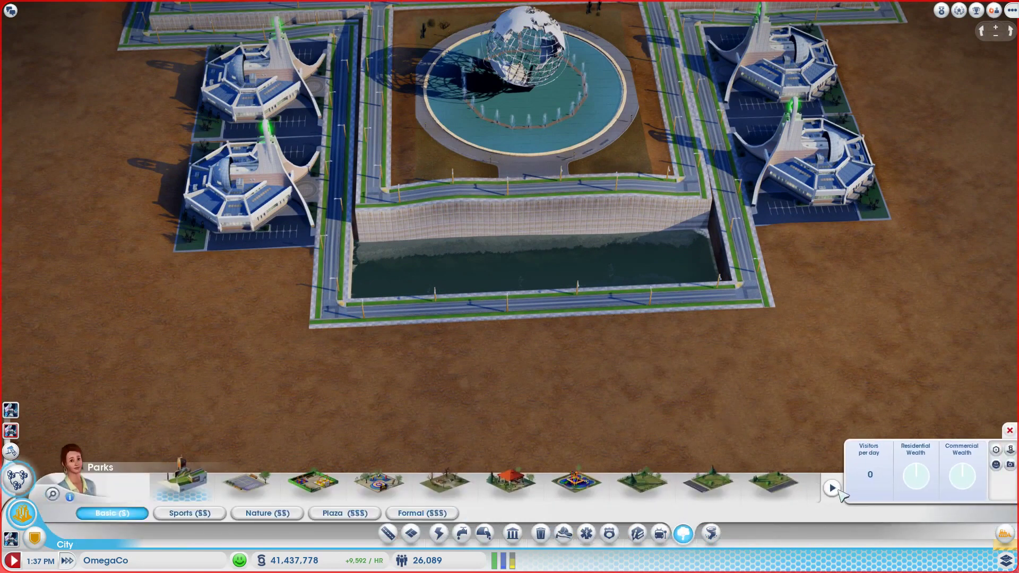
click(832, 487)
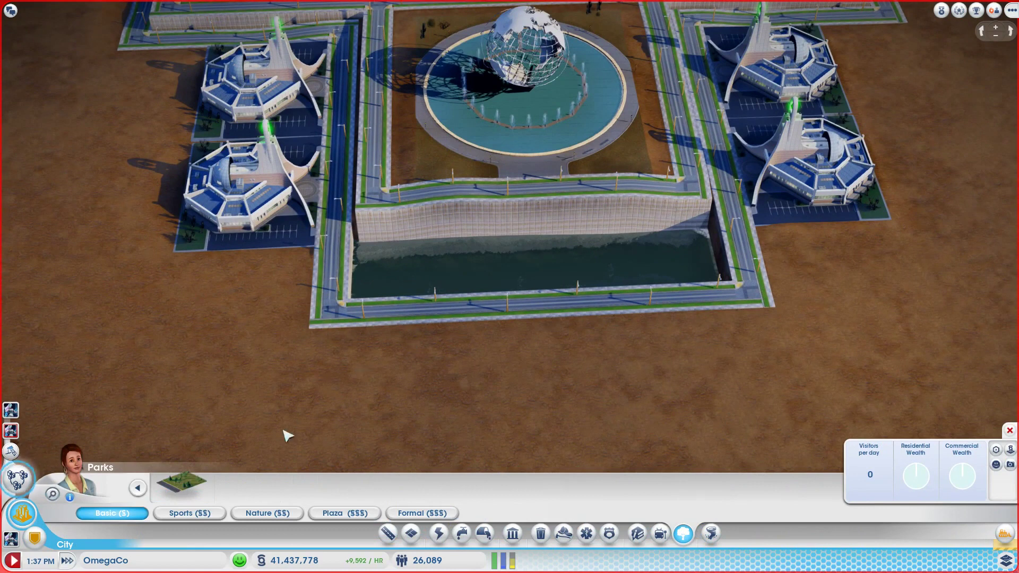
click(344, 513)
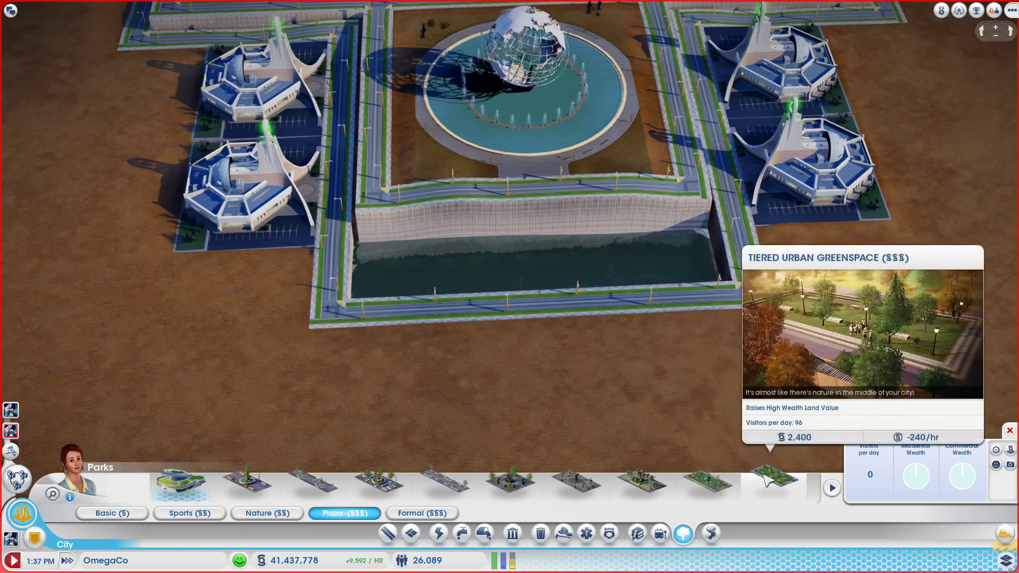
click(769, 478)
click(231, 283)
click(824, 251)
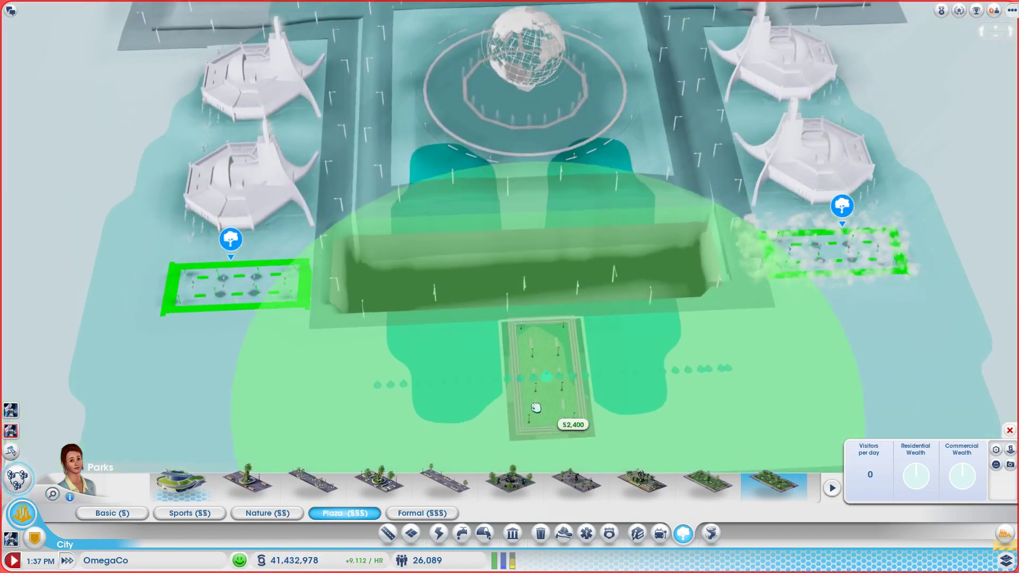
click(536, 408)
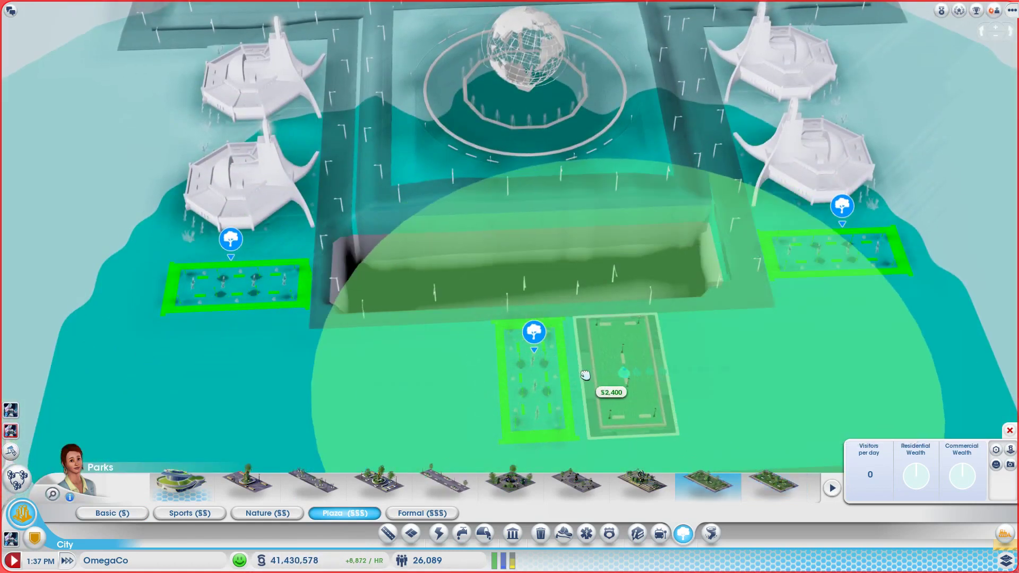
click(625, 374)
click(440, 383)
click(727, 371)
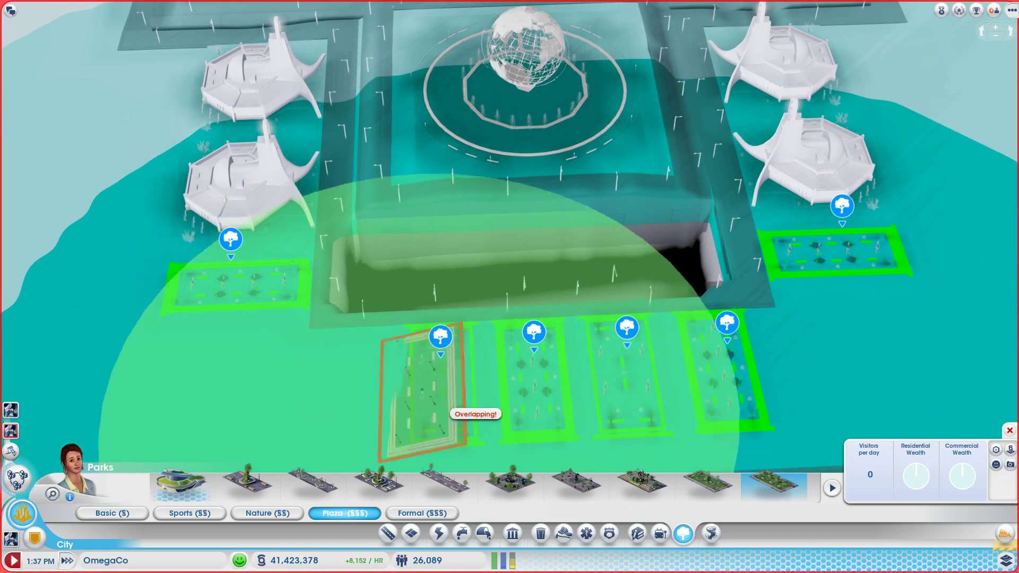
right_click(476, 398)
scroll(829, 357, down, 5)
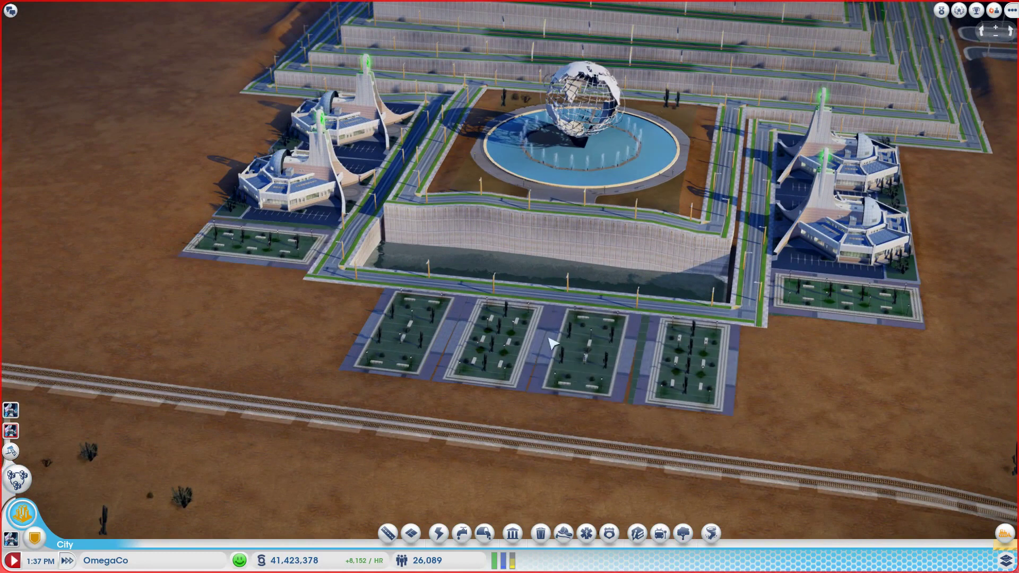
middle_click(450, 396)
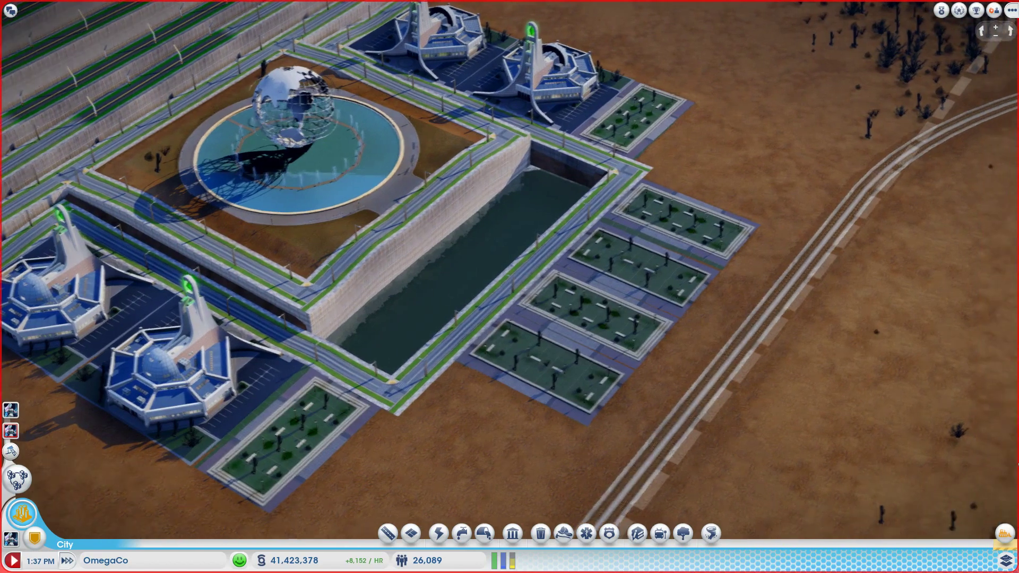
scroll(872, 392, up, 5)
scroll(871, 392, up, 5)
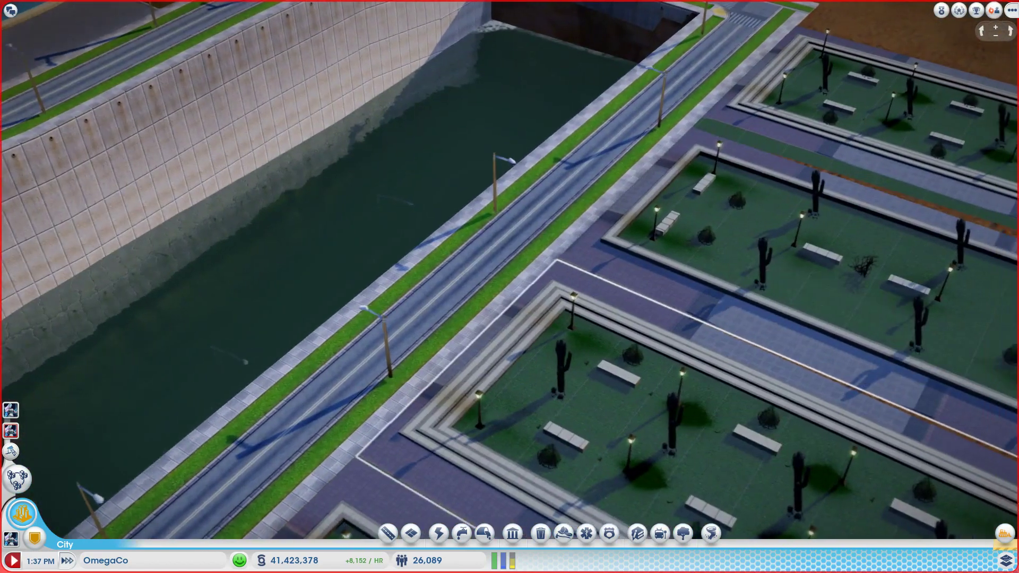
scroll(843, 365, up, 3)
scroll(829, 430, up, 5)
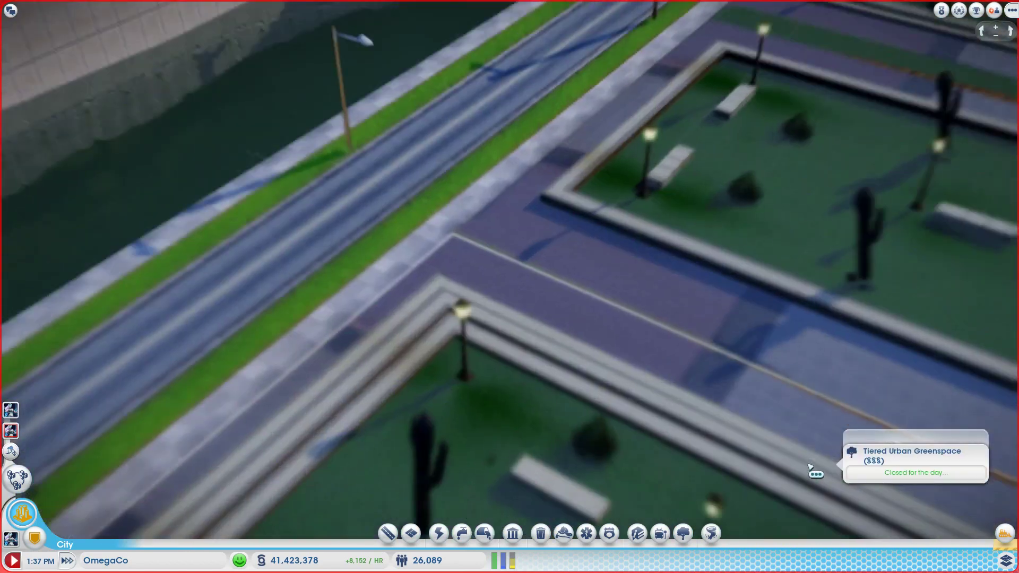
scroll(811, 468, down, 3)
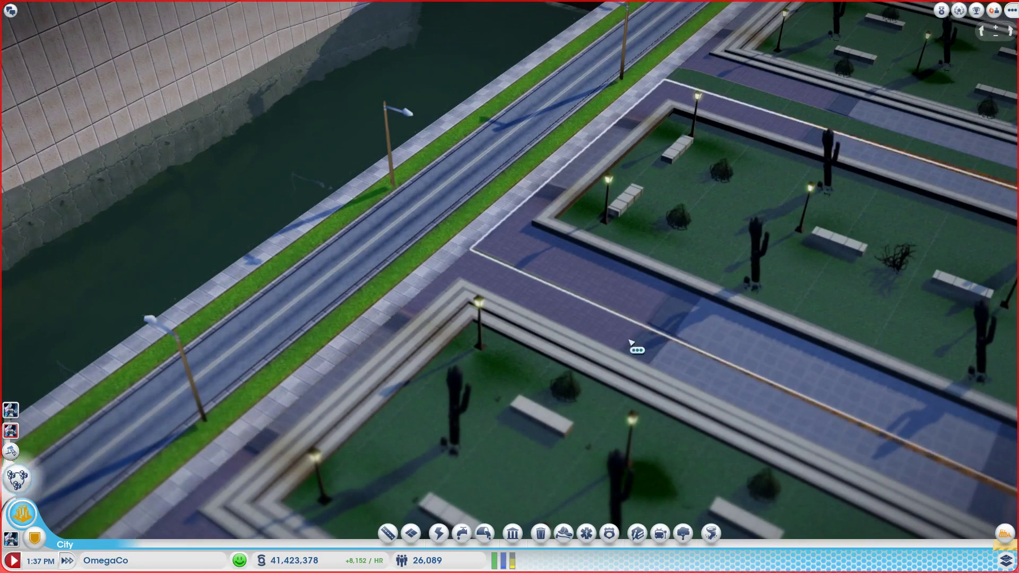
scroll(677, 343, down, 3)
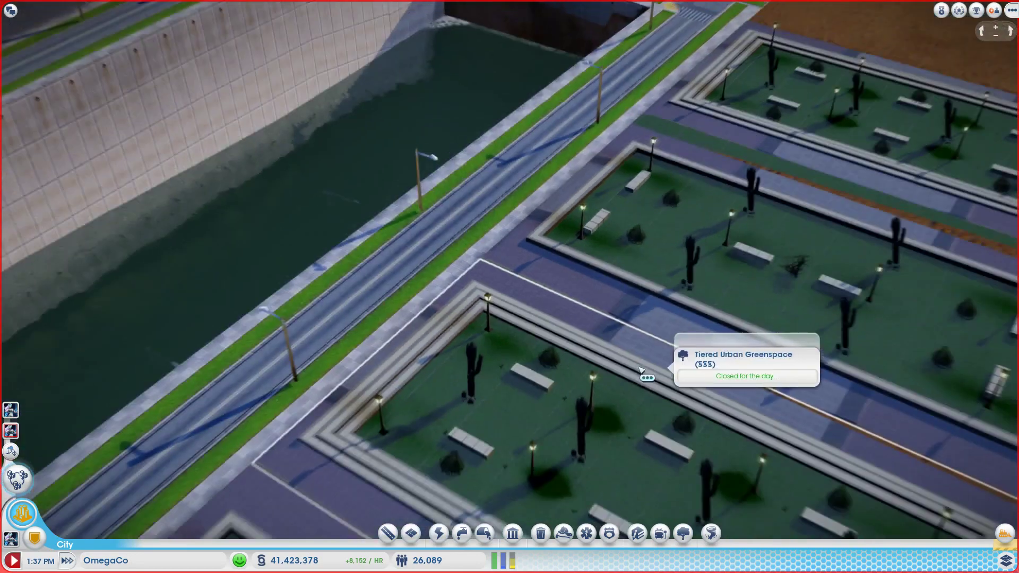
middle_click(685, 350)
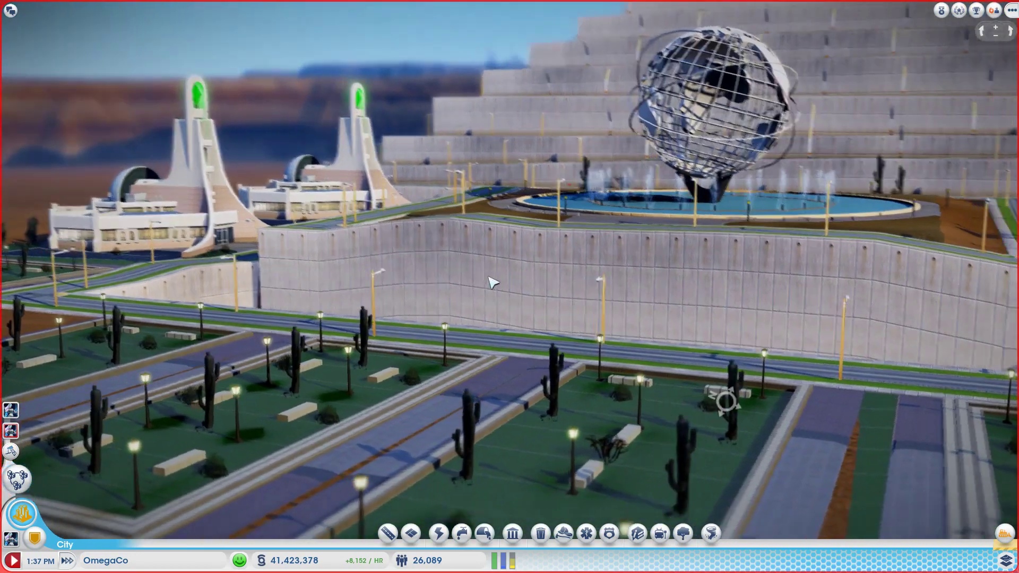
drag(474, 274, 526, 287)
scroll(555, 297, down, 4)
scroll(555, 297, down, 4)
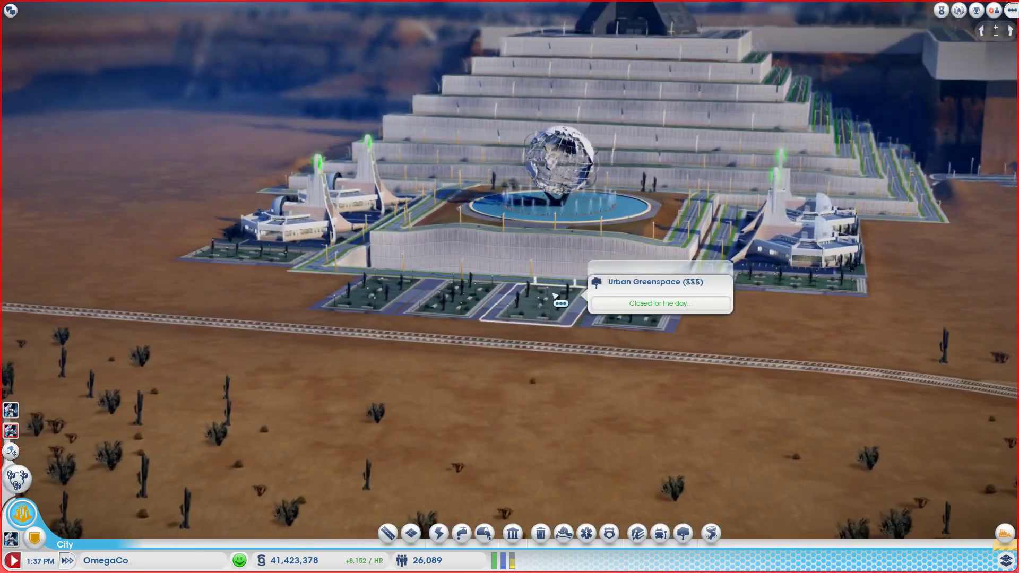
scroll(273, 302, up, 5)
drag(272, 303, 283, 244)
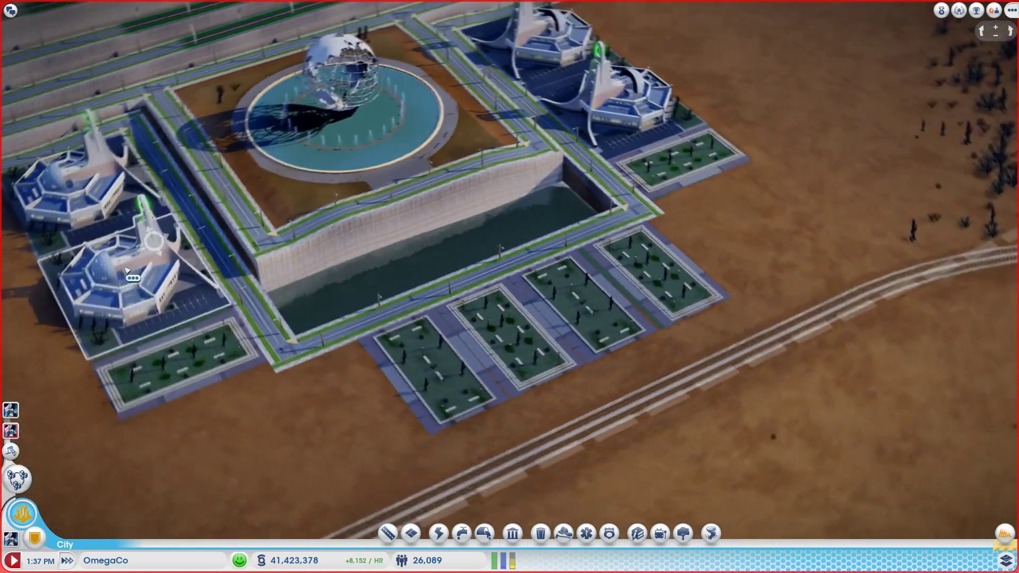
scroll(283, 245, down, 4)
drag(526, 242, 715, 288)
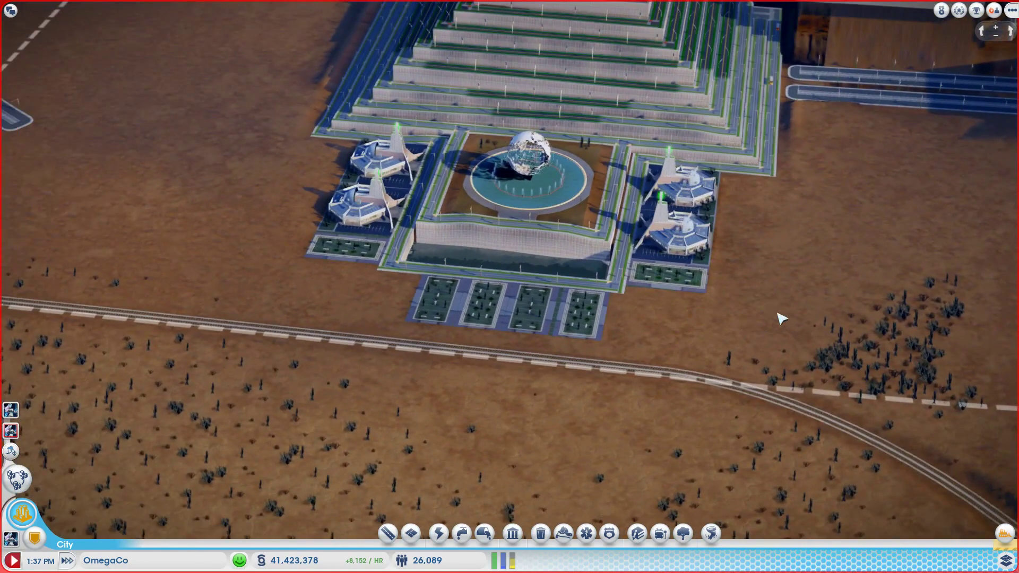
scroll(782, 317, down, 3)
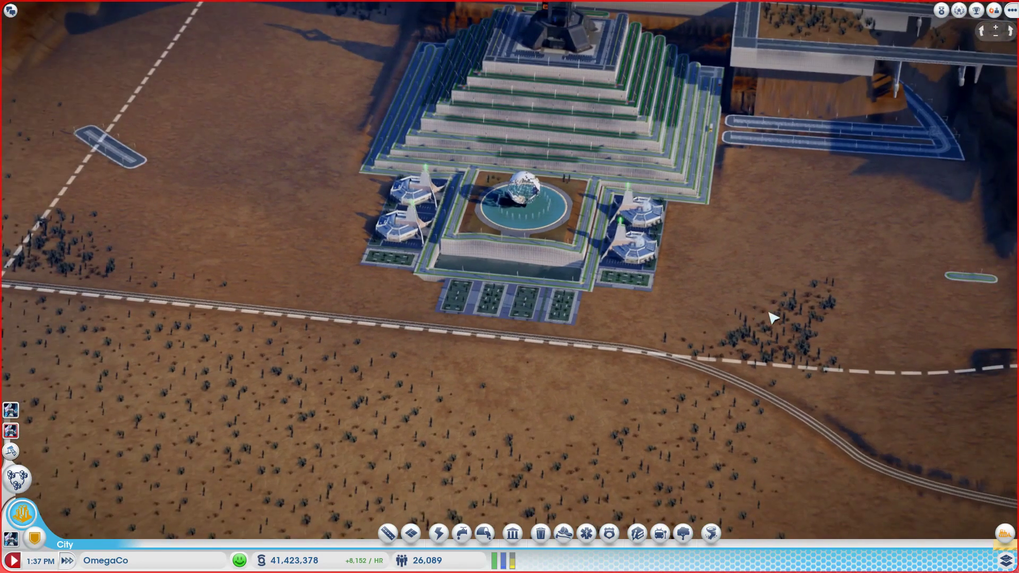
mouse_move(781, 318)
mouse_down()
mouse_move(766, 329)
mouse_move(981, 301)
mouse_up()
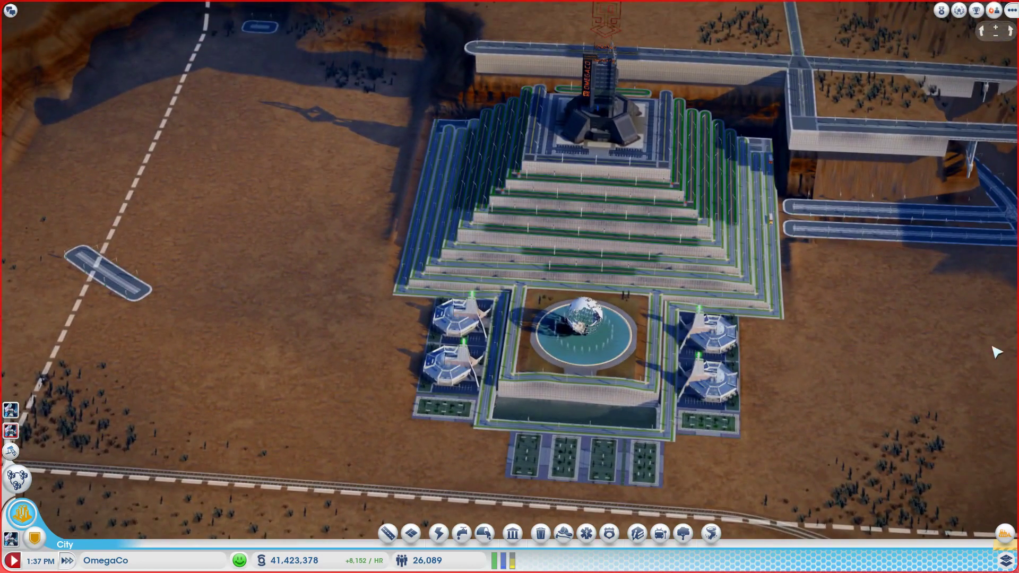
drag(997, 352, 1010, 335)
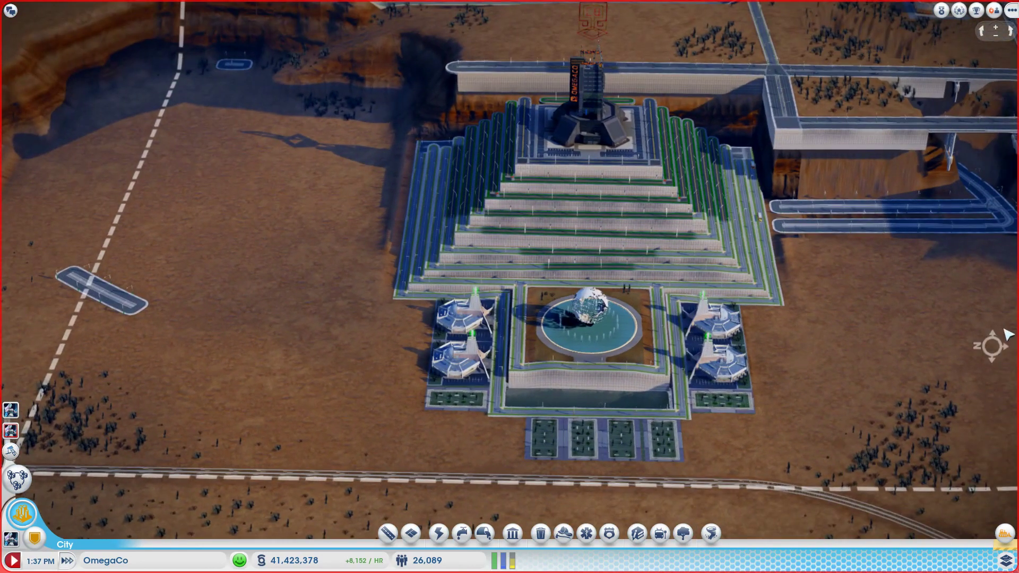
Bulldoze the leftover road stub and centre the view on the pyramid complex
click(1005, 532)
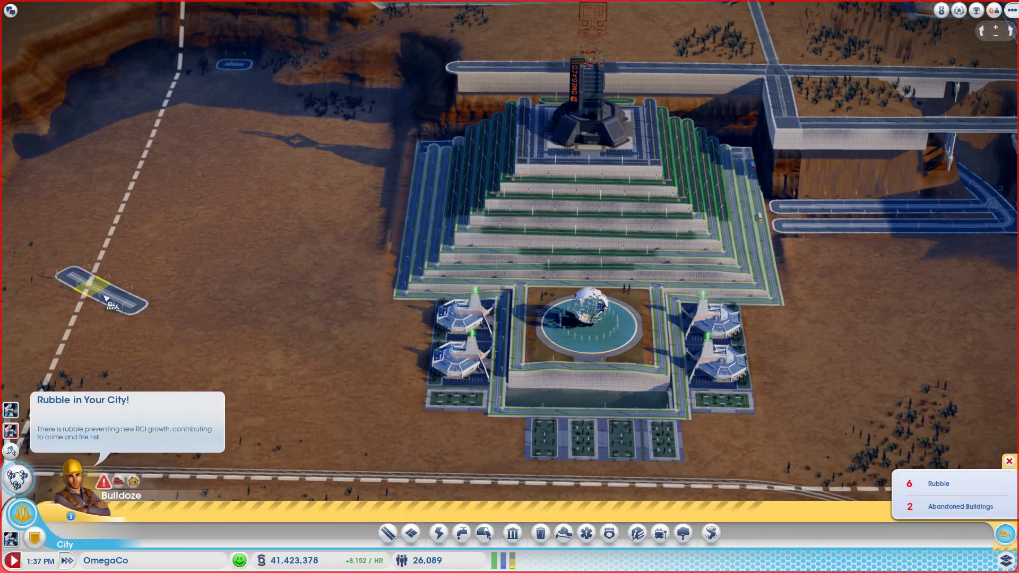
click(143, 320)
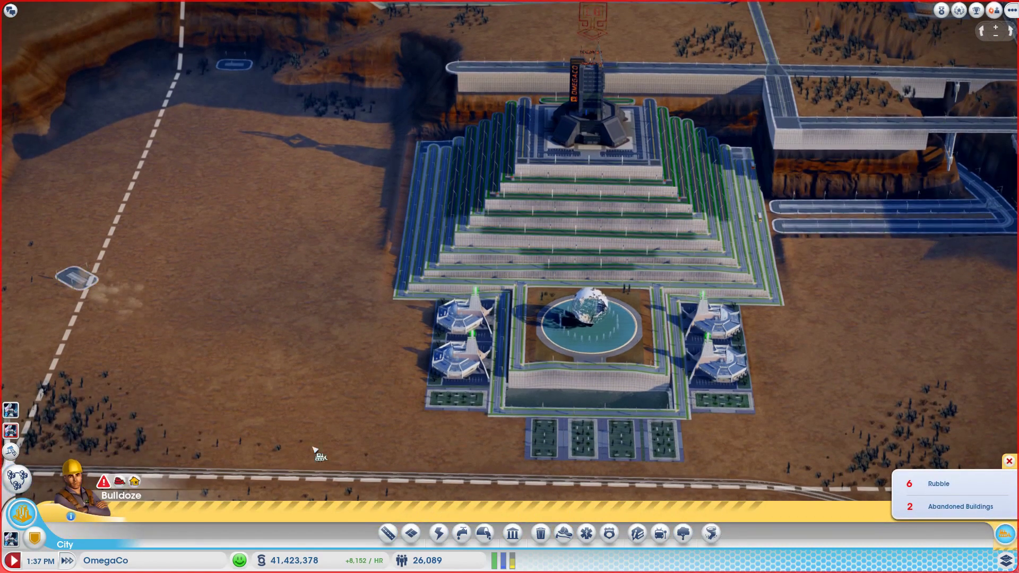
key(Escape)
mouse_move(877, 395)
mouse_down()
mouse_move(894, 372)
mouse_move(824, 336)
mouse_up()
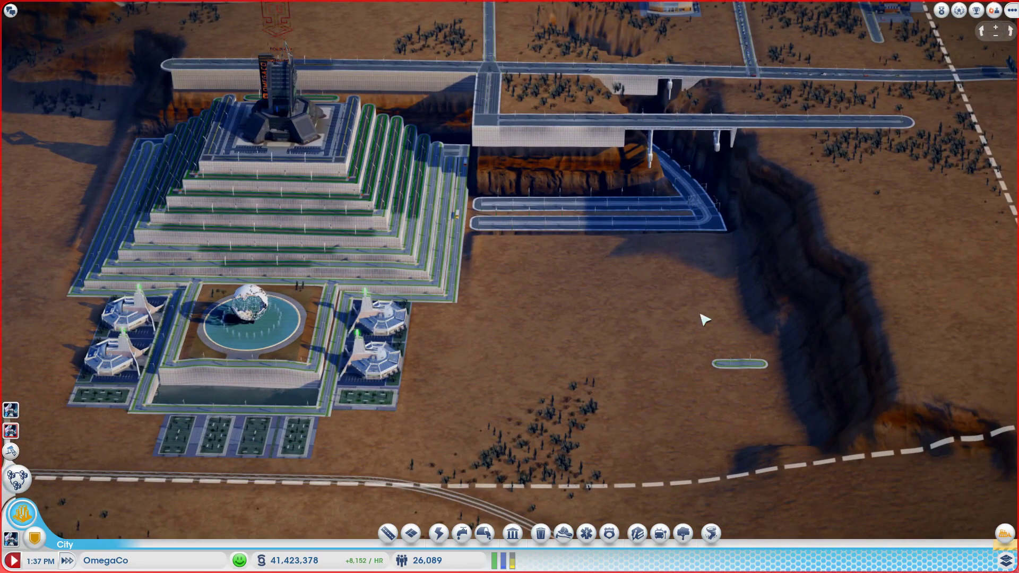
drag(704, 319, 500, 520)
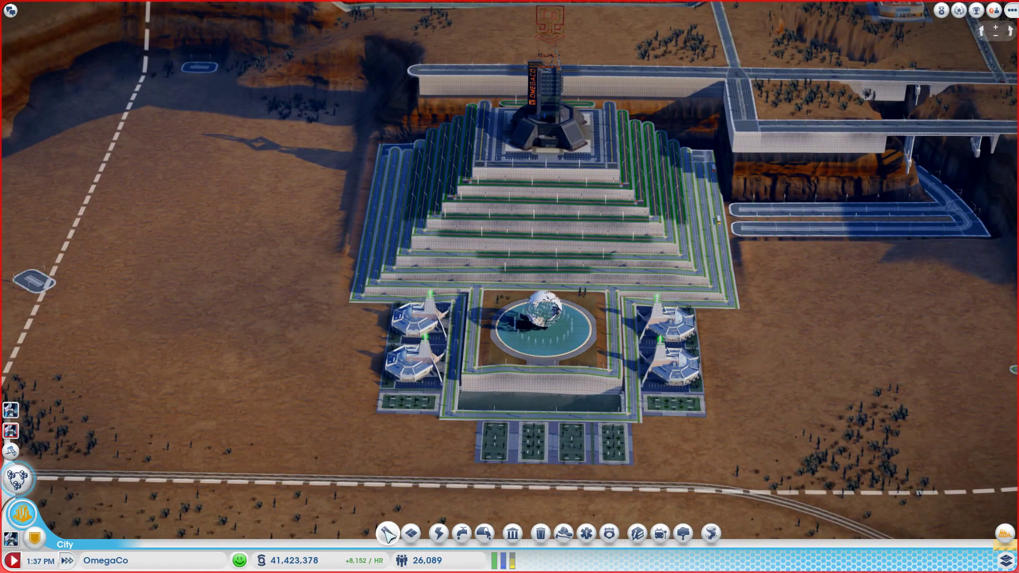
Choose Low Density Street from the Roads menu and shift the view toward the main road
click(389, 534)
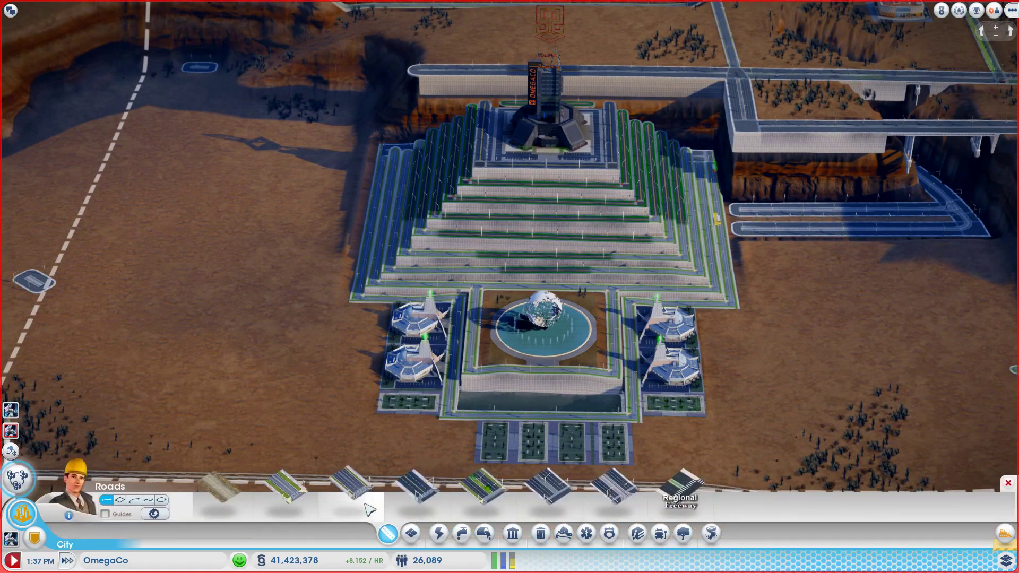
click(289, 482)
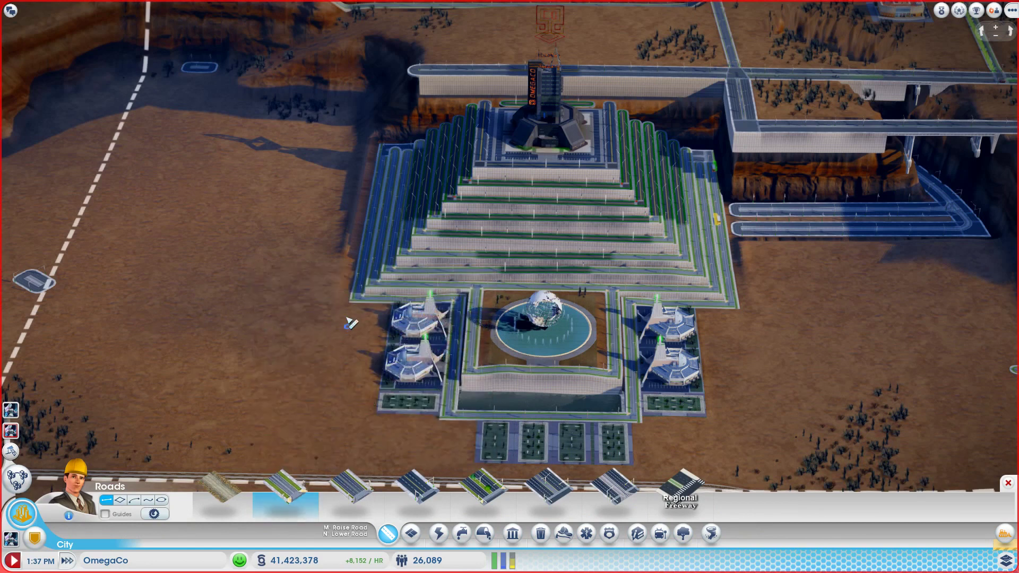
key(s)
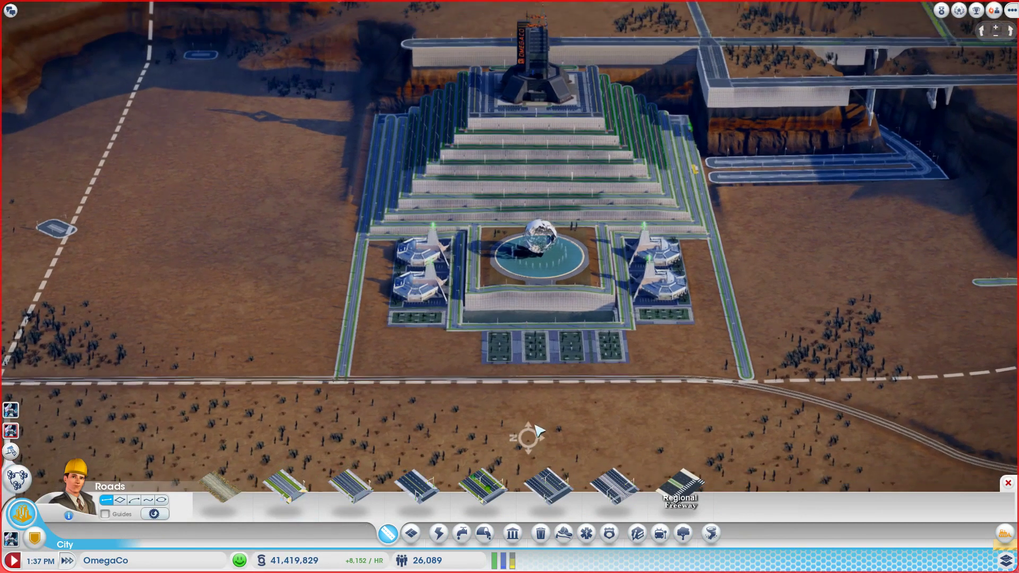
key(w)
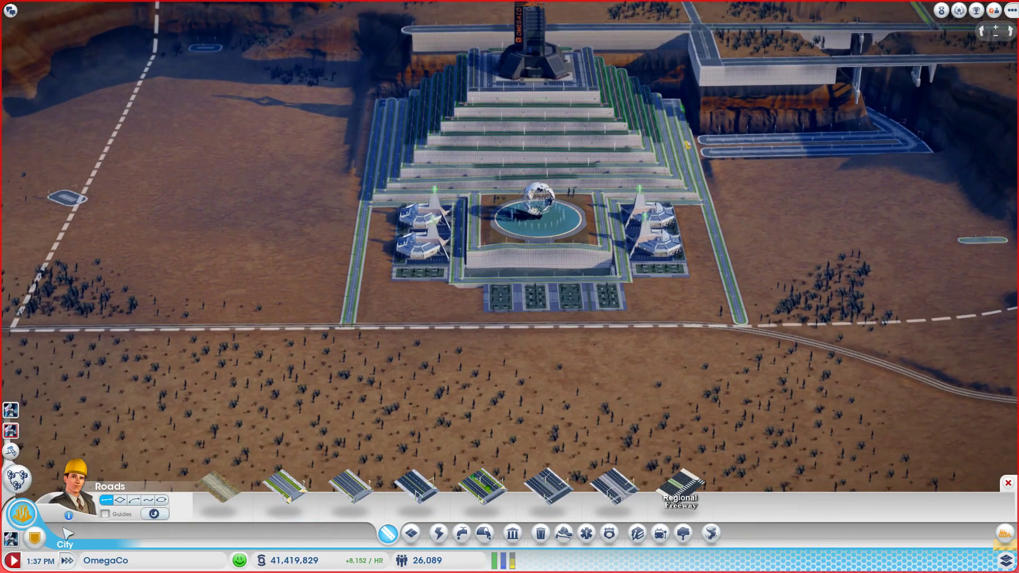
Place two Culture stadiums, one to the left and one to the right of the pyramid complex
click(521, 534)
click(190, 513)
click(247, 481)
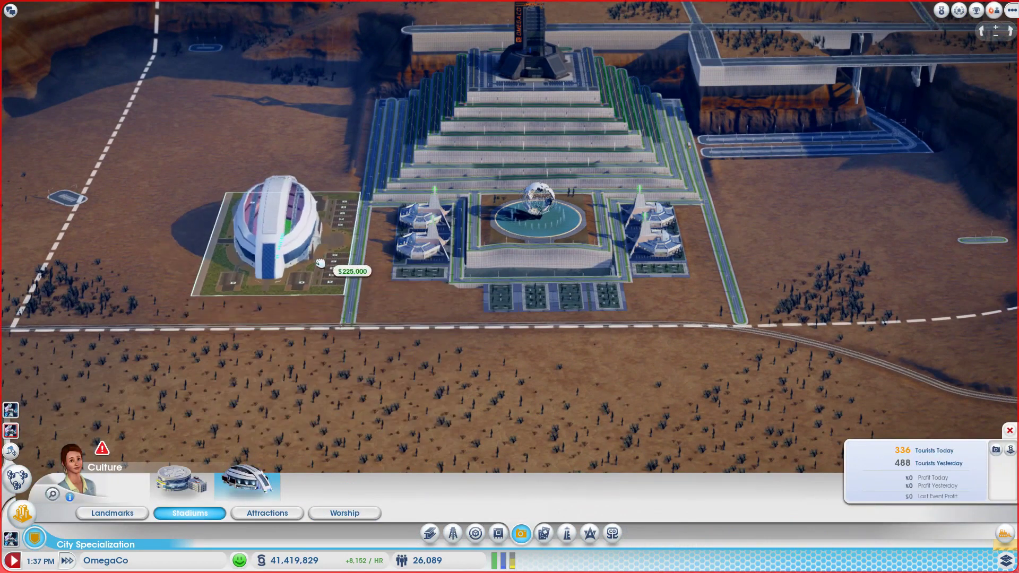
click(331, 244)
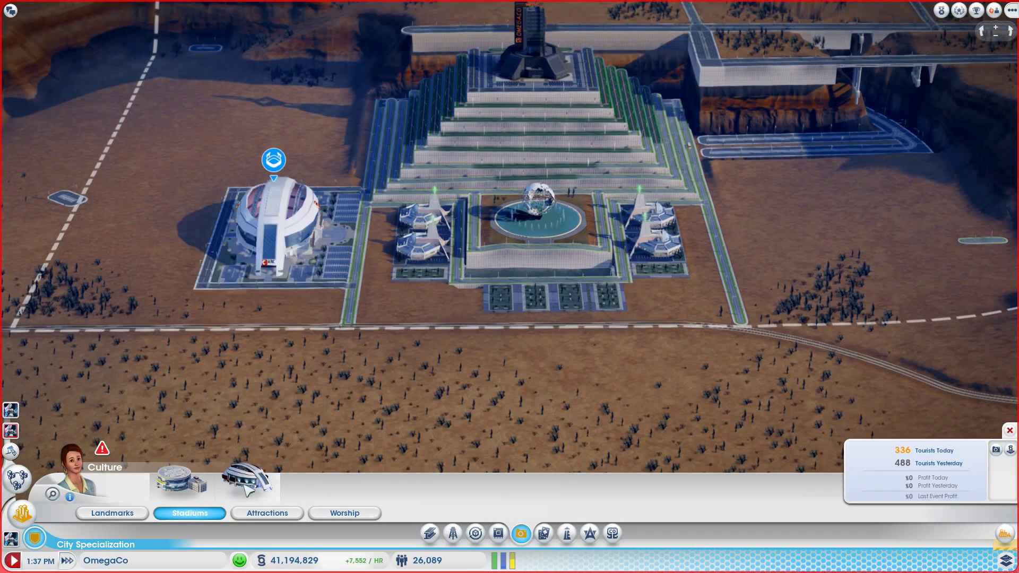
scroll(746, 229, up, 3)
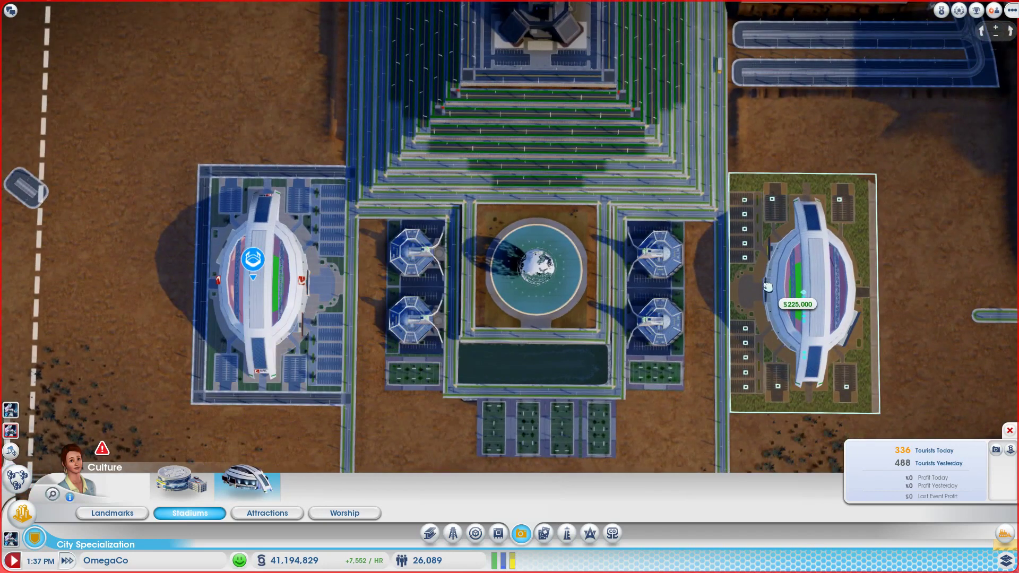
click(766, 292)
key(Escape)
scroll(651, 462, down, 5)
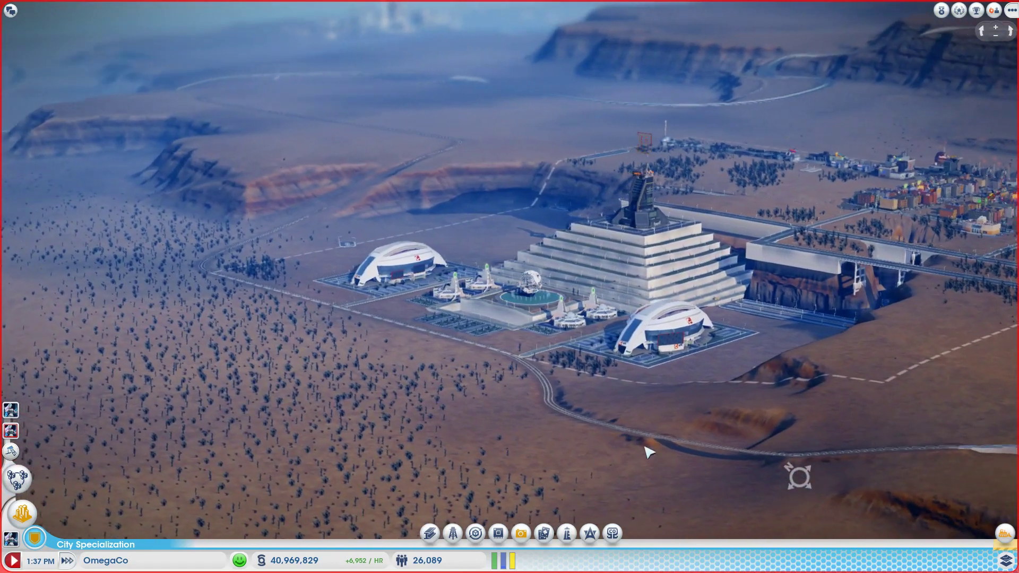
scroll(542, 428, up, 2)
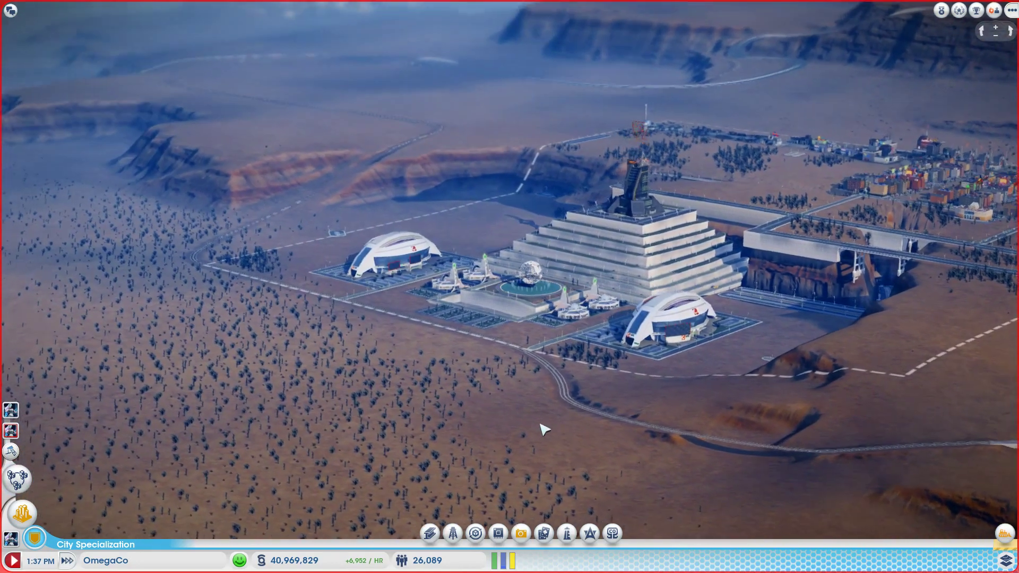
scroll(544, 430, up, 3)
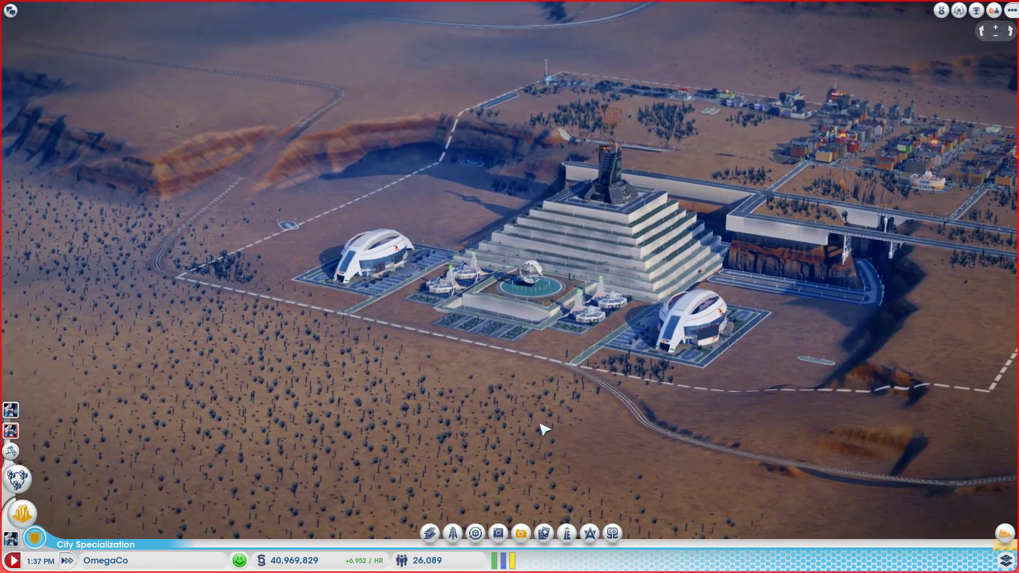
scroll(544, 429, up, 2)
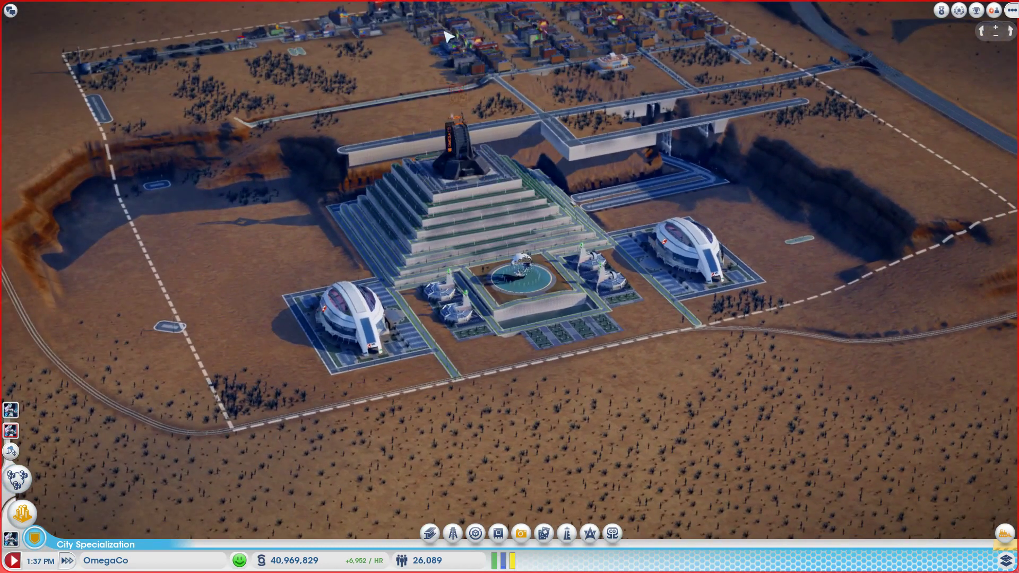
scroll(463, 268, up, 3)
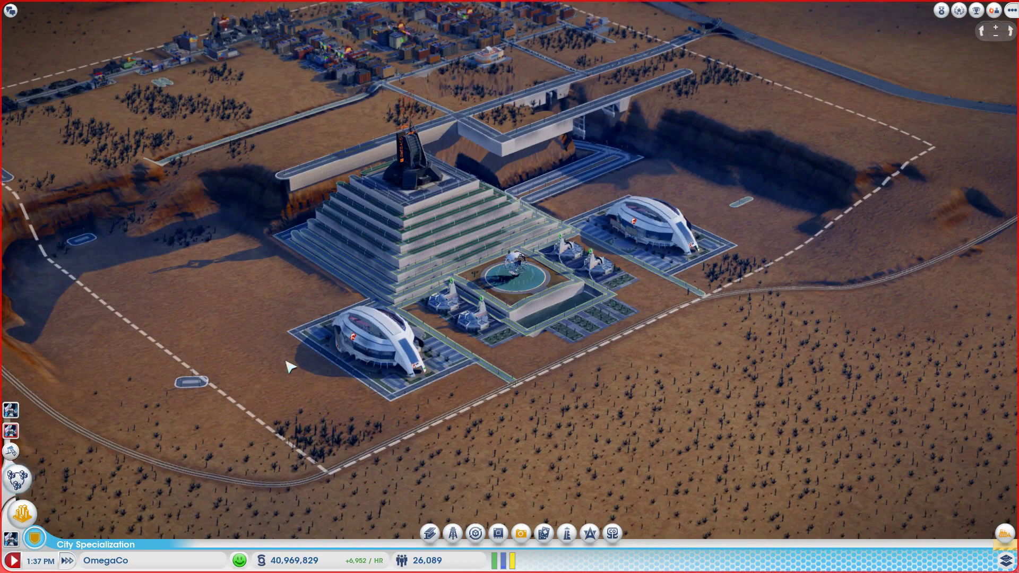
drag(614, 443, 498, 328)
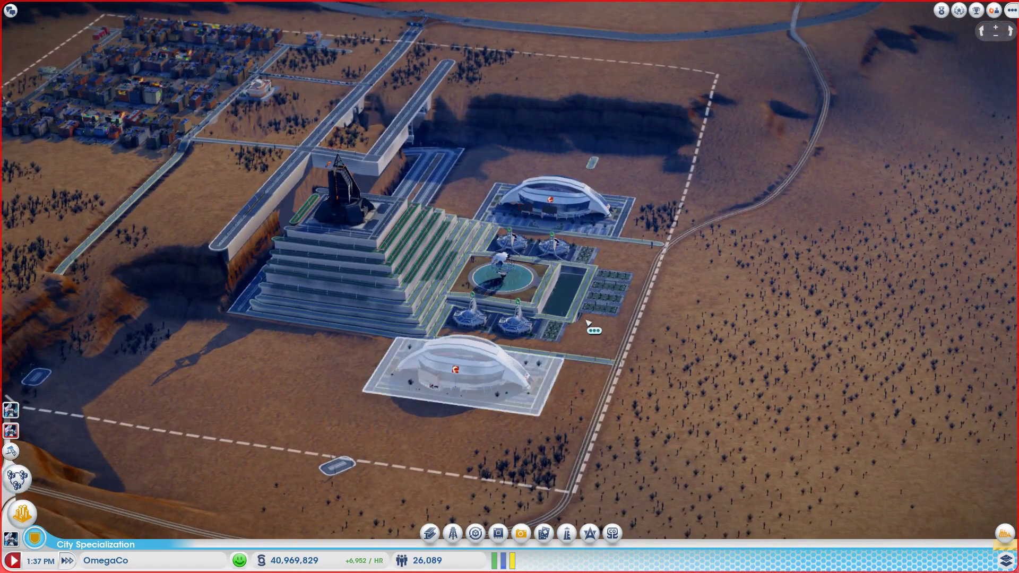
mouse_move(558, 400)
mouse_down()
mouse_move(694, 415)
mouse_move(718, 460)
mouse_move(669, 458)
mouse_up()
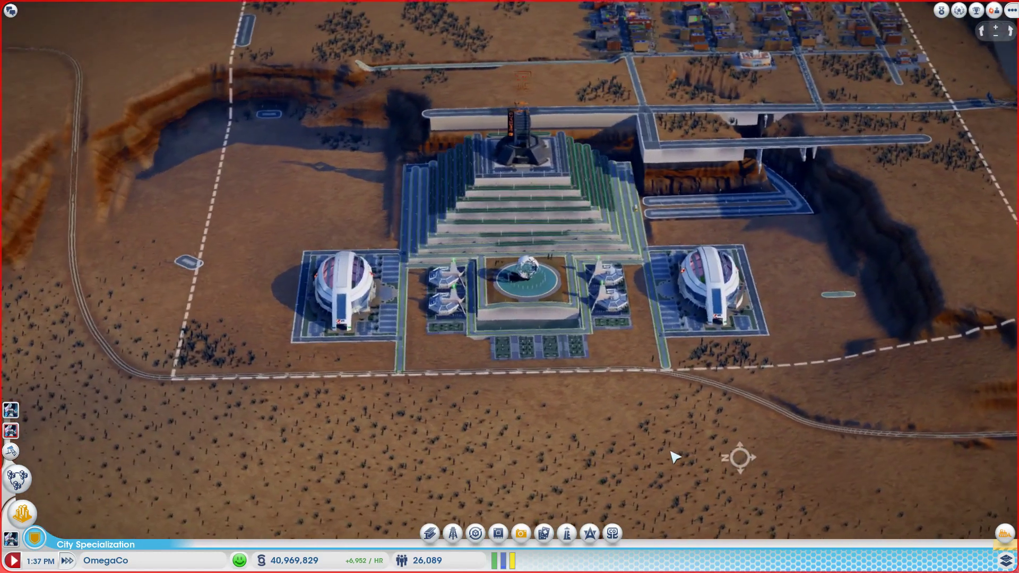
scroll(651, 464, up, 5)
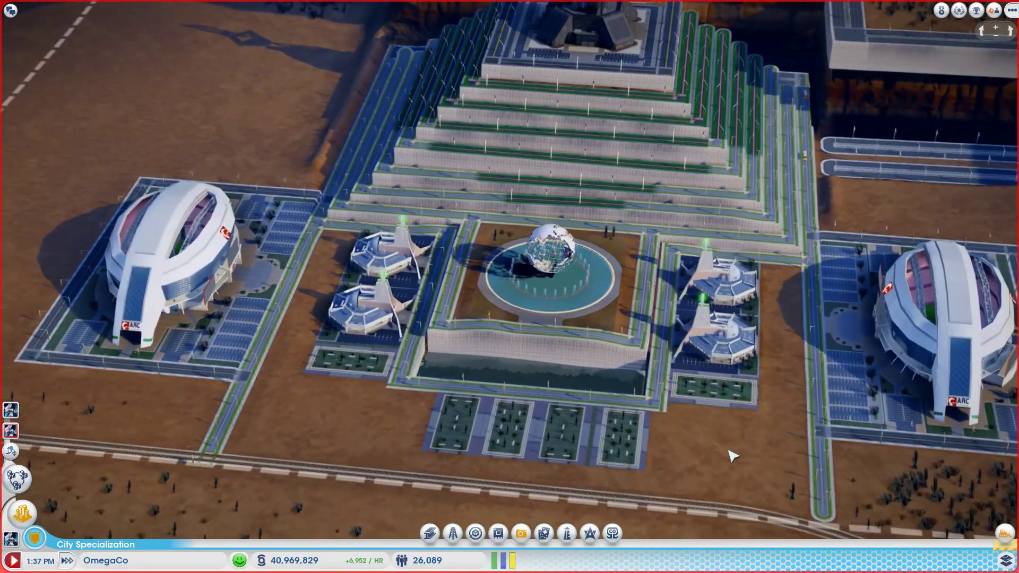
scroll(731, 456, up, 3)
Add an Urban Greenspace plaza beside the front plazas
click(509, 287)
mouse_move(457, 527)
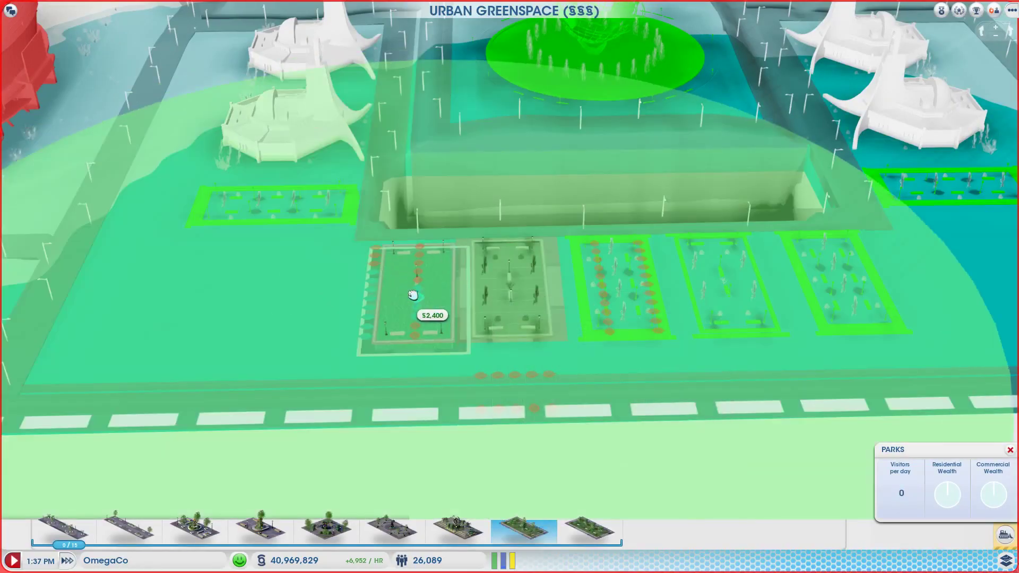
click(432, 295)
key(Escape)
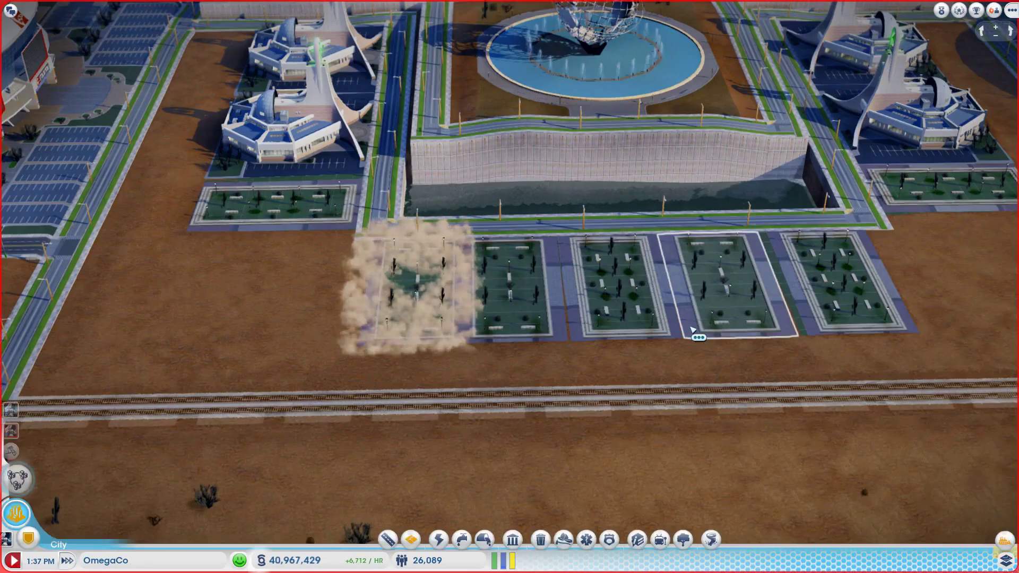
mouse_move(700, 376)
mouse_down()
mouse_move(504, 385)
mouse_move(700, 376)
mouse_up()
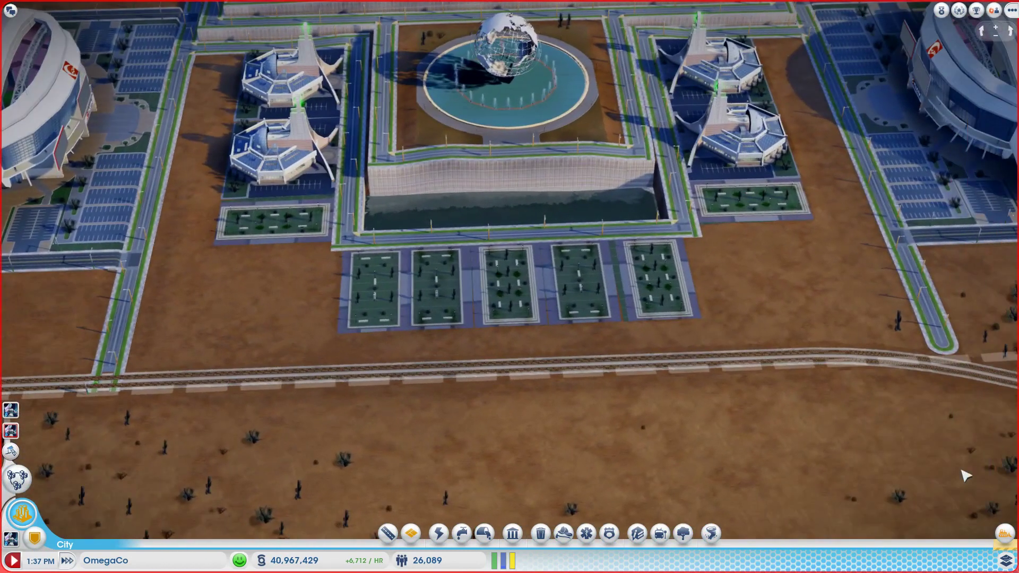
Bulldoze the end of the left street in front of the complex
key(b)
drag(374, 290, 522, 296)
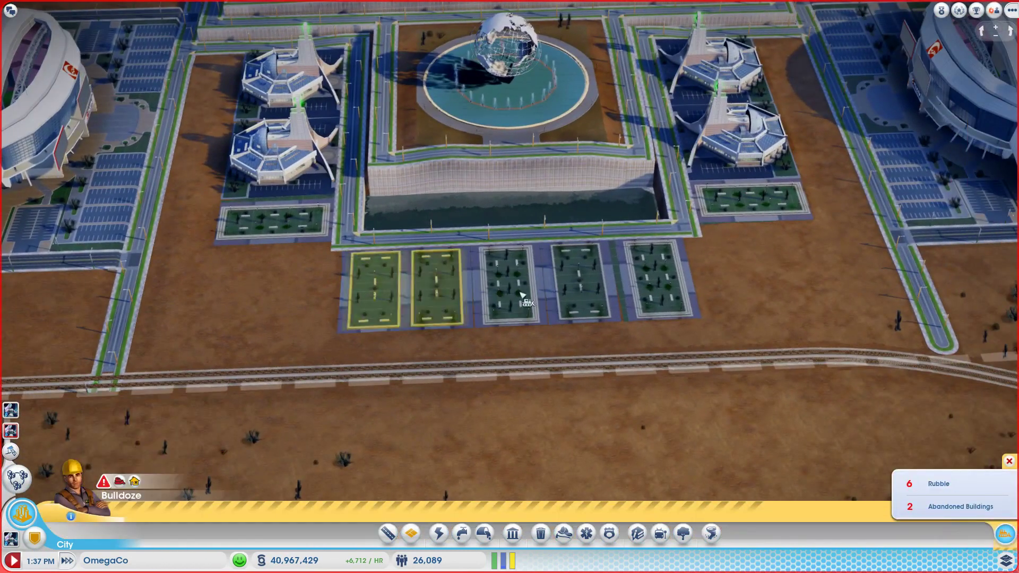
click(107, 368)
key(r)
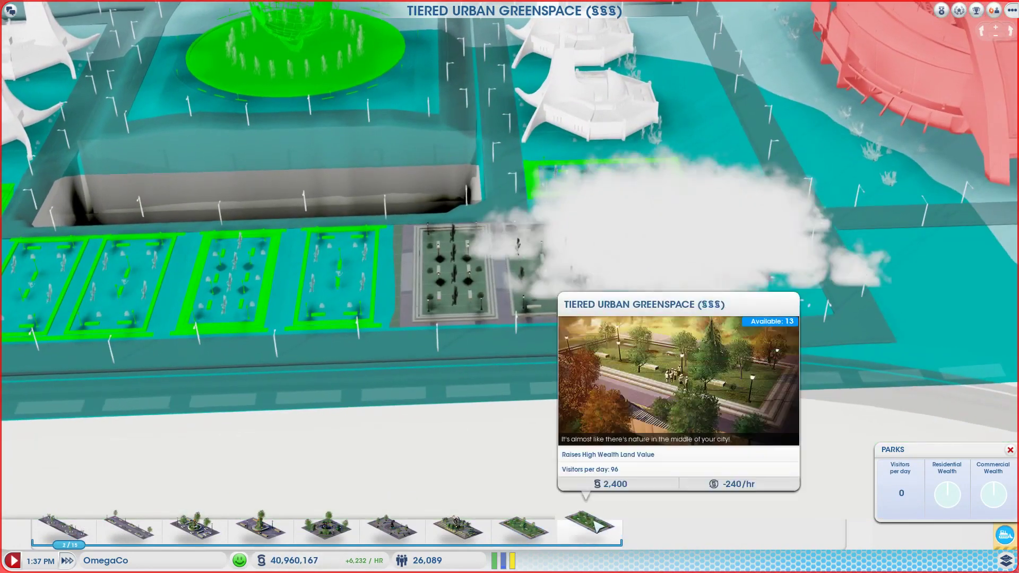
Add a Tiered Urban Greenspace on the right and two Urban Greenspace plazas on the left
click(590, 528)
click(687, 280)
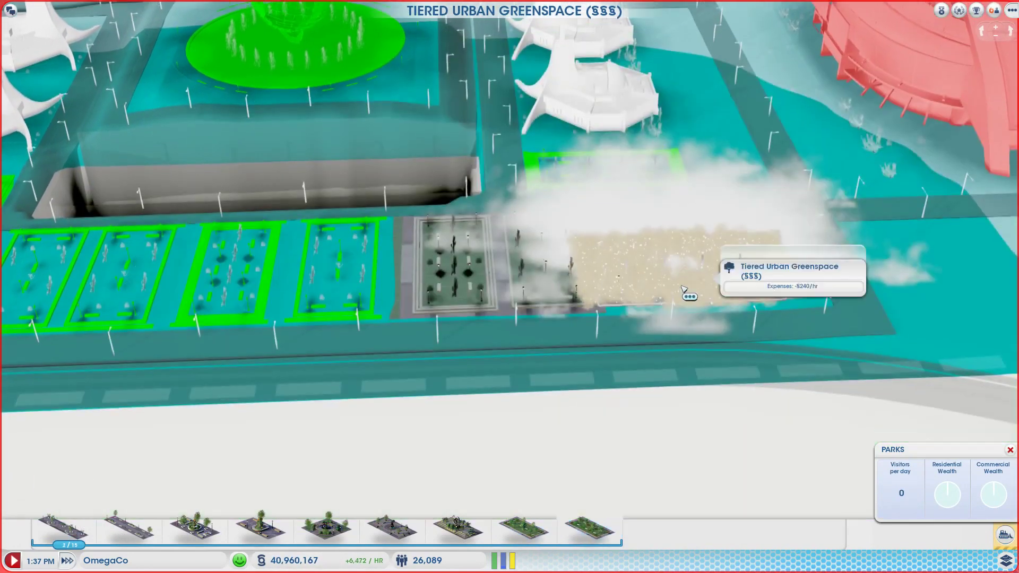
right_click(675, 249)
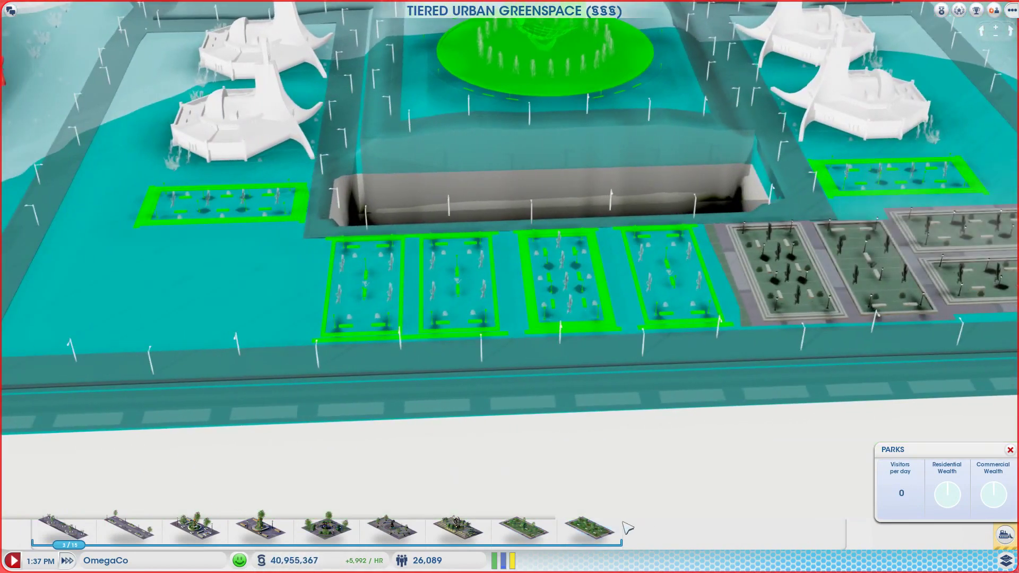
click(524, 528)
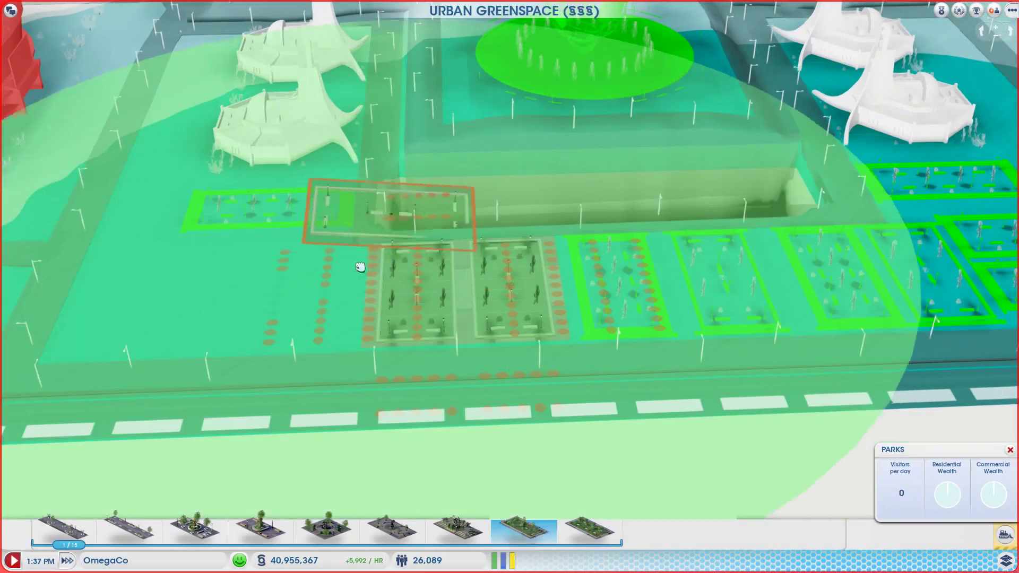
click(360, 267)
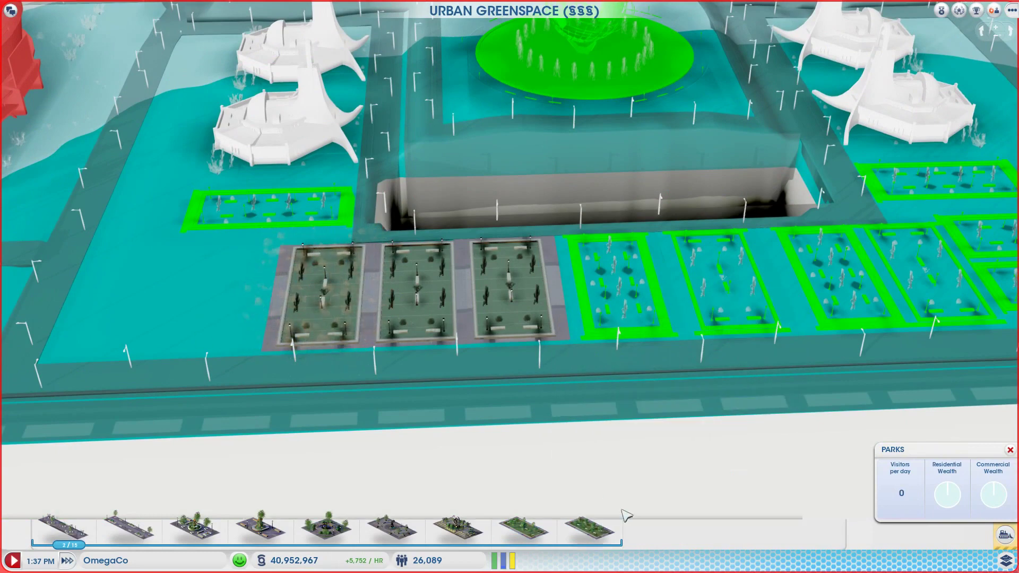
click(589, 527)
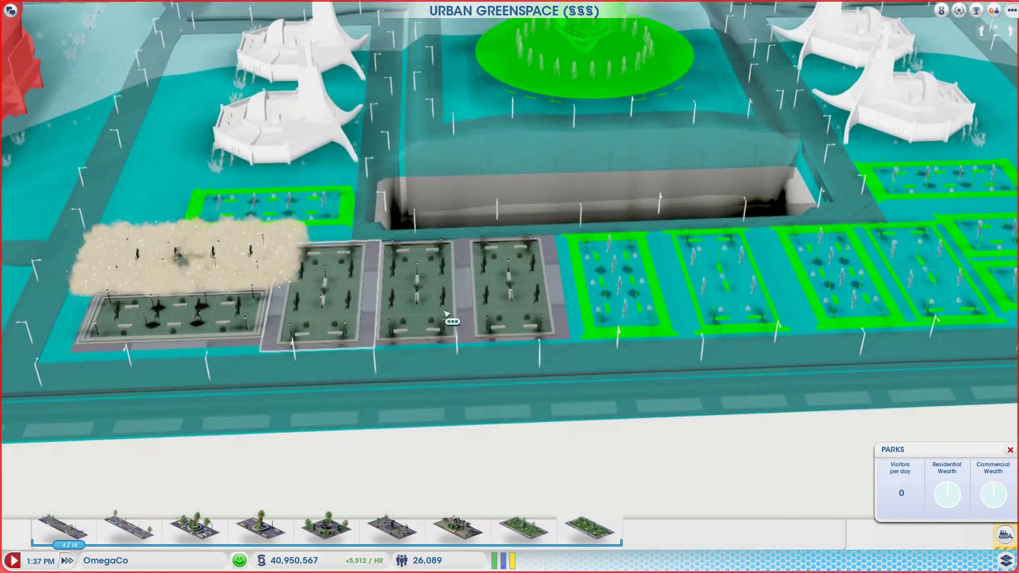
right_click(906, 363)
scroll(907, 363, down, 3)
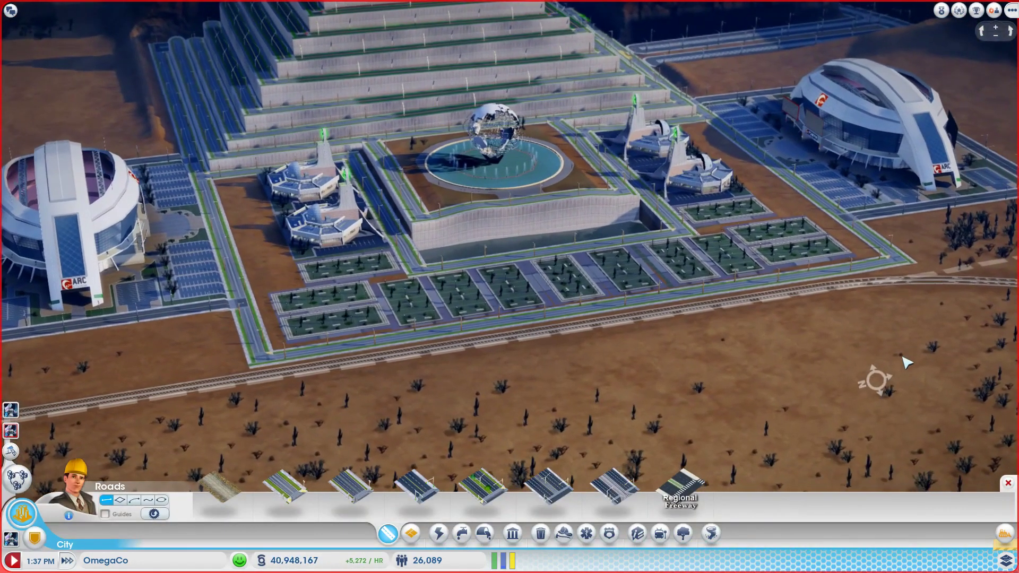
key(Escape)
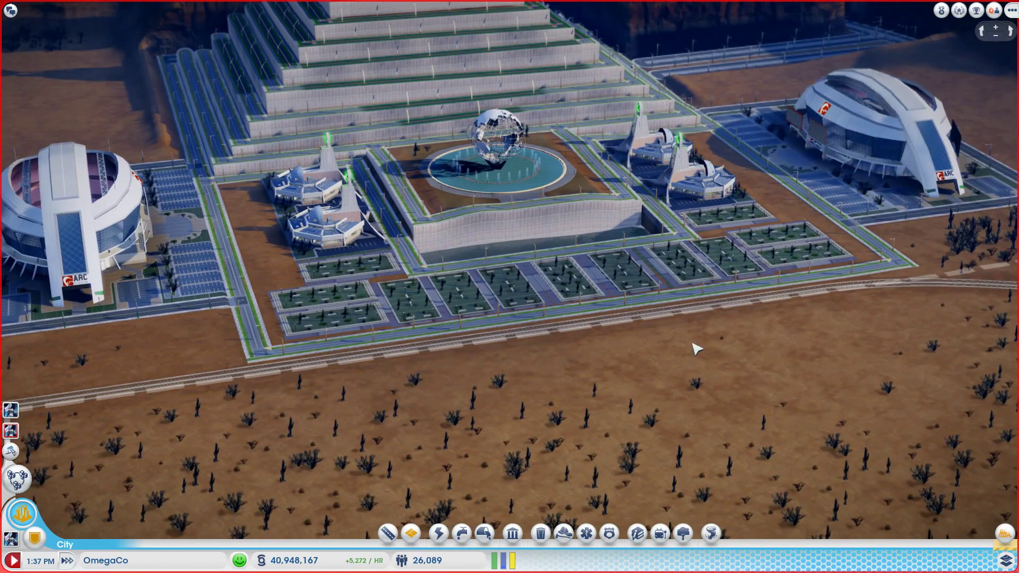
scroll(696, 349, up, 3)
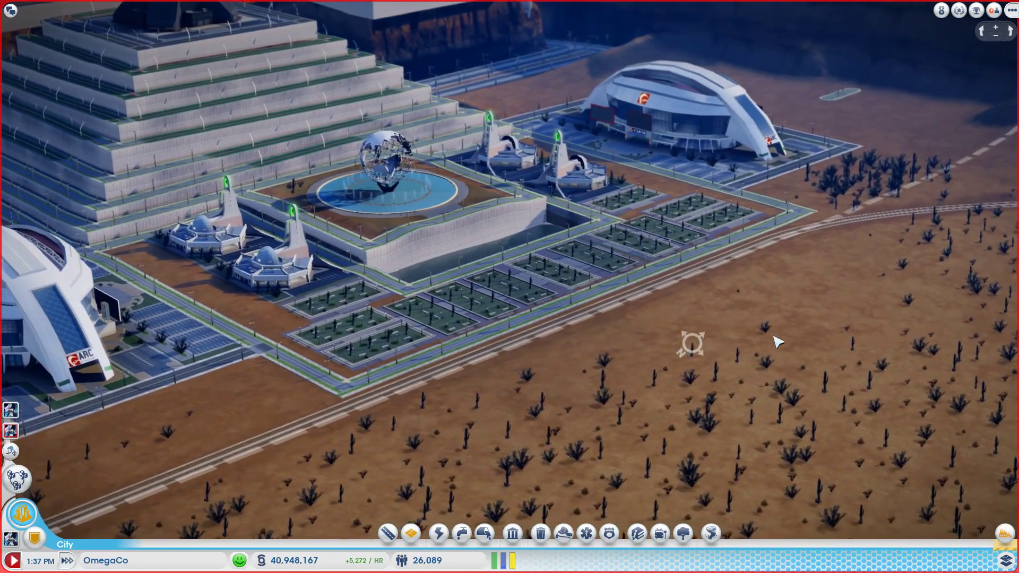
scroll(777, 342, up, 1)
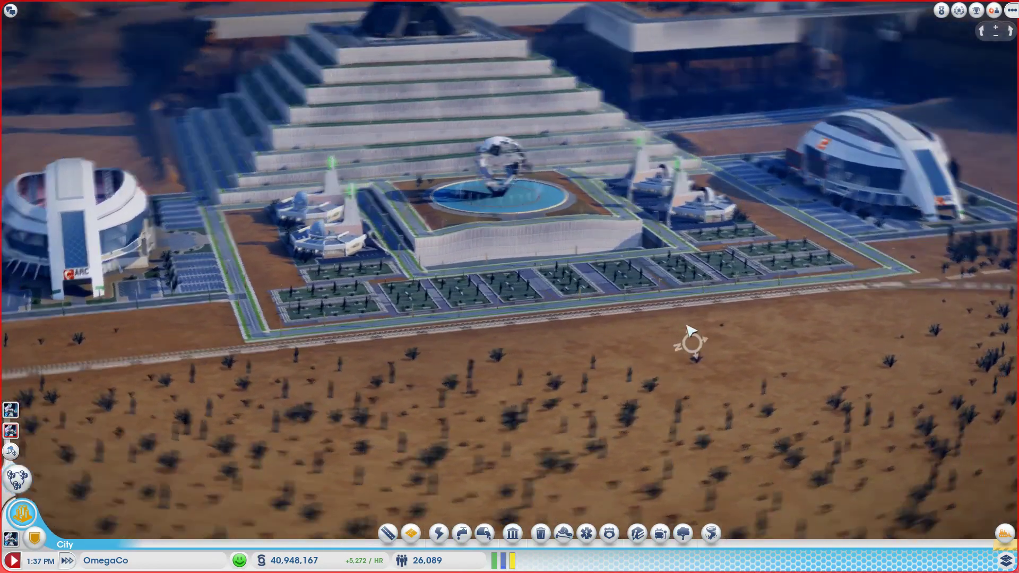
mouse_move(755, 329)
mouse_down()
mouse_move(427, 344)
mouse_move(511, 341)
mouse_up()
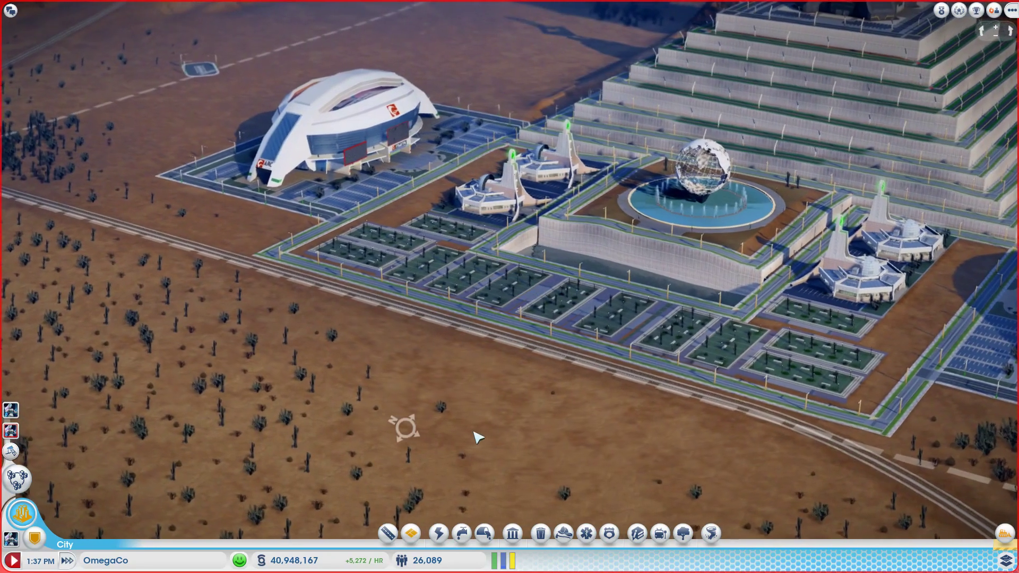
drag(412, 433, 676, 434)
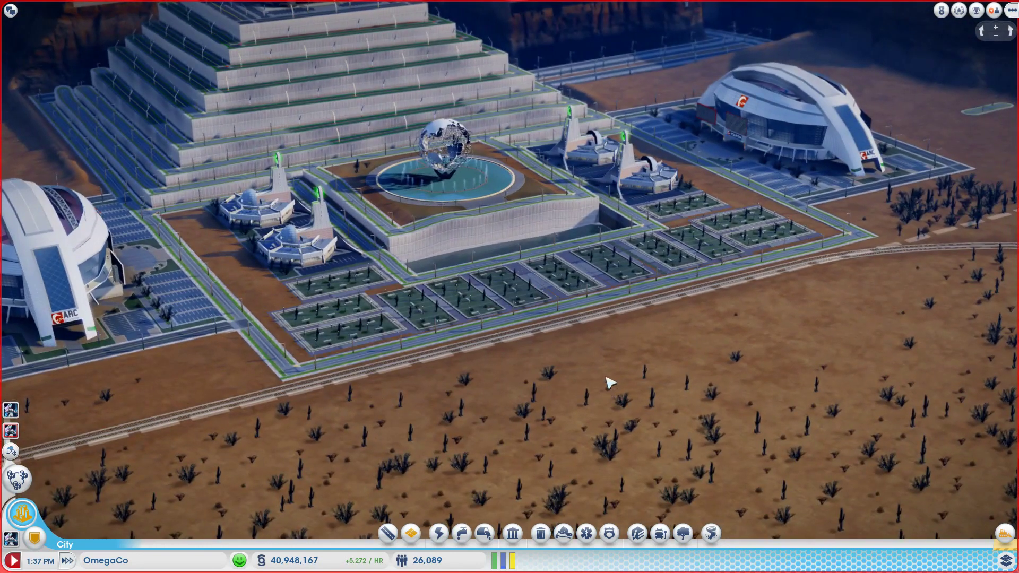
drag(598, 363, 603, 362)
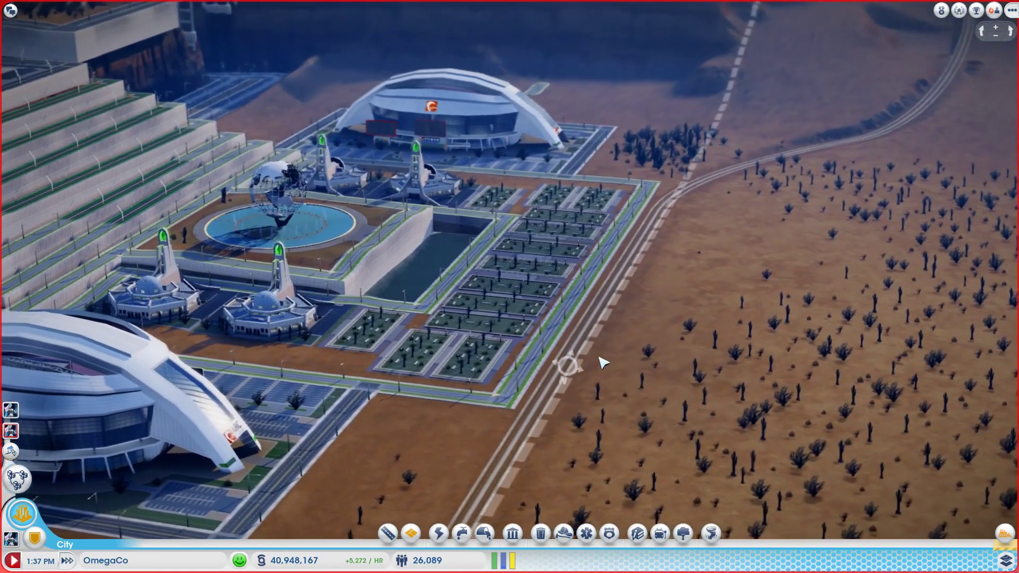
scroll(711, 322, up, 4)
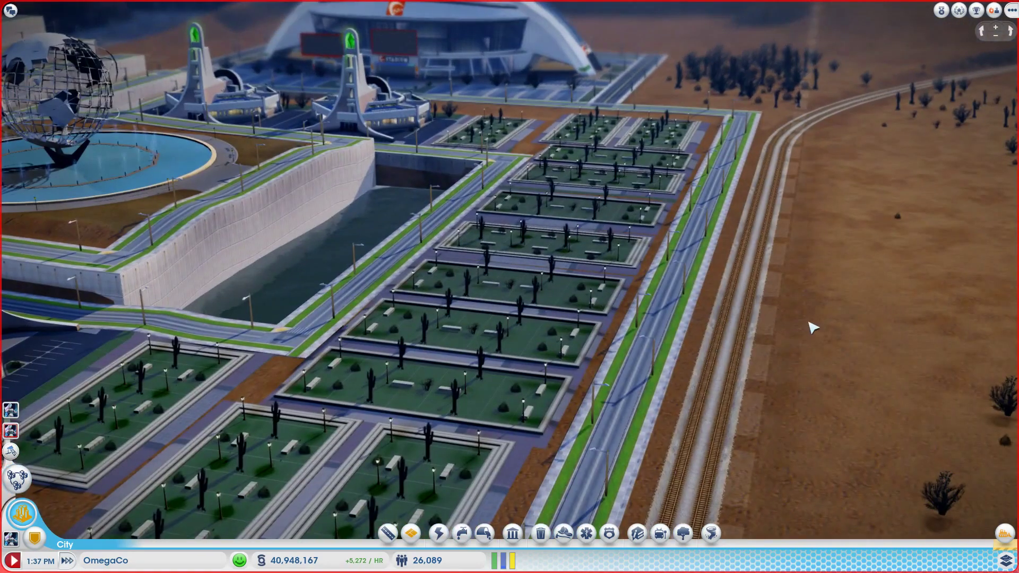
drag(812, 327, 777, 327)
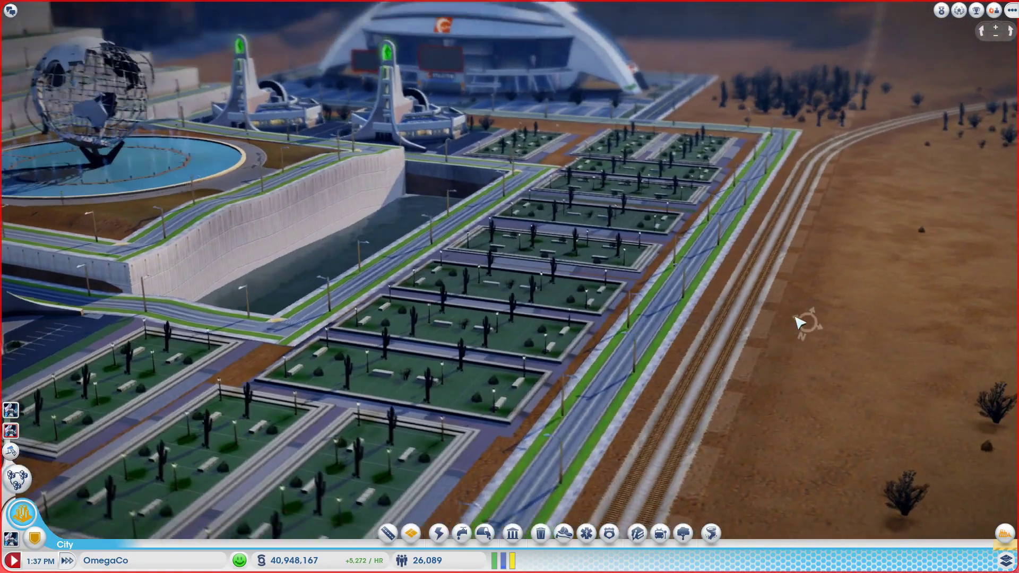
scroll(777, 327, up, 2)
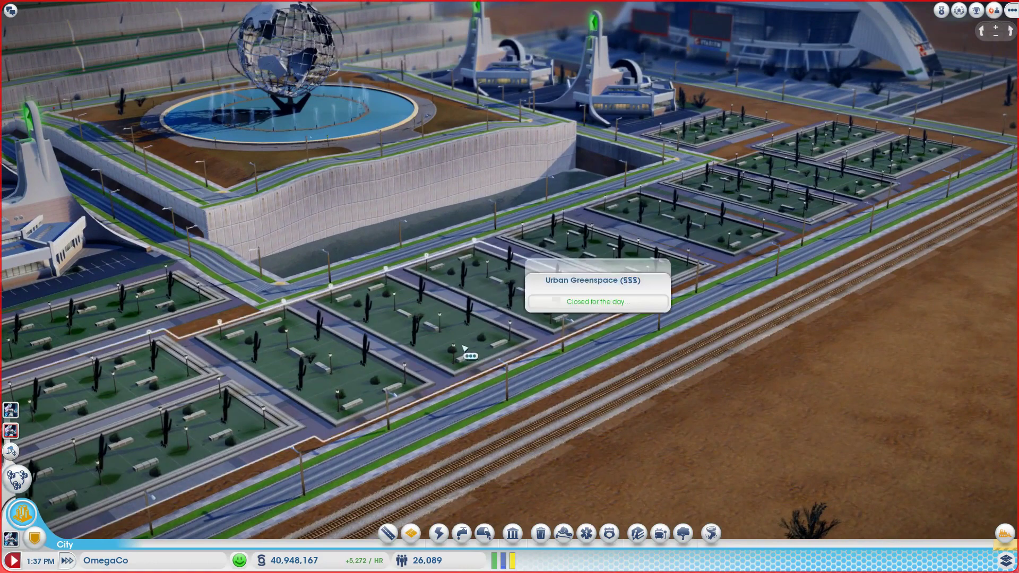
scroll(465, 351, down, 3)
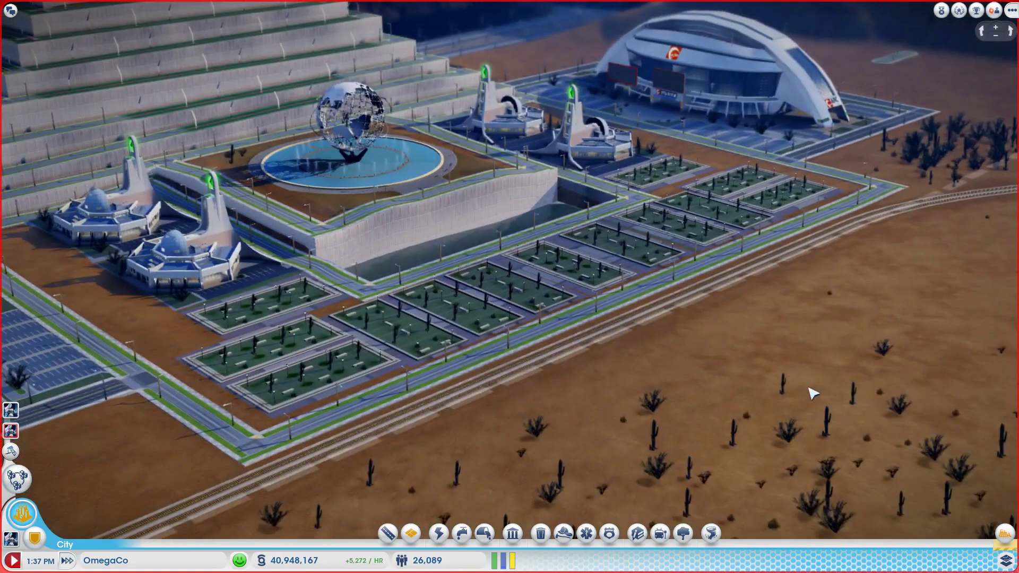
mouse_move(812, 388)
mouse_down()
mouse_move(796, 389)
mouse_move(817, 366)
mouse_up()
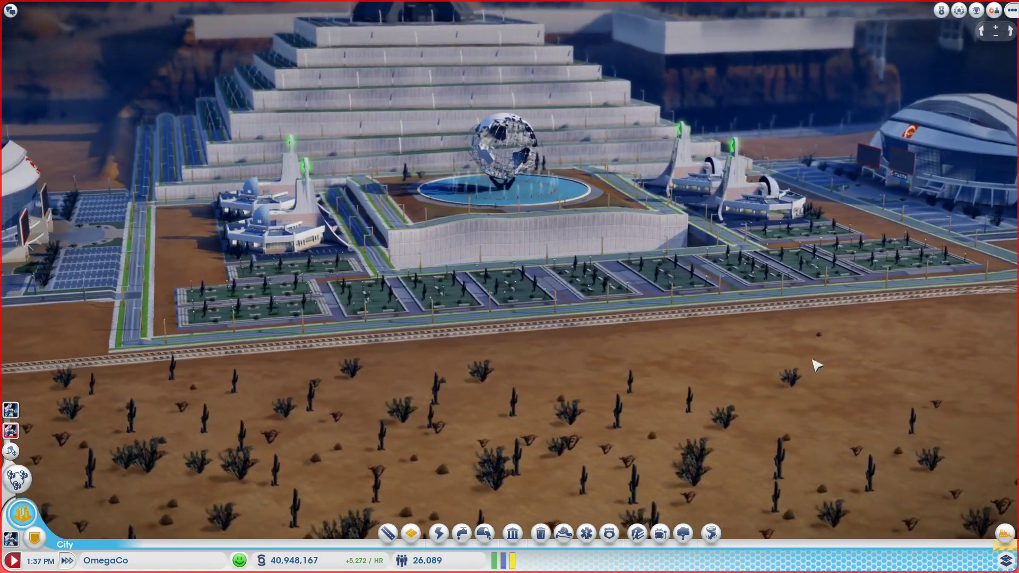
scroll(817, 365, down, 2)
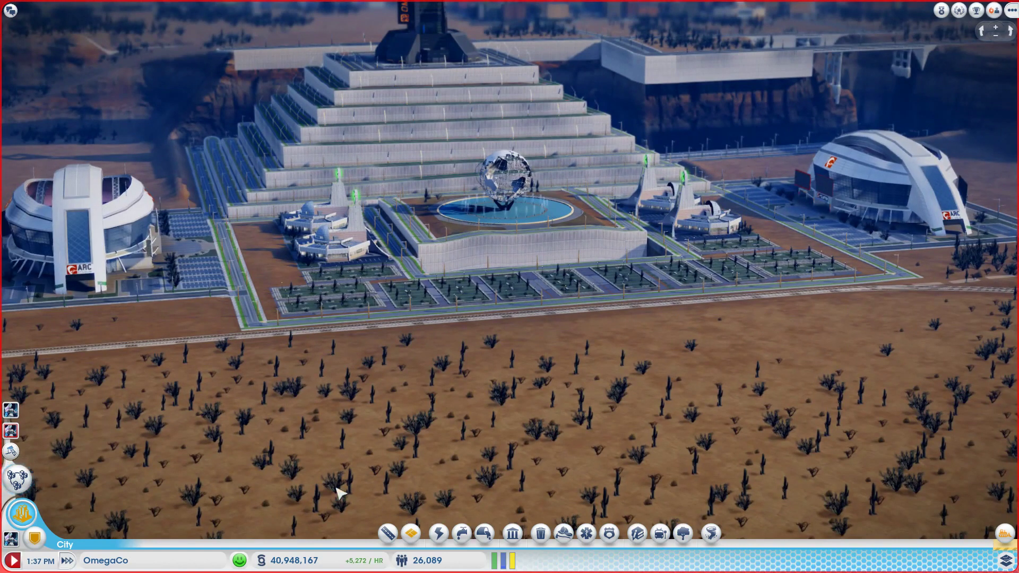
drag(341, 494, 263, 478)
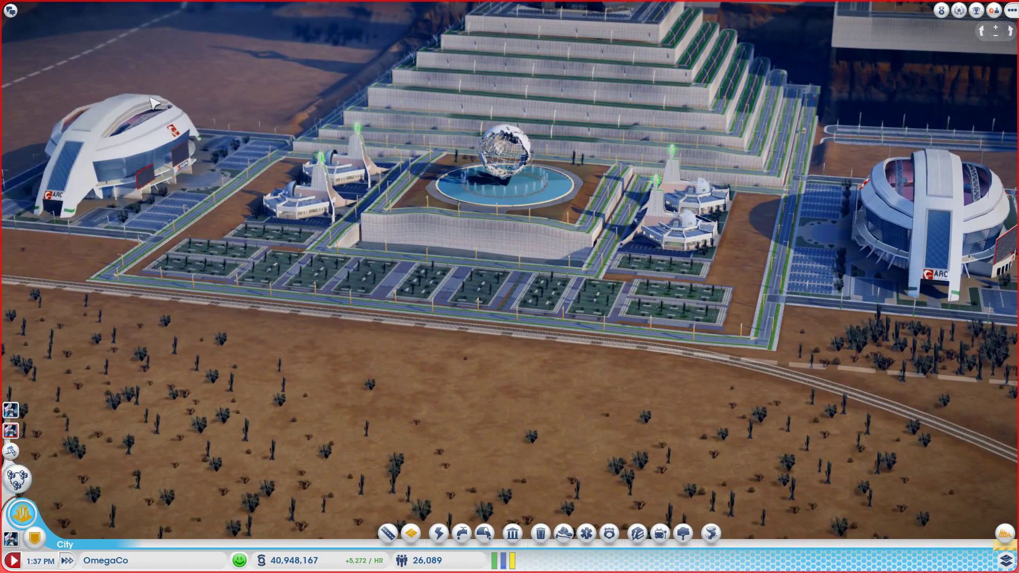
drag(683, 476, 605, 456)
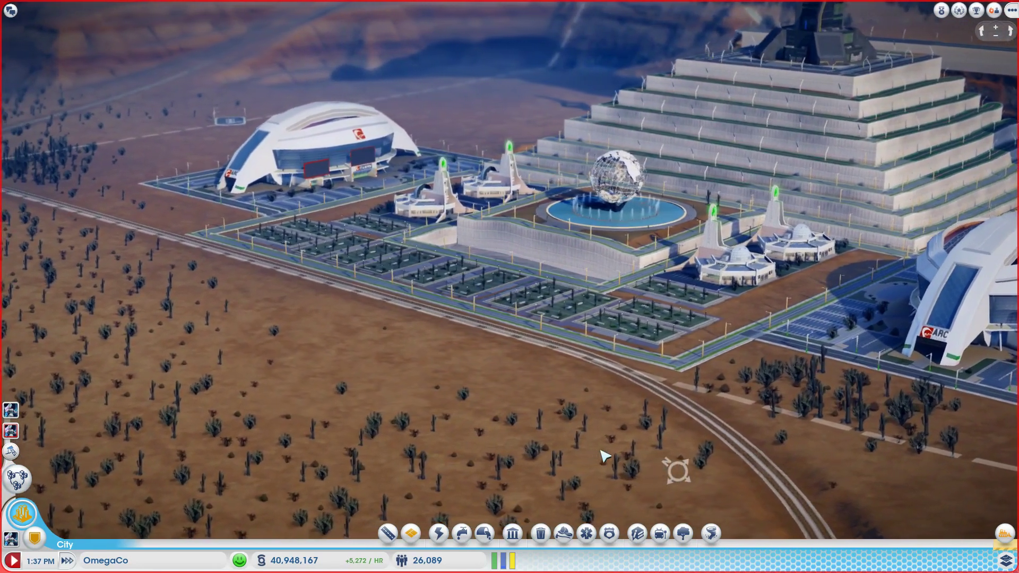
mouse_move(615, 452)
mouse_down()
mouse_move(767, 425)
mouse_move(743, 441)
mouse_move(751, 452)
mouse_up()
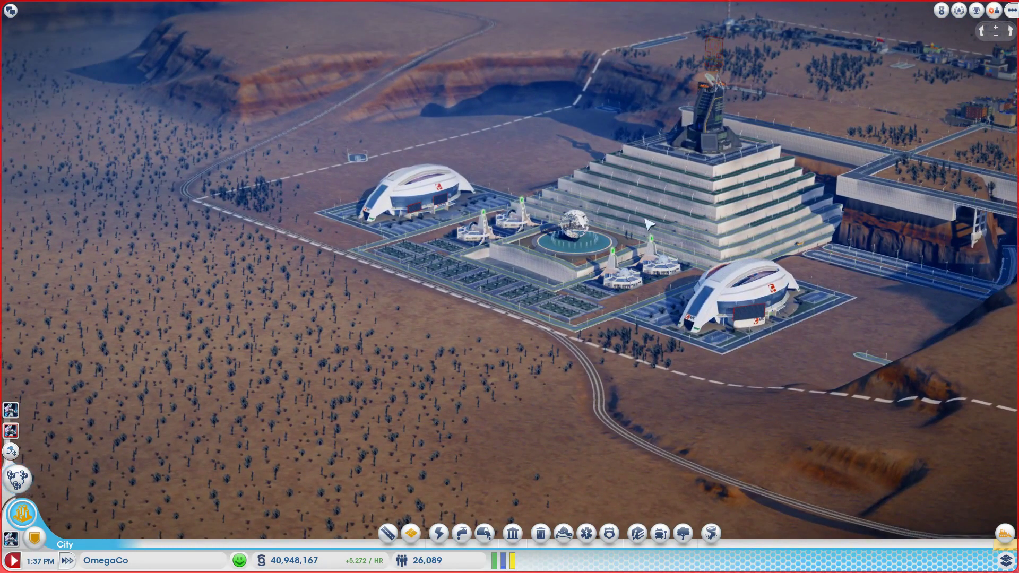
drag(320, 331, 561, 369)
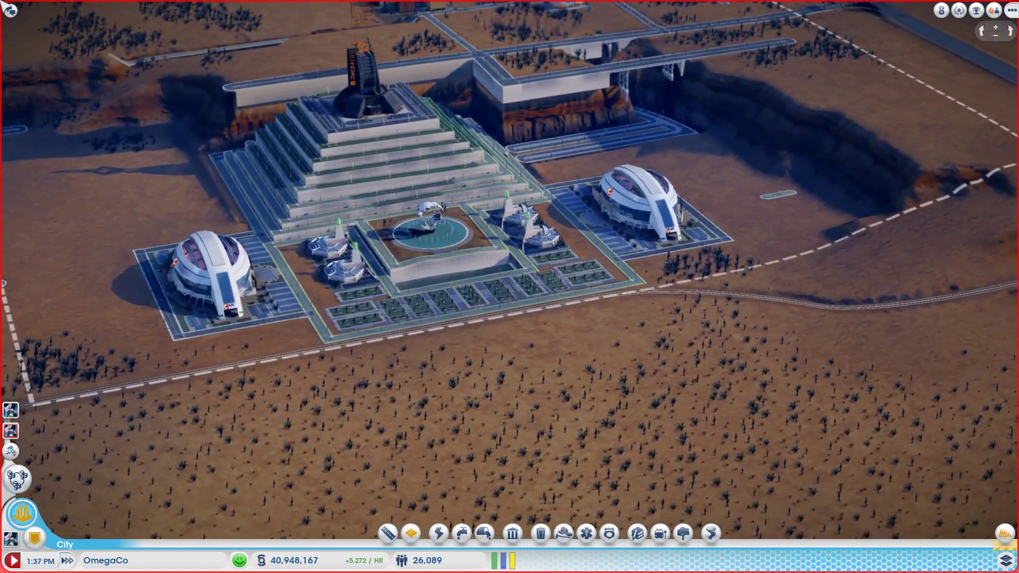
drag(561, 368, 584, 68)
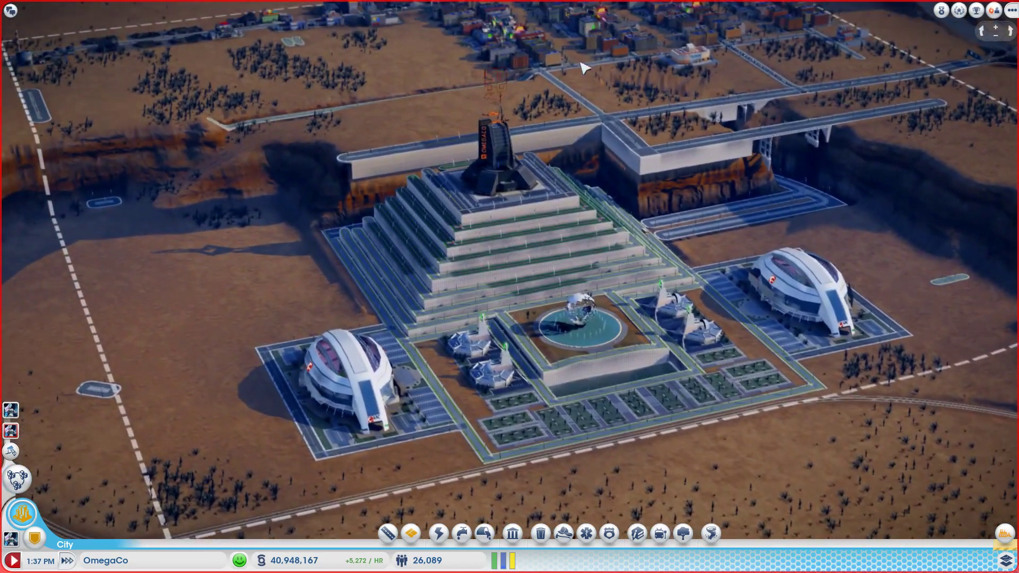
scroll(584, 68, up, 5)
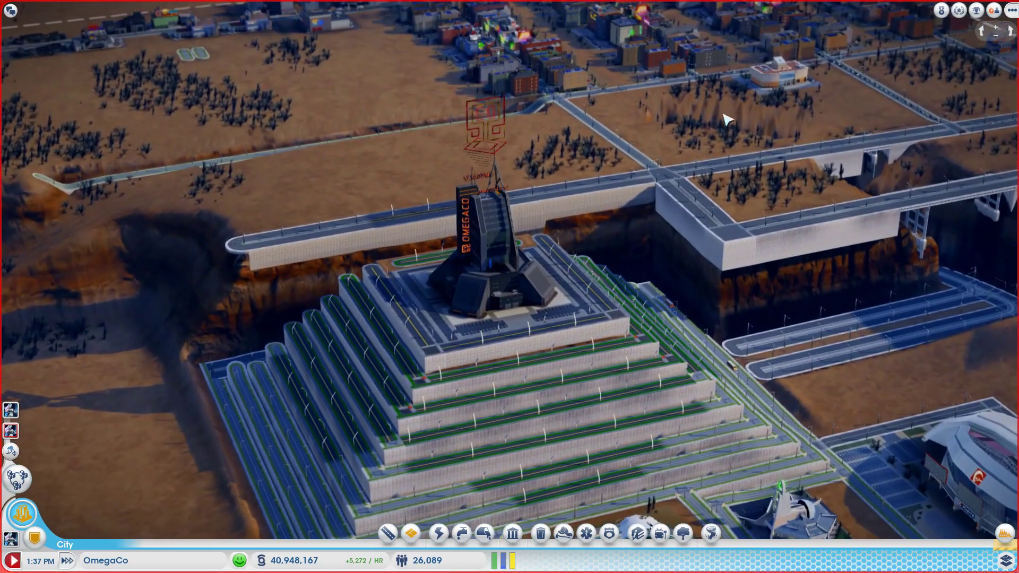
scroll(726, 119, up, 3)
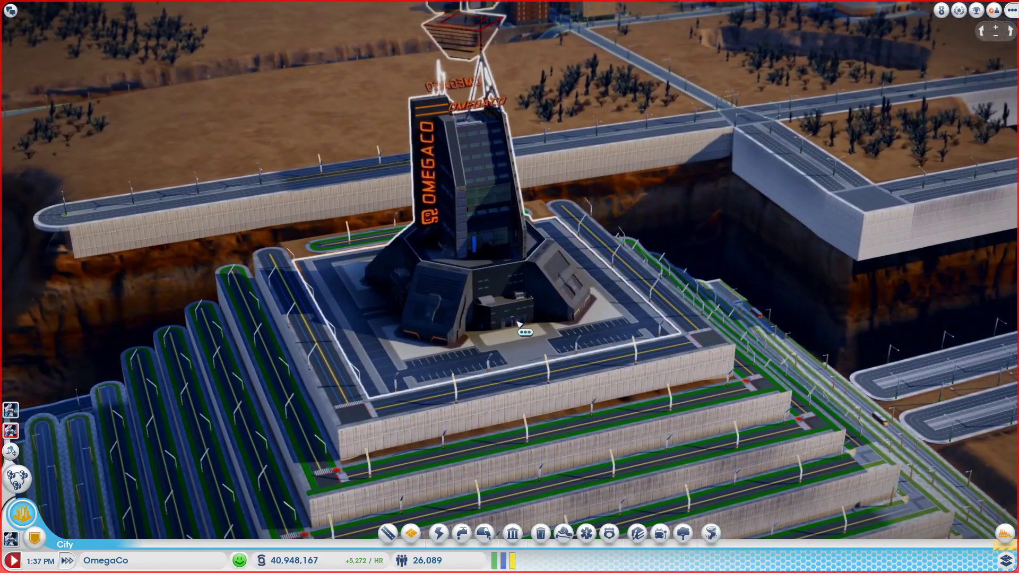
click(455, 320)
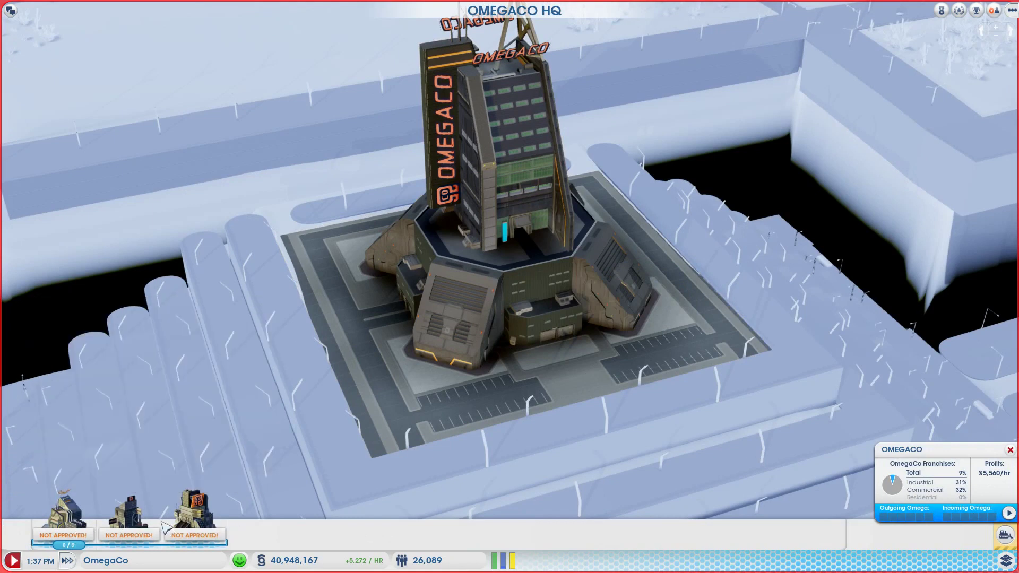
drag(555, 478, 589, 446)
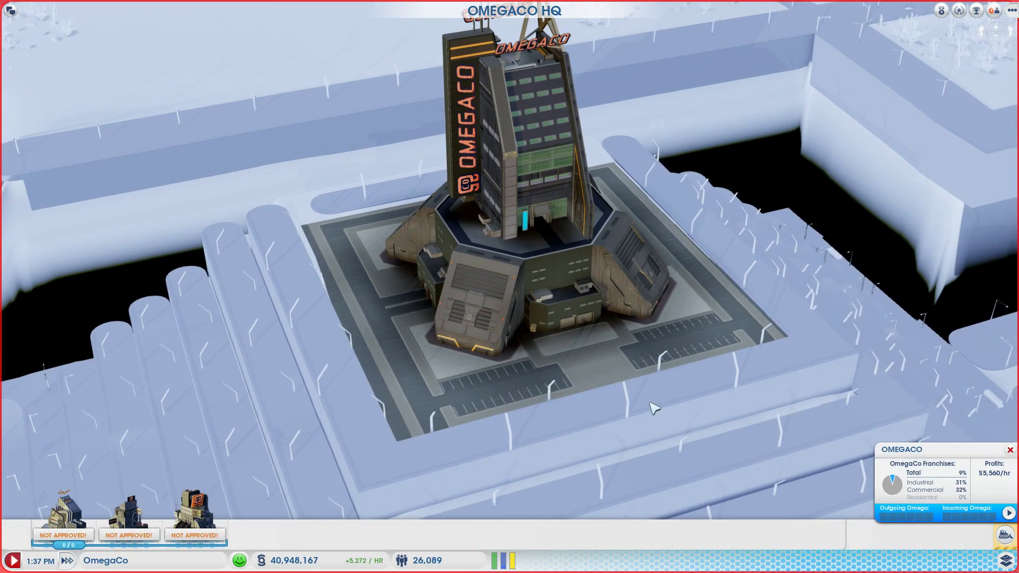
key(Escape)
scroll(654, 409, down, 5)
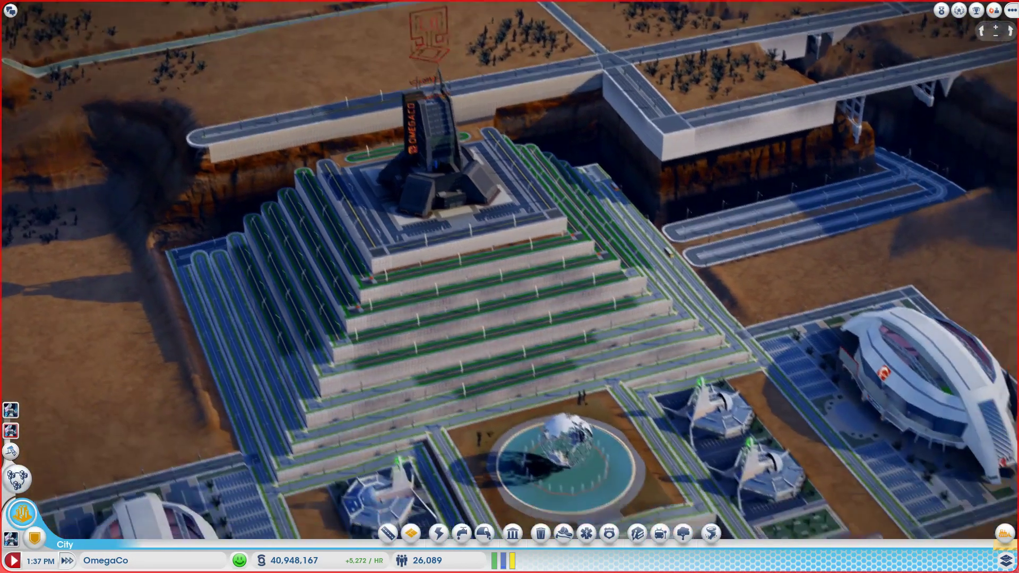
scroll(668, 253, down, 3)
scroll(717, 303, down, 3)
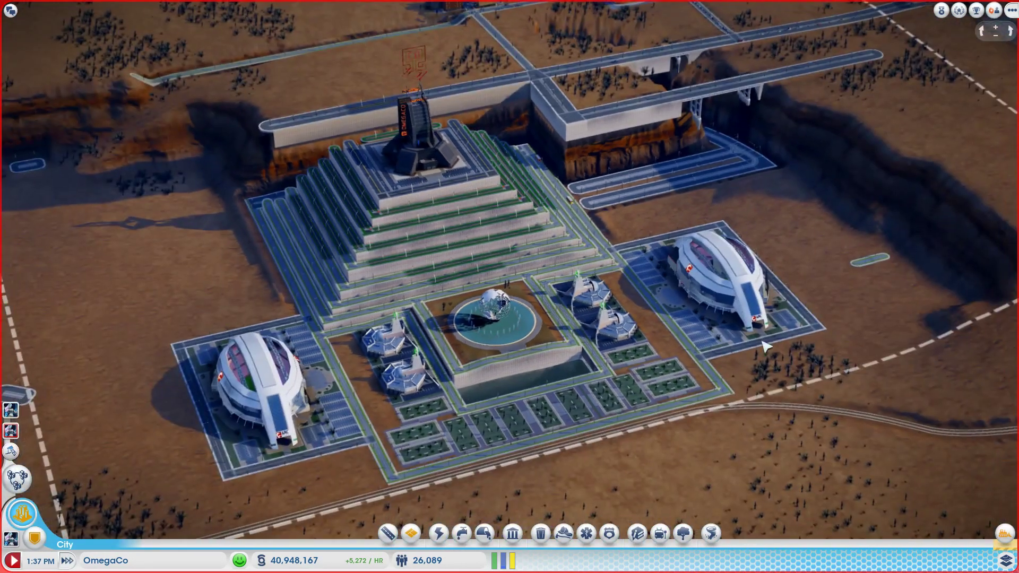
Show the town north of the pyramid with the OmegaCo franchise overview and markers
drag(414, 192, 558, 303)
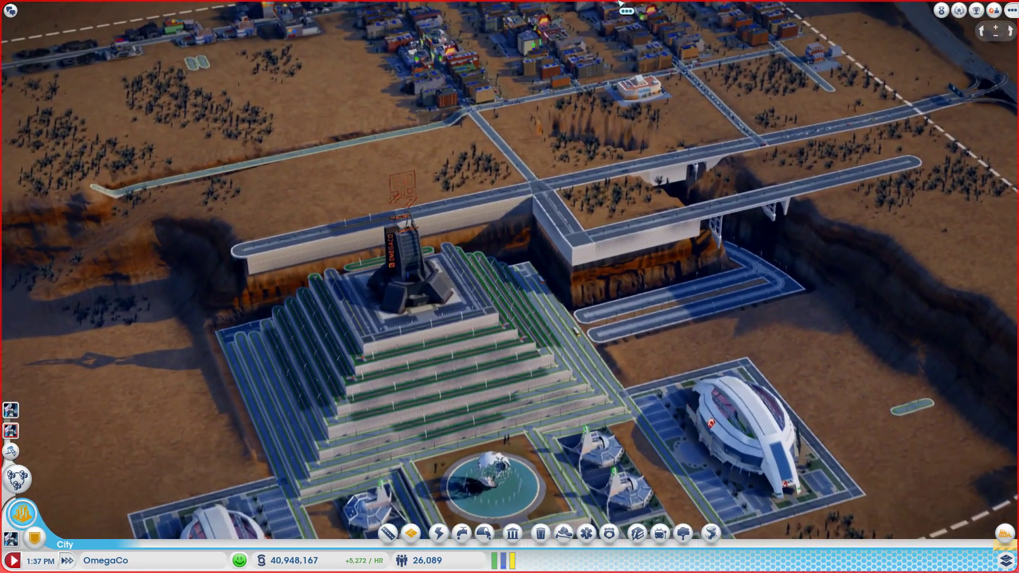
drag(621, 80, 657, 502)
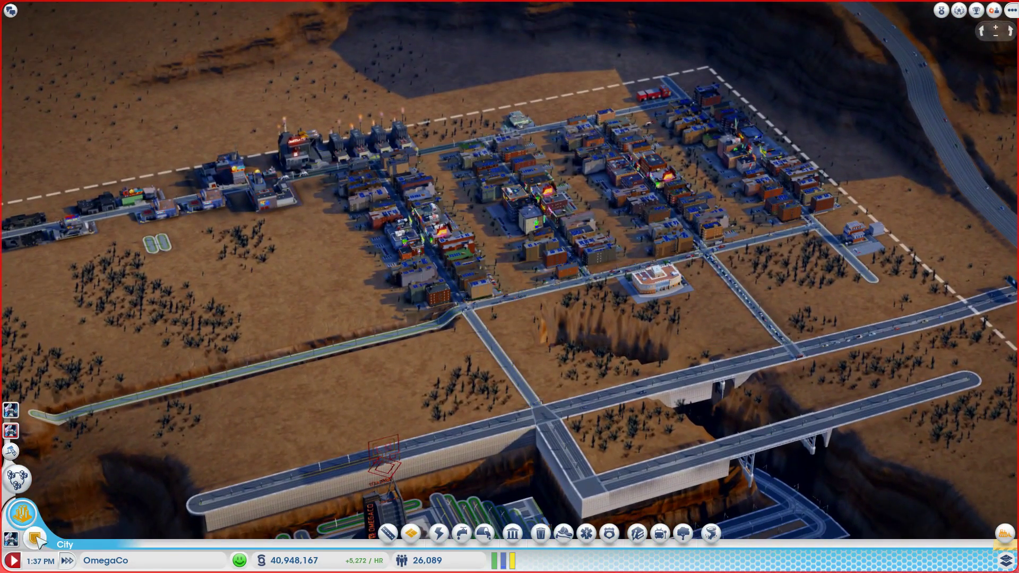
click(35, 539)
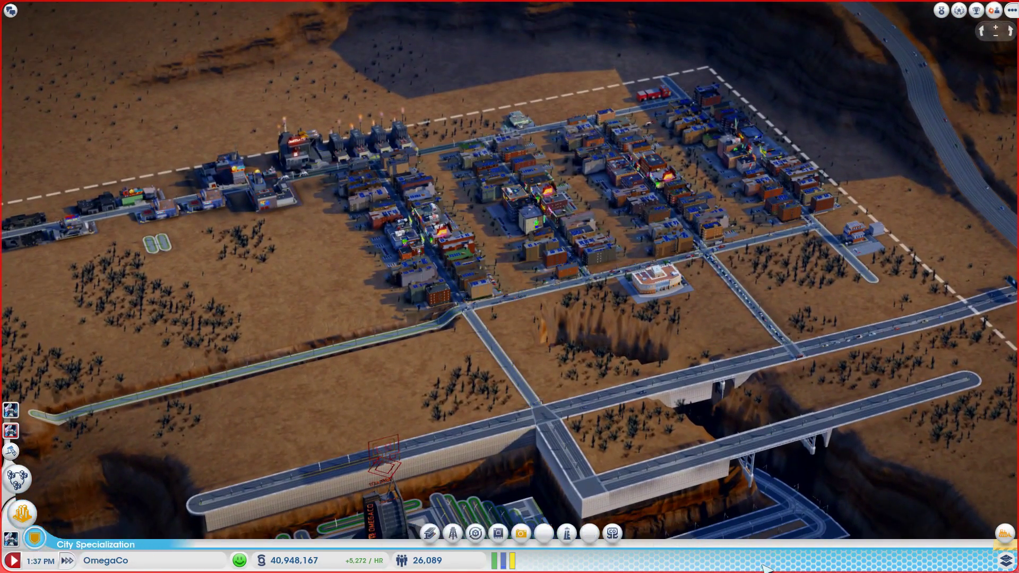
click(614, 534)
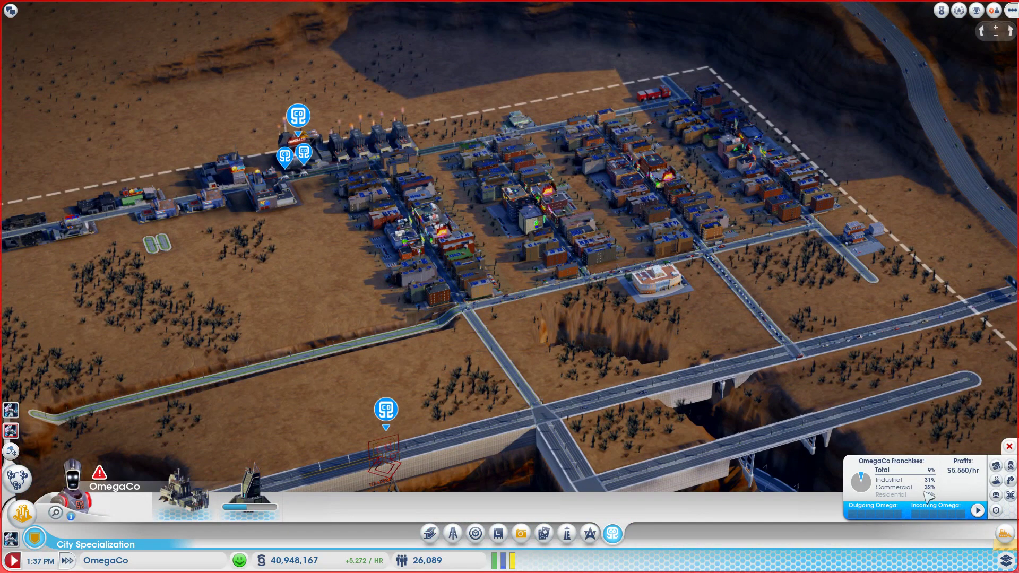
mouse_move(963, 470)
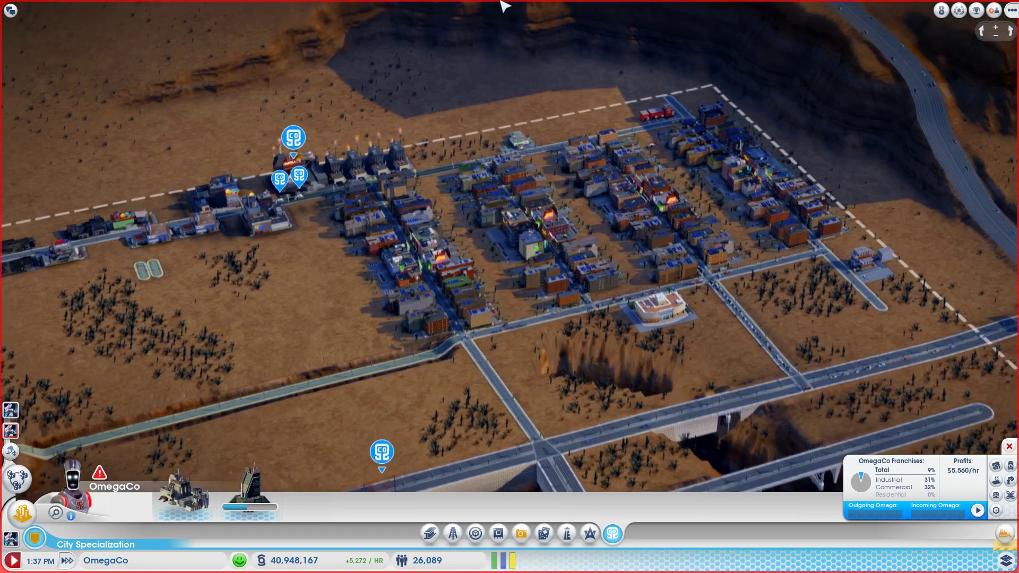
scroll(577, 191, down, 2)
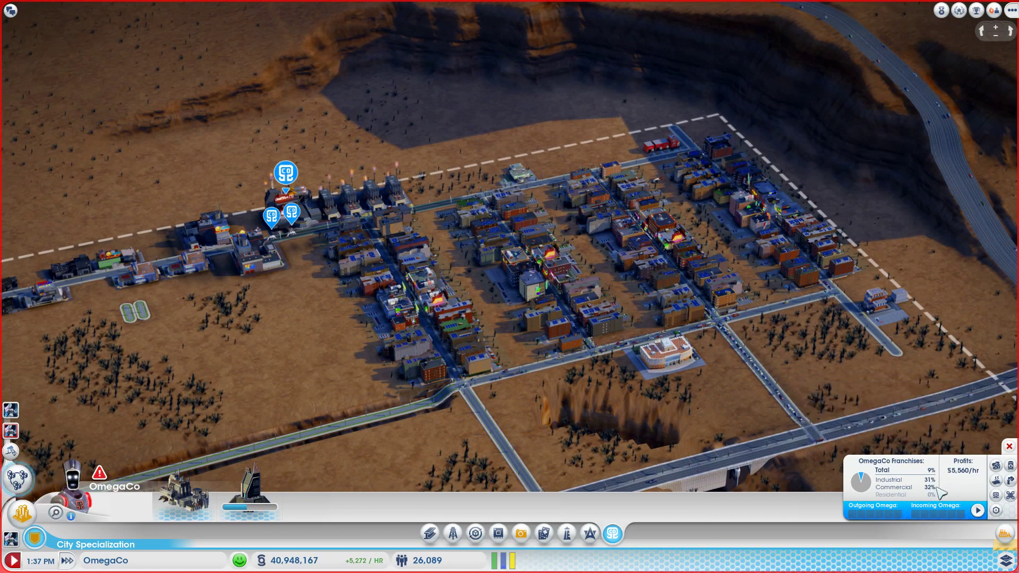
Check the town's fire station, then return the view to the pyramid complex
mouse_move(48, 315)
mouse_down()
mouse_move(205, 316)
mouse_move(259, 276)
mouse_up()
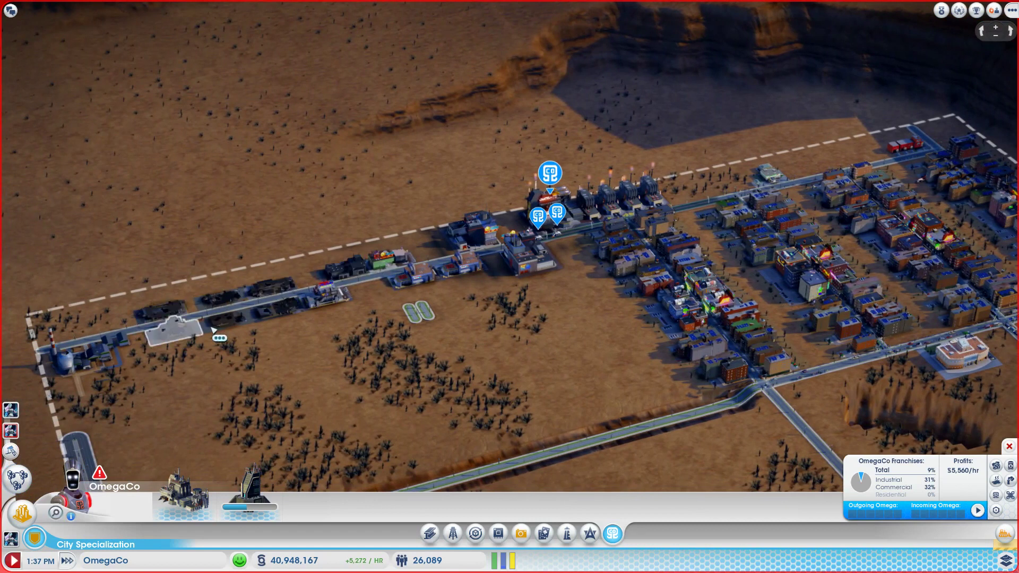
click(902, 146)
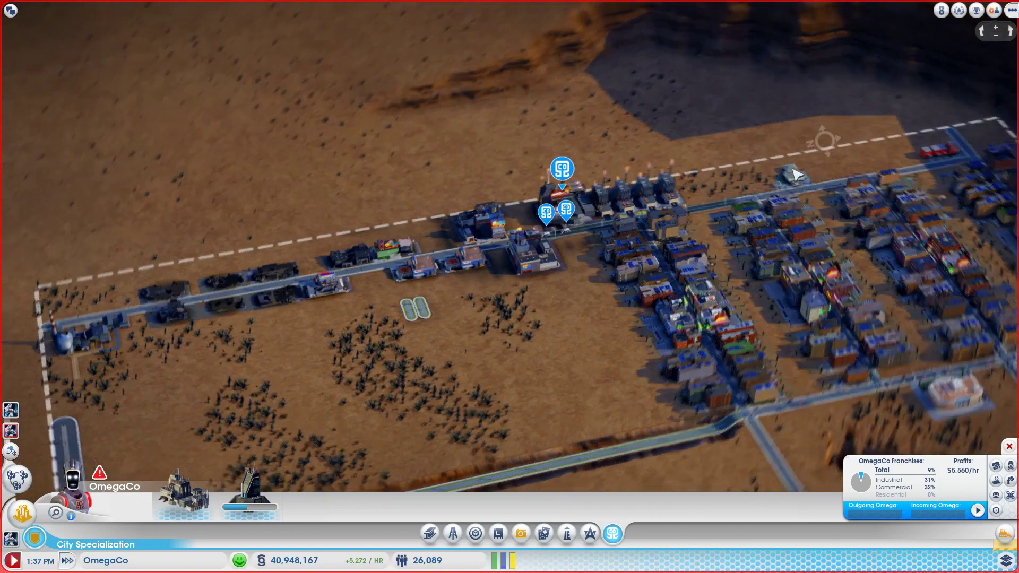
mouse_move(867, 188)
mouse_down()
mouse_move(803, 201)
mouse_move(149, 202)
mouse_up()
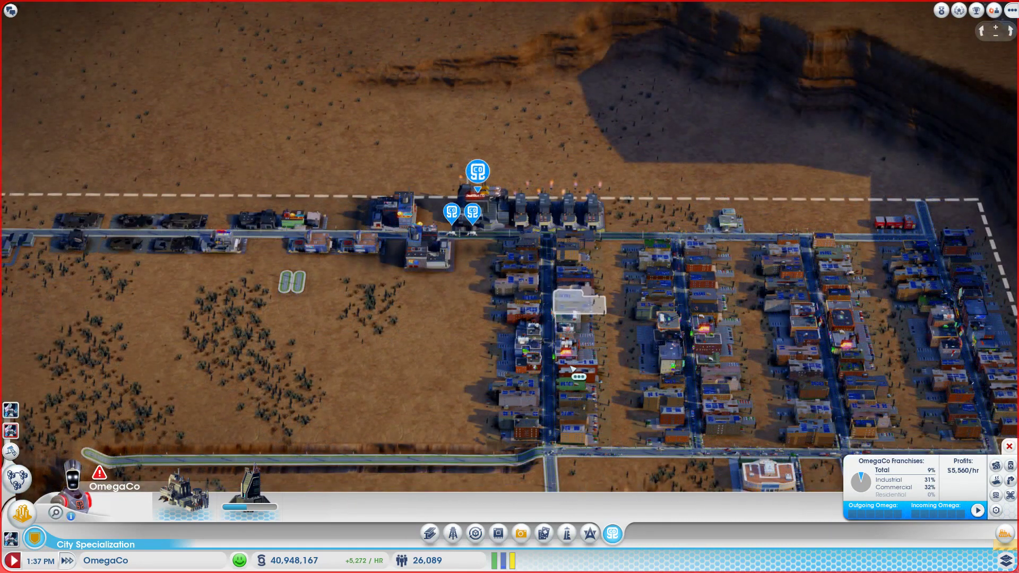
scroll(509, 287, down, 3)
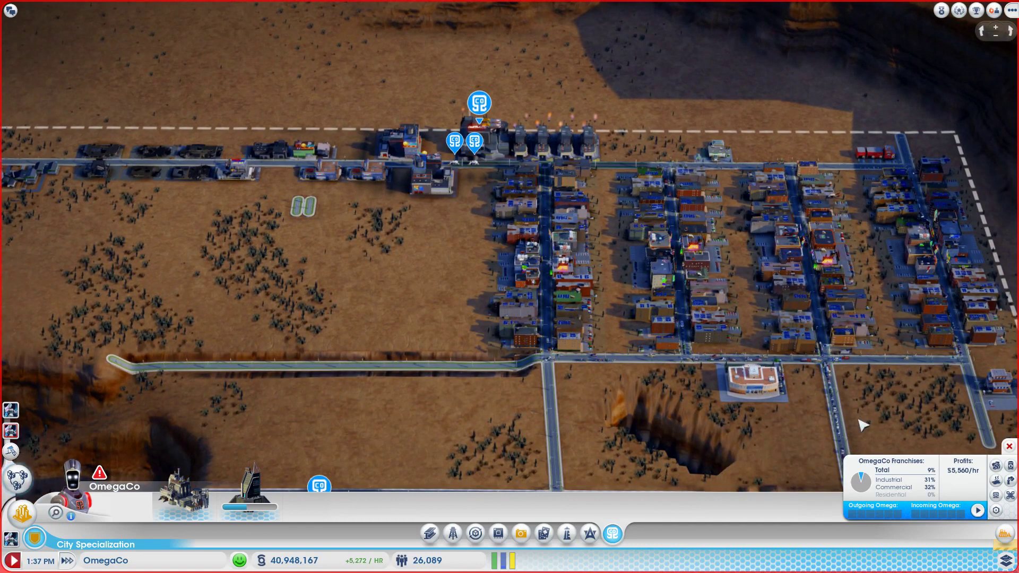
drag(863, 425, 368, 473)
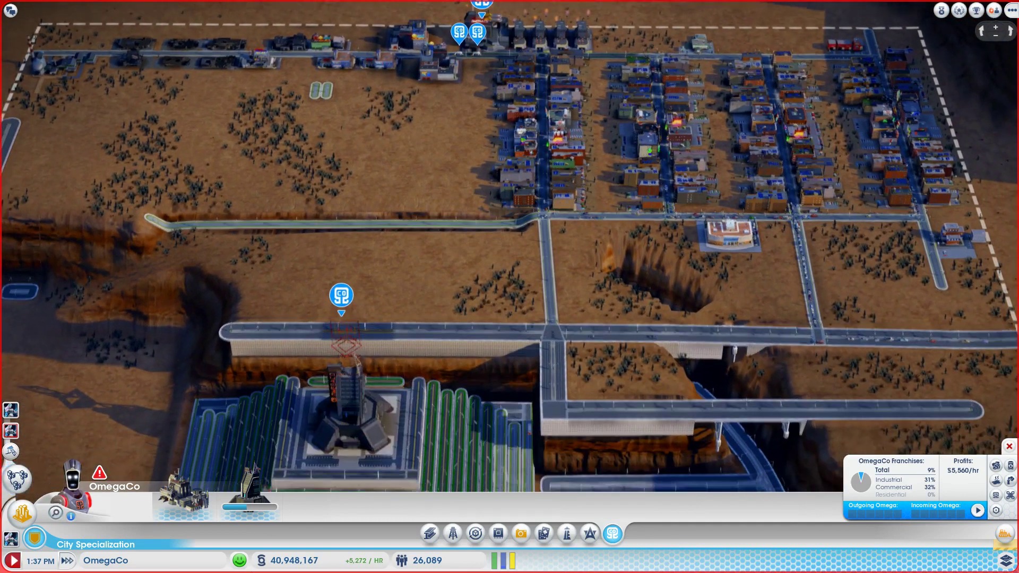
drag(526, 477, 524, 309)
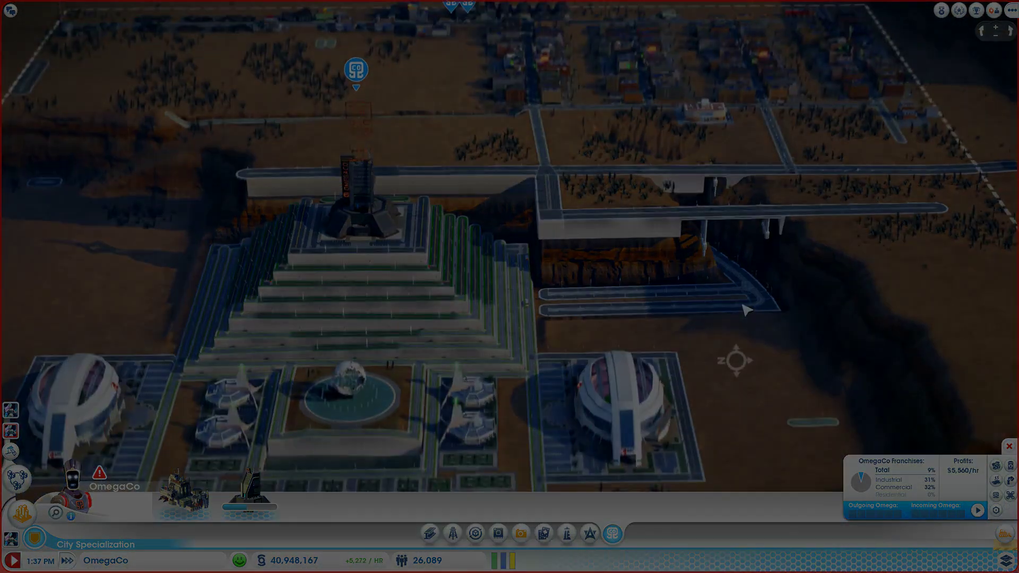